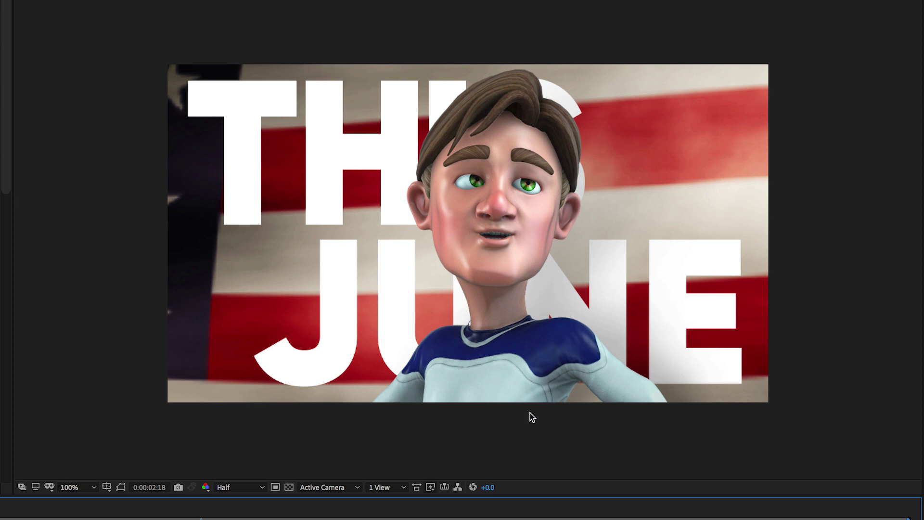
click(484, 518)
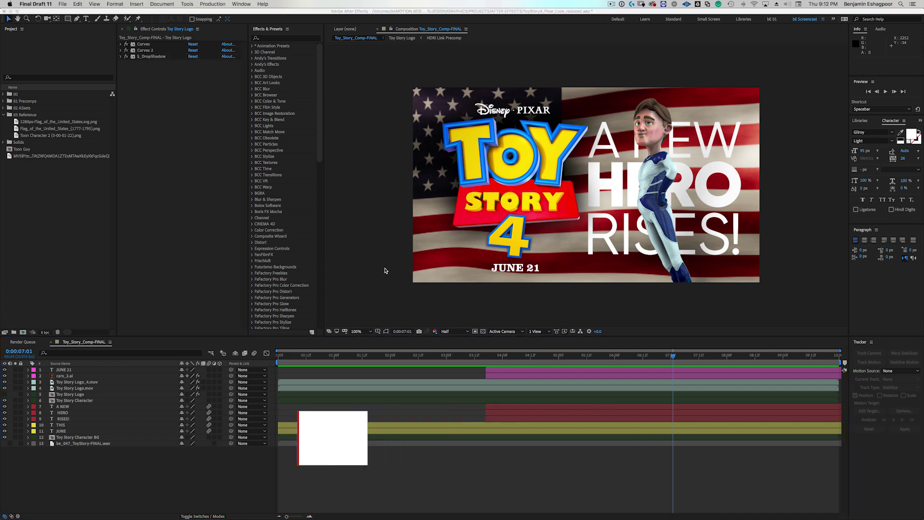
Switch to Illustrator and trace the yellow face of the logo's letter T as a closed path with the Pen tool.
key(super+Tab)
key(super+Tab)
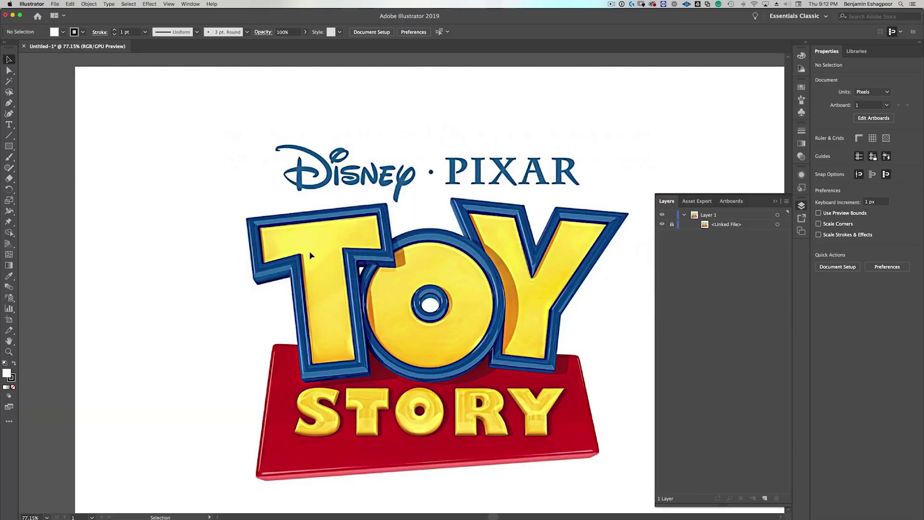
click(8, 103)
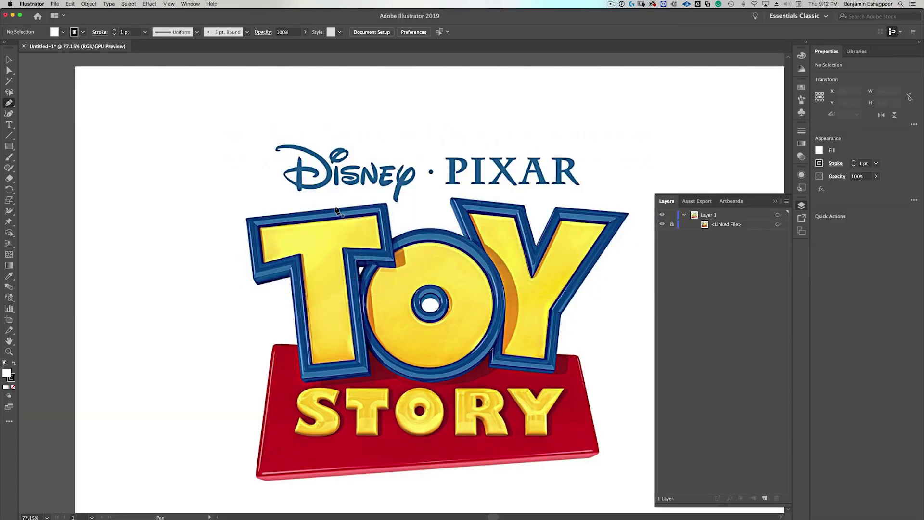
click(374, 216)
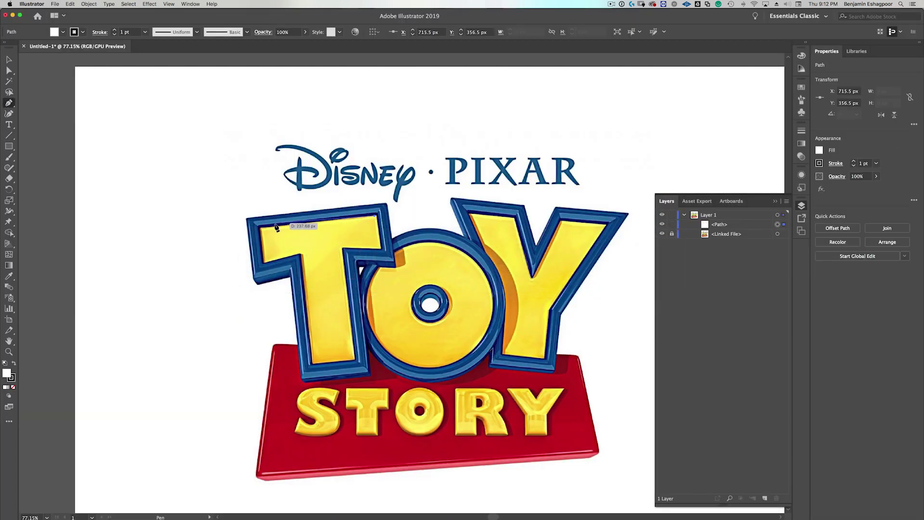
click(263, 232)
click(264, 263)
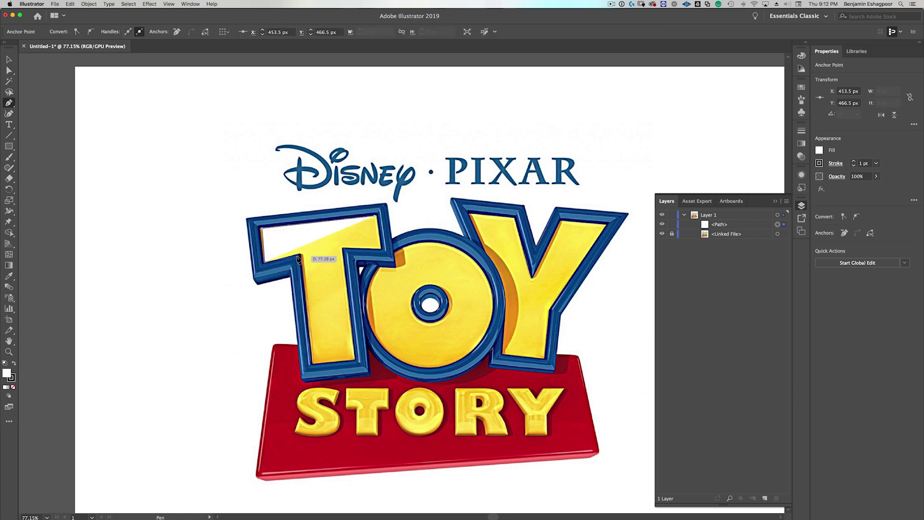
click(300, 259)
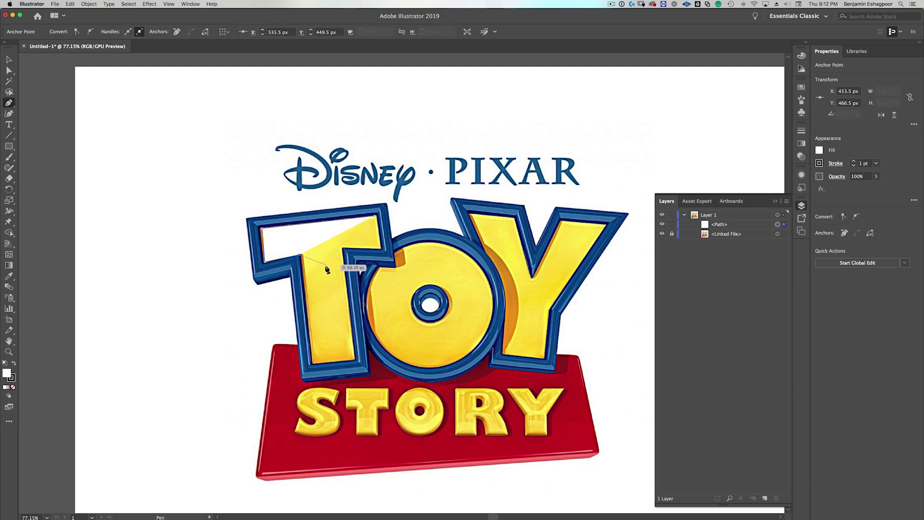
click(314, 365)
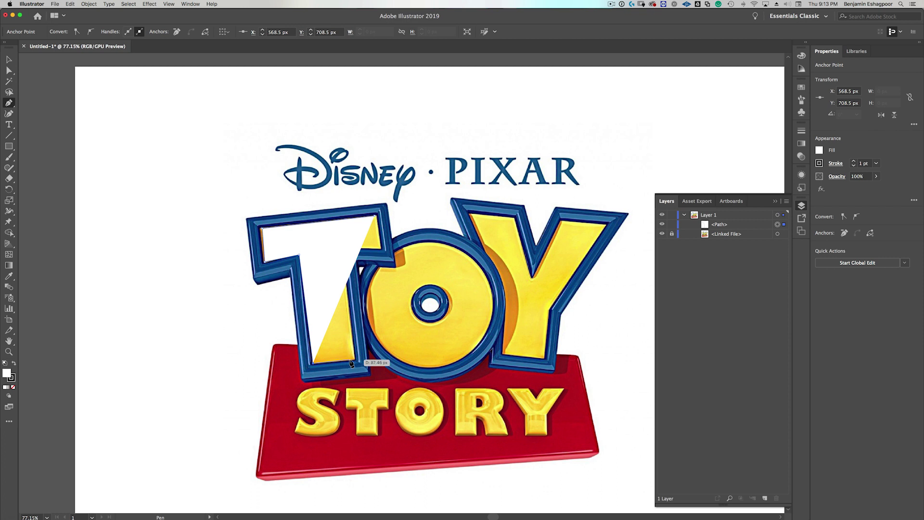
click(354, 362)
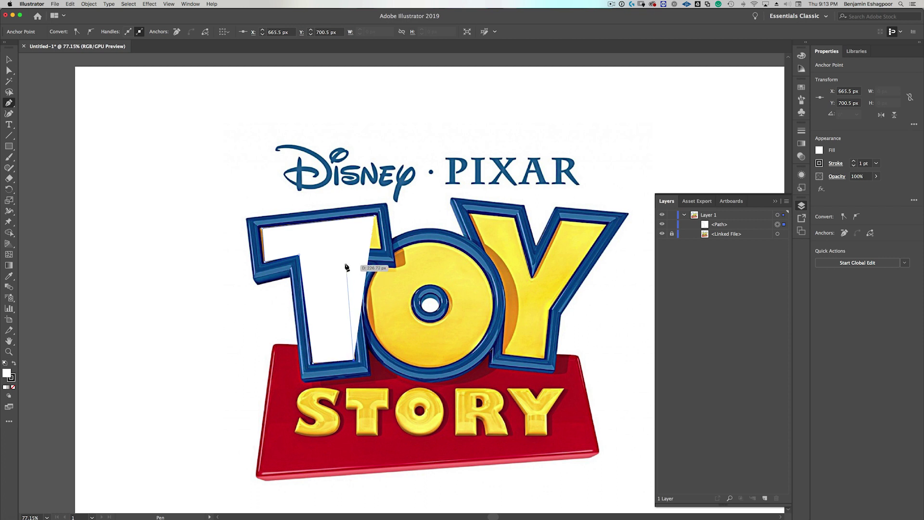
click(343, 251)
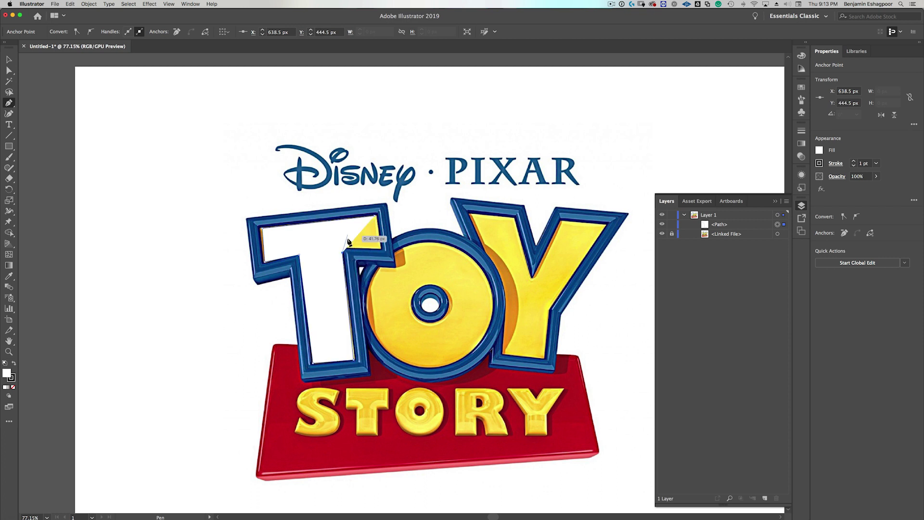
click(378, 247)
click(378, 219)
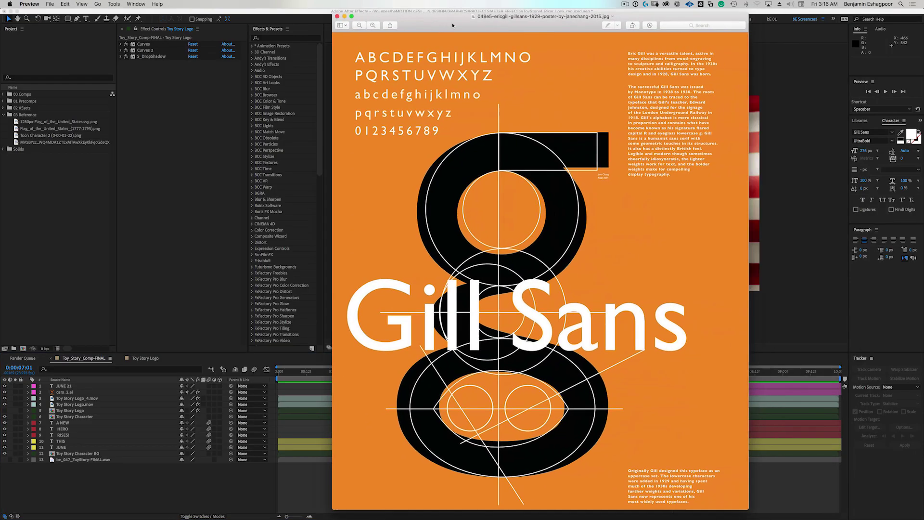
Dismiss the Gill Sans poster and search Google Images for "gil gerard" in a new browser tab.
drag(452, 25, 447, 26)
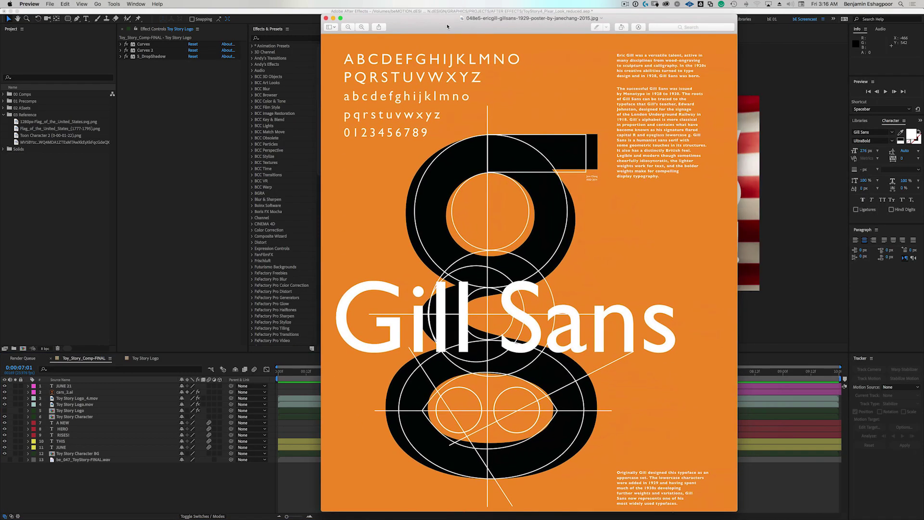
click(333, 18)
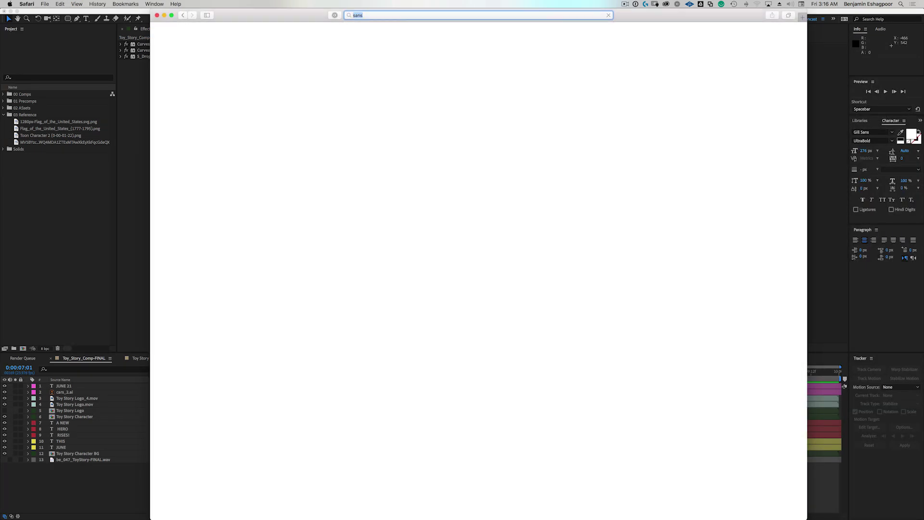
key(cmd+t)
text(gil gerard)
key(Return)
click(253, 67)
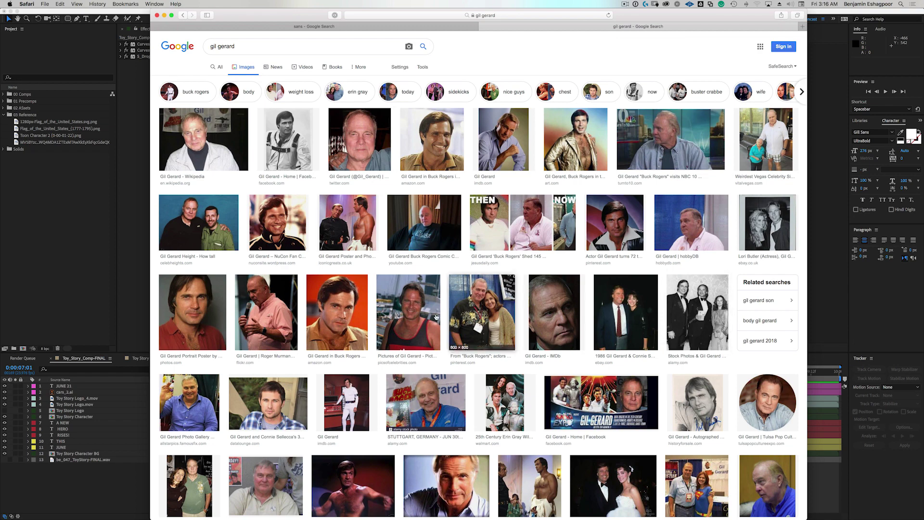
key(ctrl+shift+Tab)
key(ctrl+Tab)
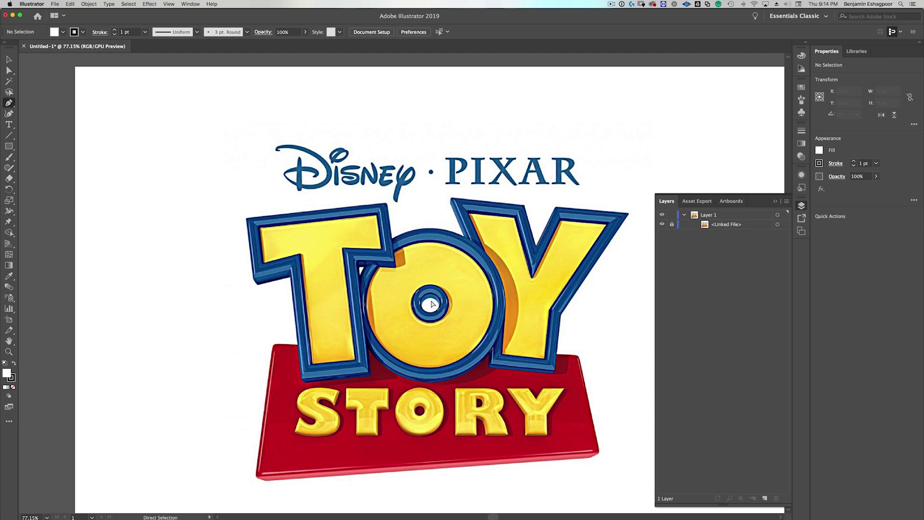
Switch to After Effects and create a new composition named Toy Story Logo with a width of 1920 px.
key(super+Tab)
key(super+Tab)
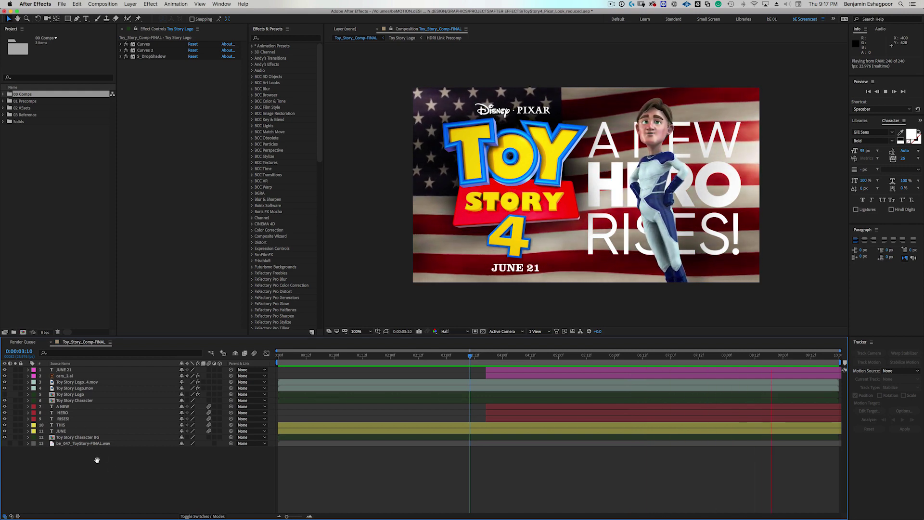
click(22, 332)
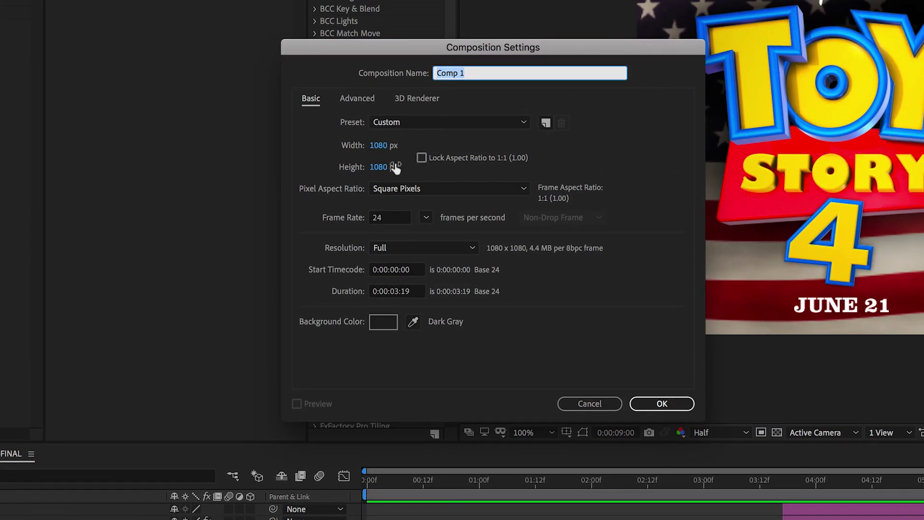
click(378, 145)
text(1920)
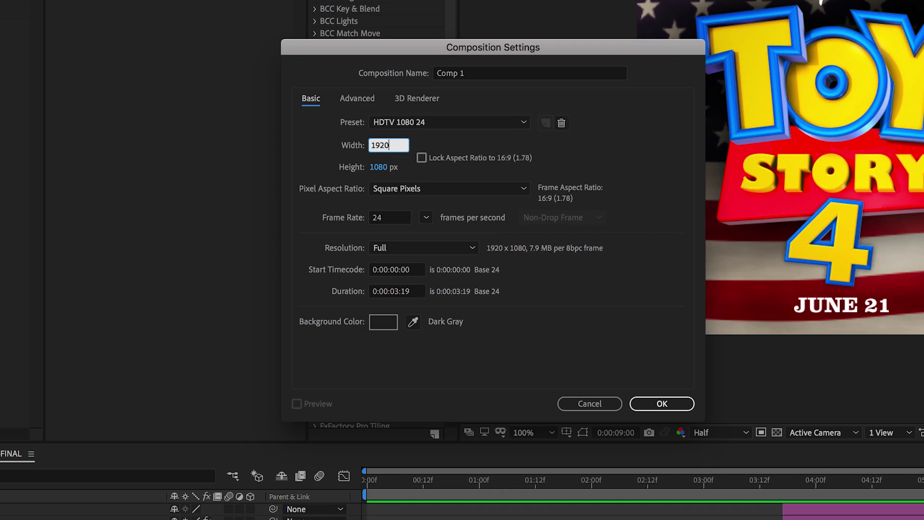
key(shift+Tab)
key(shift+Tab)
key(shift+Tab)
text(T)
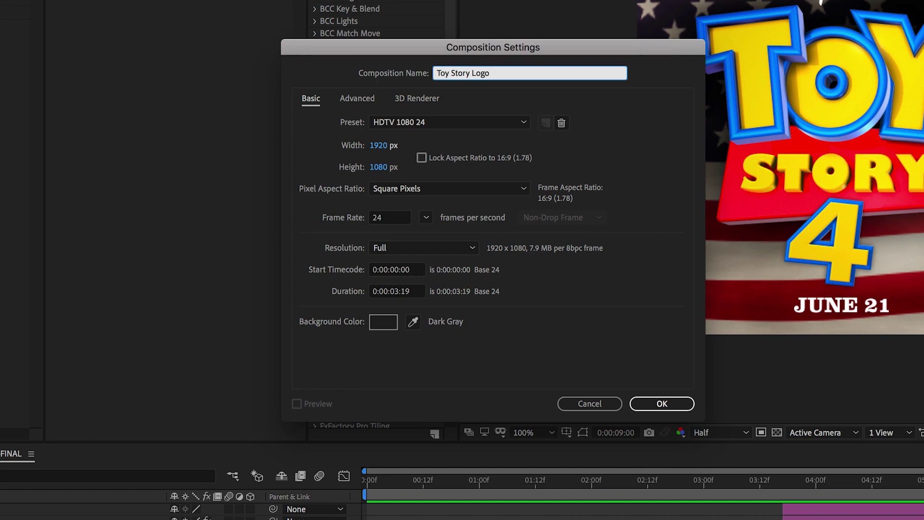
key(Return)
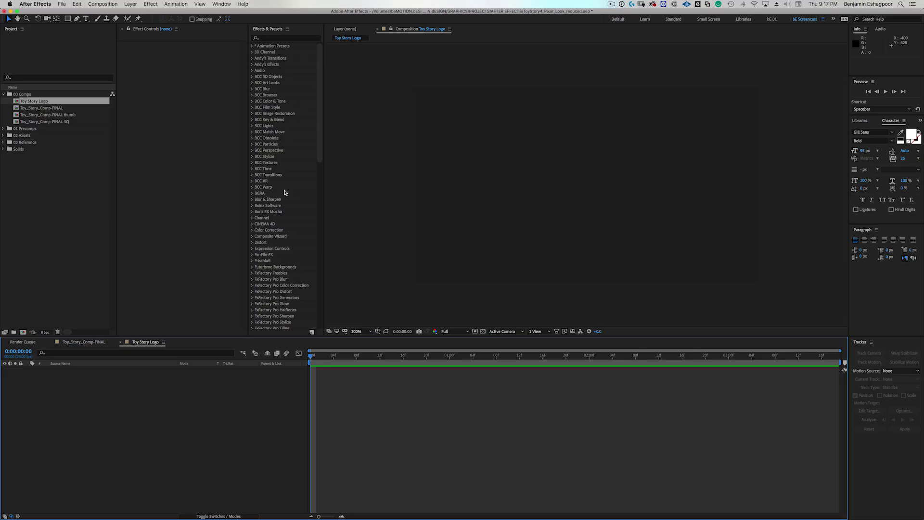
Create a text layer reading TOY in the Toy Story Logo composition.
right_click(159, 387)
mouse_move(188, 393)
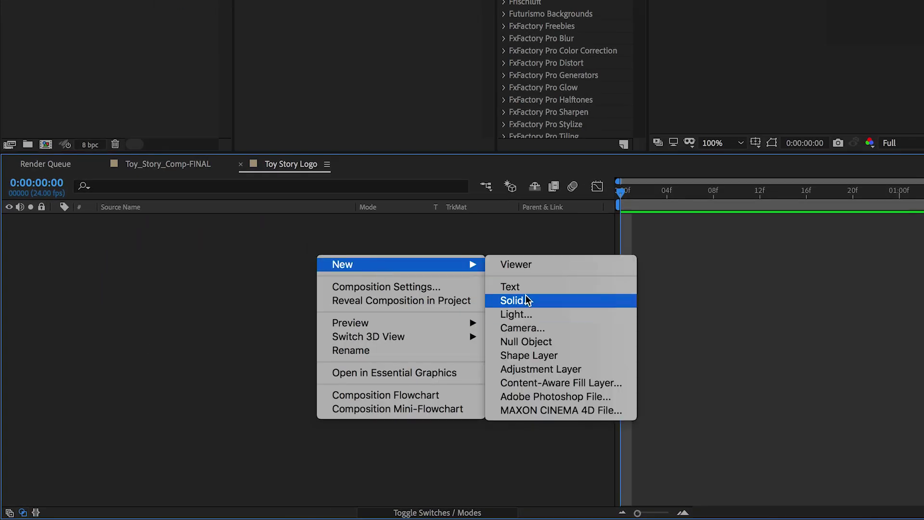
click(510, 287)
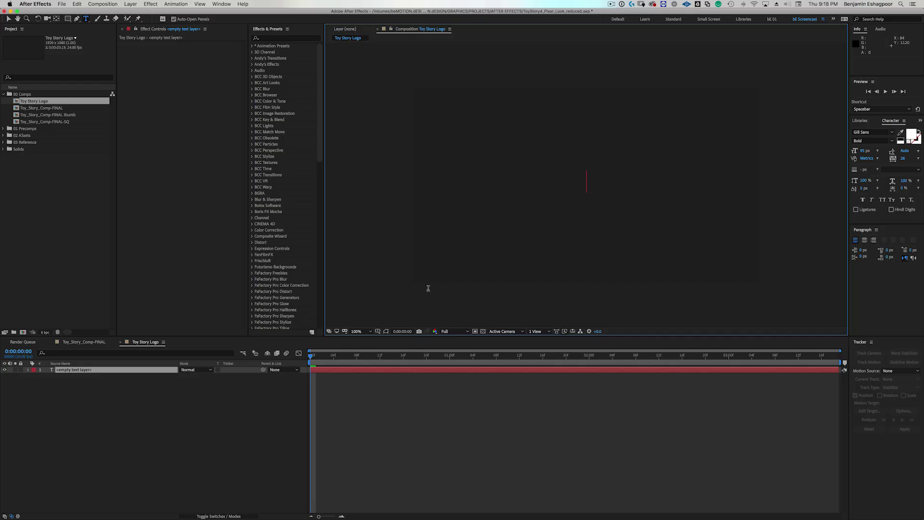
text(TOY)
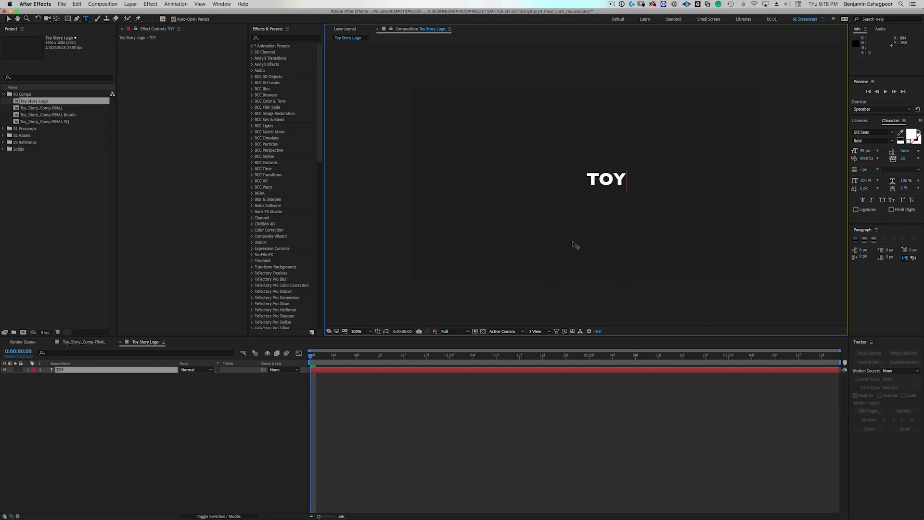
click(59, 370)
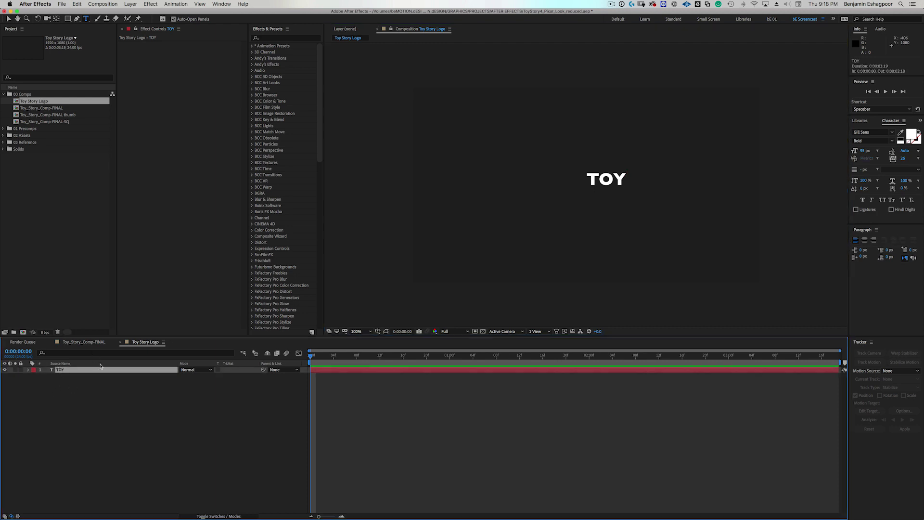
Add two more separate text layers reading STORY and 4.
click(514, 181)
text(S)
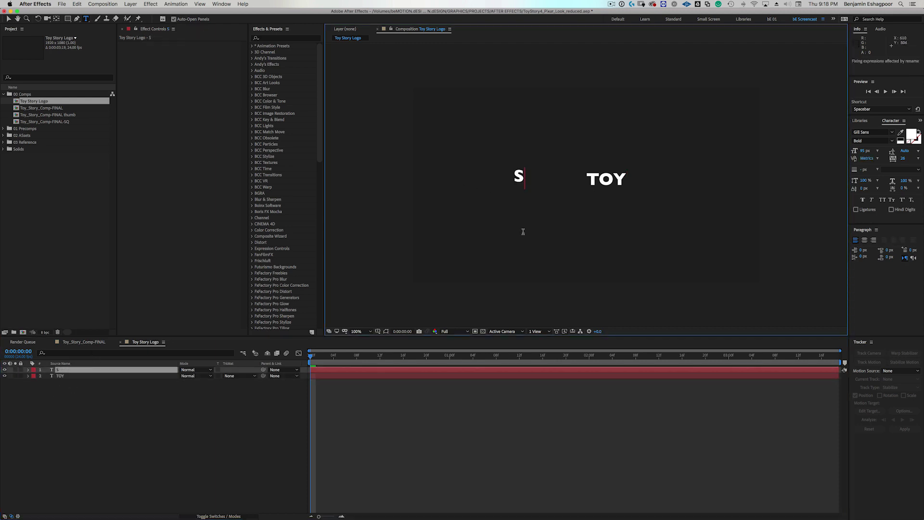
text(TORY)
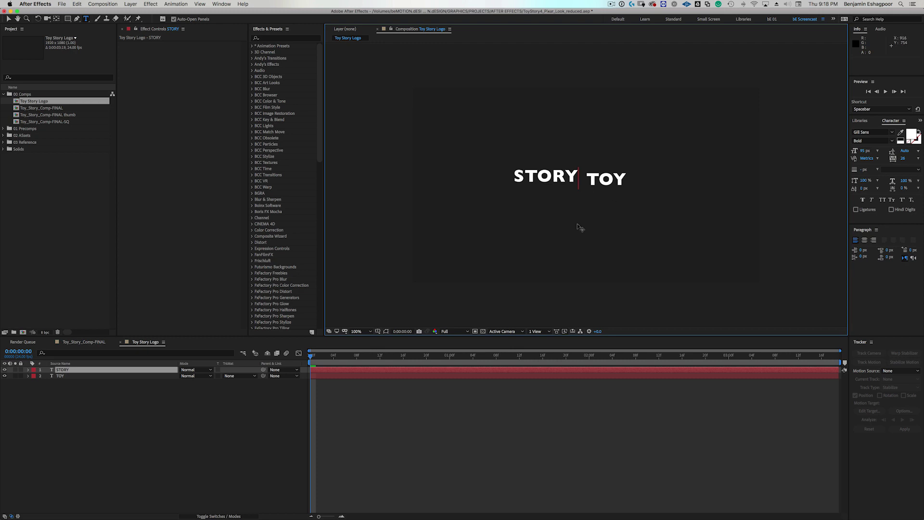
click(231, 390)
click(540, 234)
text(4)
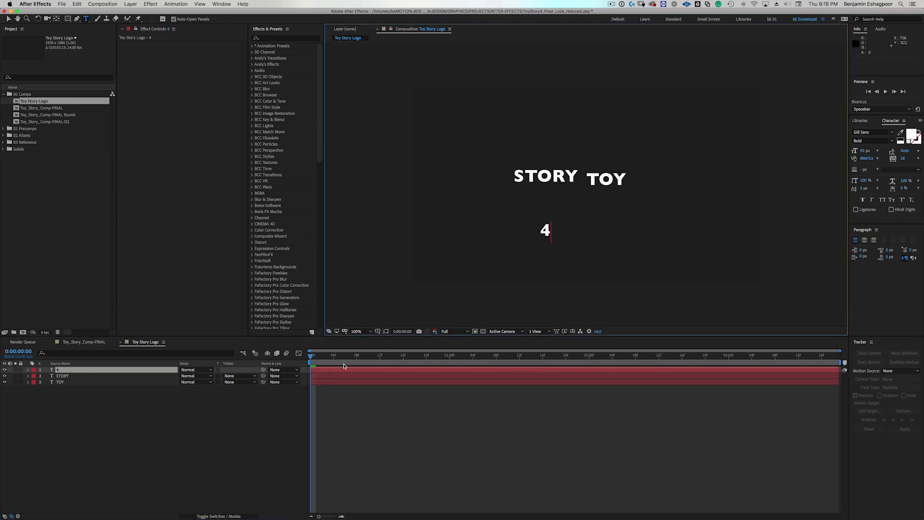
Set the position of the TOY, STORY and 4 text layers together to 960, 540.
shift+click(68, 376)
shift+click(68, 382)
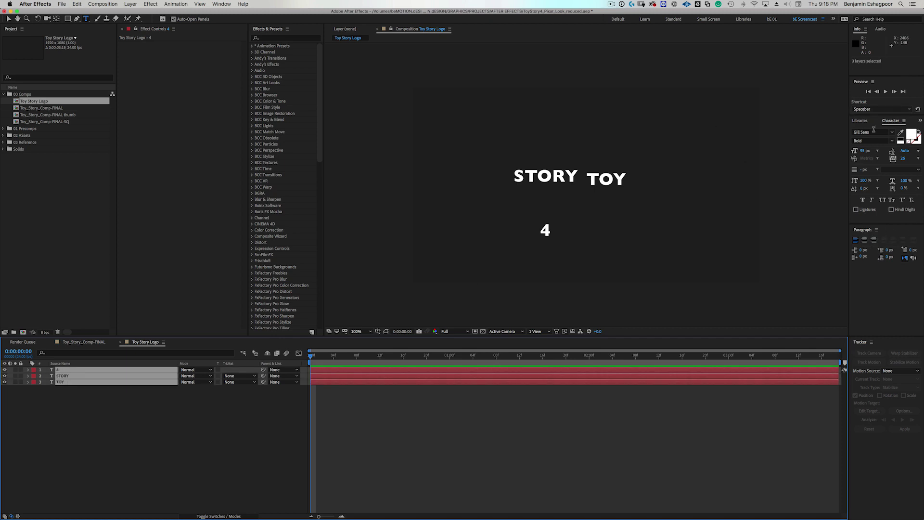
click(919, 121)
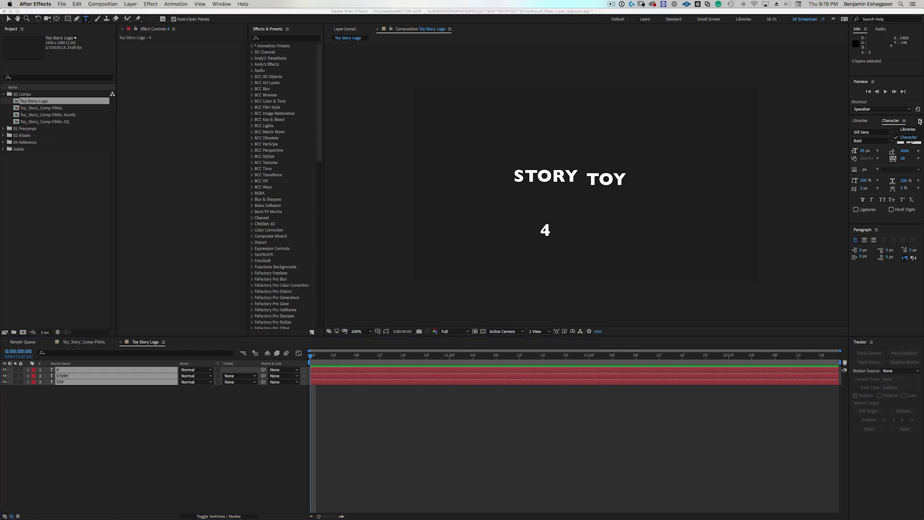
click(919, 121)
click(893, 308)
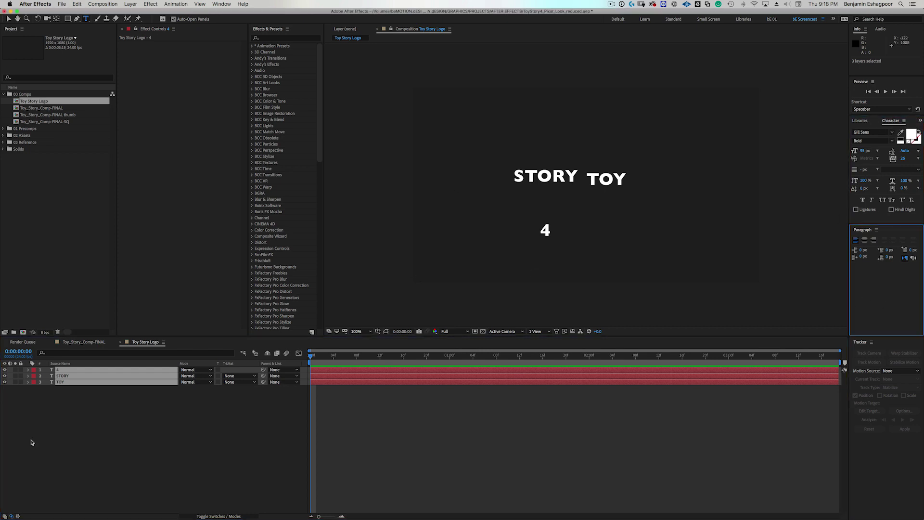
key(p)
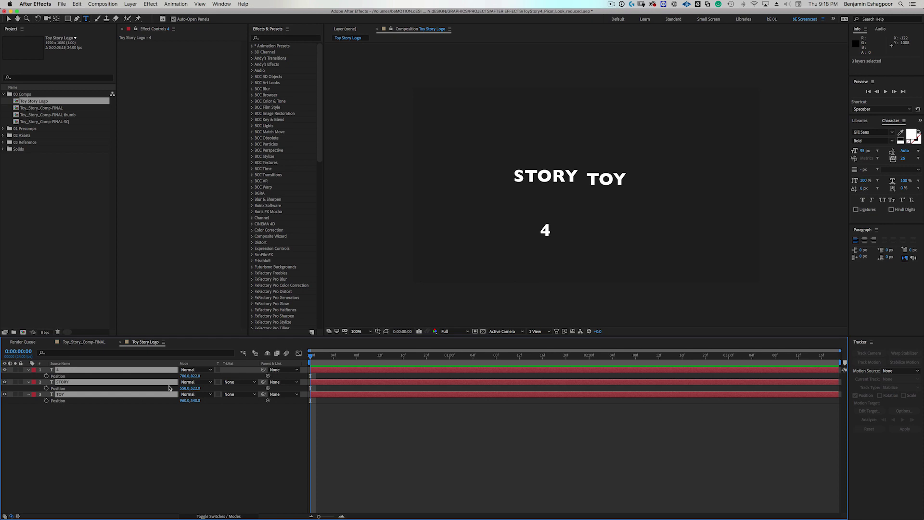
click(183, 376)
text(960)
key(Tab)
text(540)
key(Return)
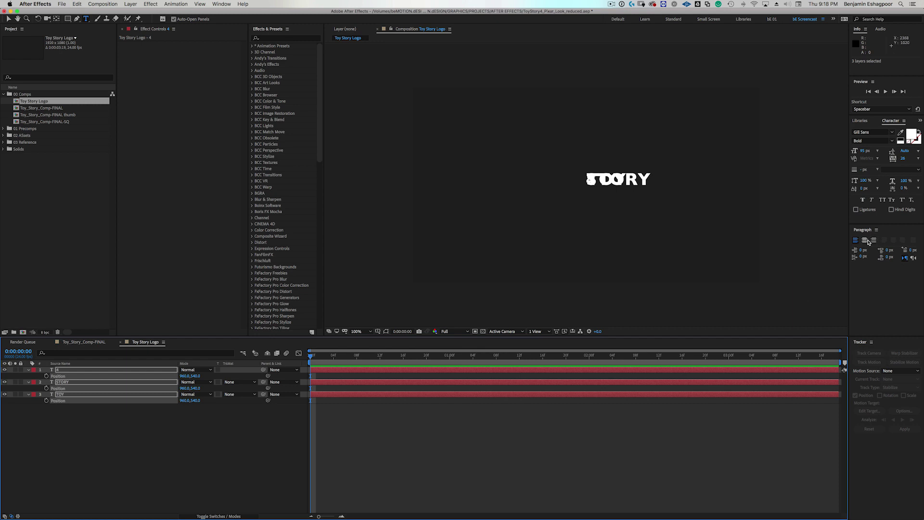
Center-align the text of all three layers and enlarge their font size to 276 px.
click(865, 240)
click(66, 469)
click(62, 370)
shift+click(66, 395)
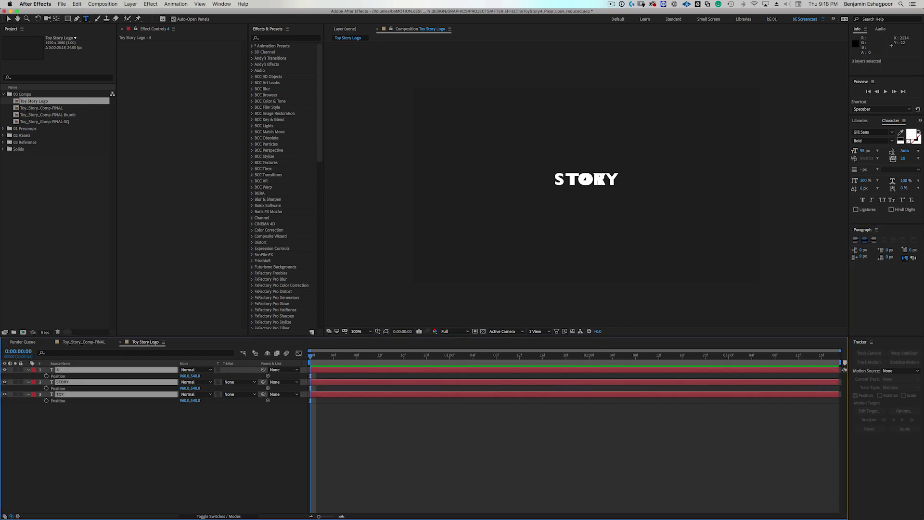
drag(863, 154, 910, 153)
click(54, 467)
Collapse the expanded properties of the 4, STORY and TOY layers.
click(61, 374)
key(Return)
click(27, 370)
click(28, 376)
click(28, 381)
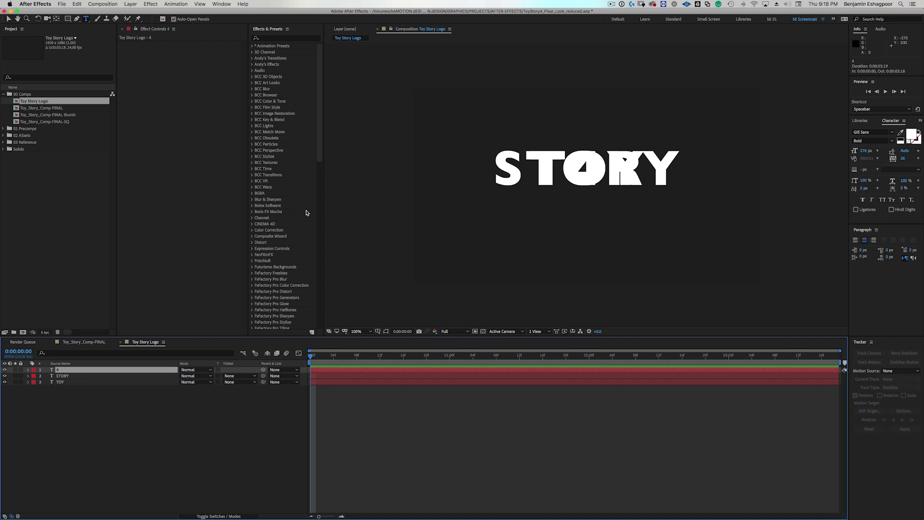
Change the font style of all three text layers to UltraBold.
key(super+a)
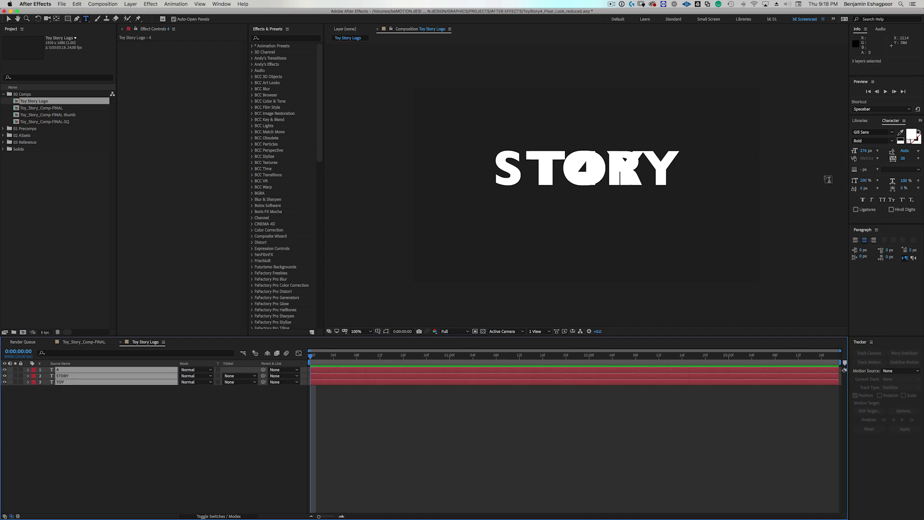
click(893, 141)
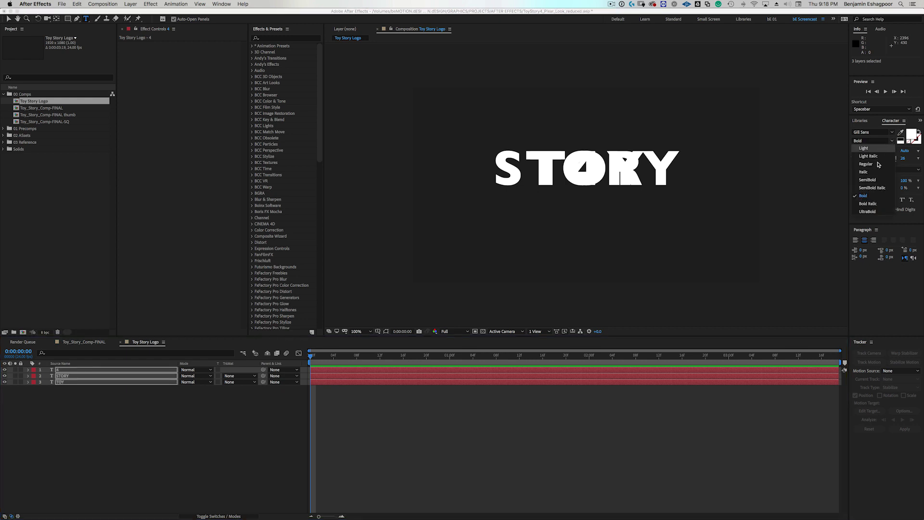
click(872, 212)
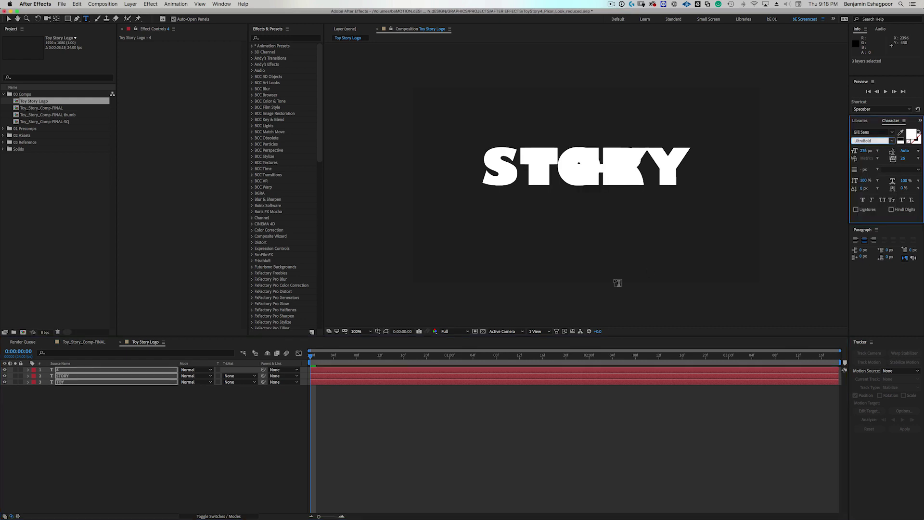
click(130, 436)
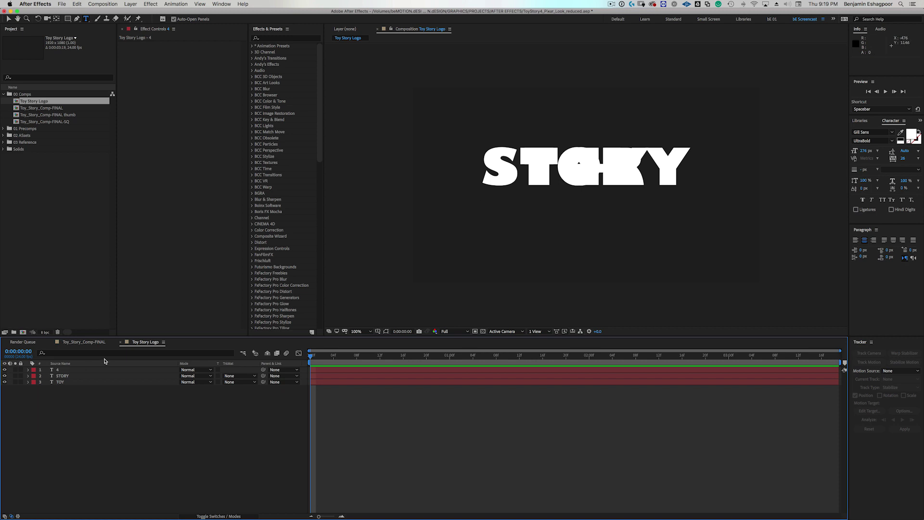
Add the movie poster JPG from the 03 Reference folder to the composition beneath the text layers.
click(3, 142)
click(26, 171)
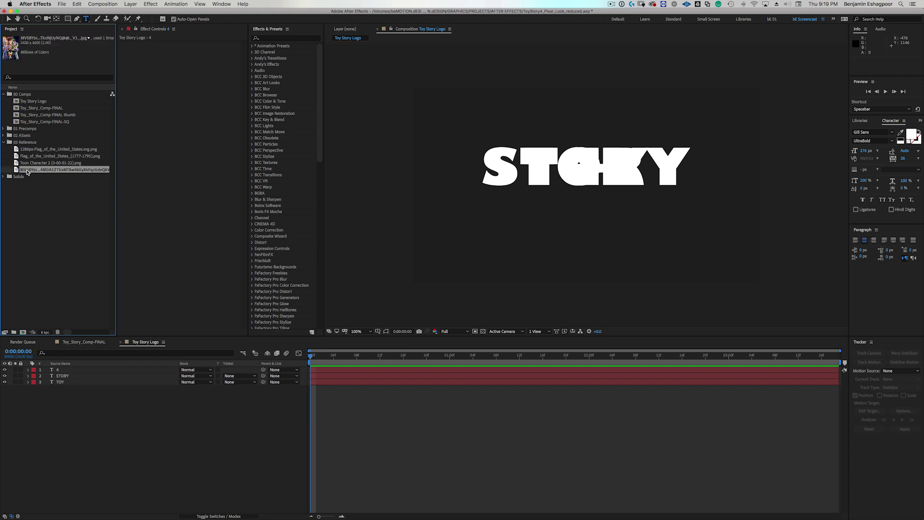
click(42, 164)
click(41, 170)
drag(40, 171, 130, 470)
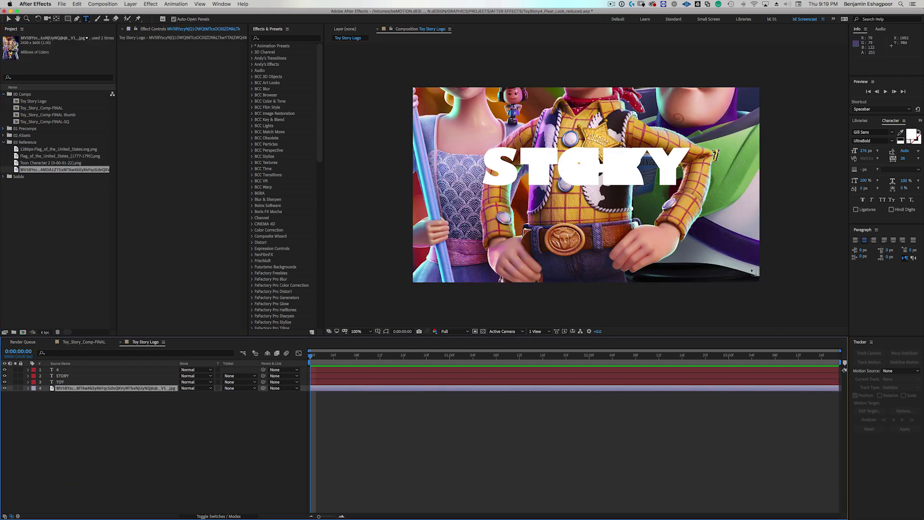
Move the poster image up about 1144 px so its logo sits in the frame, and lock its layer.
key(v)
drag(727, 254, 731, 49)
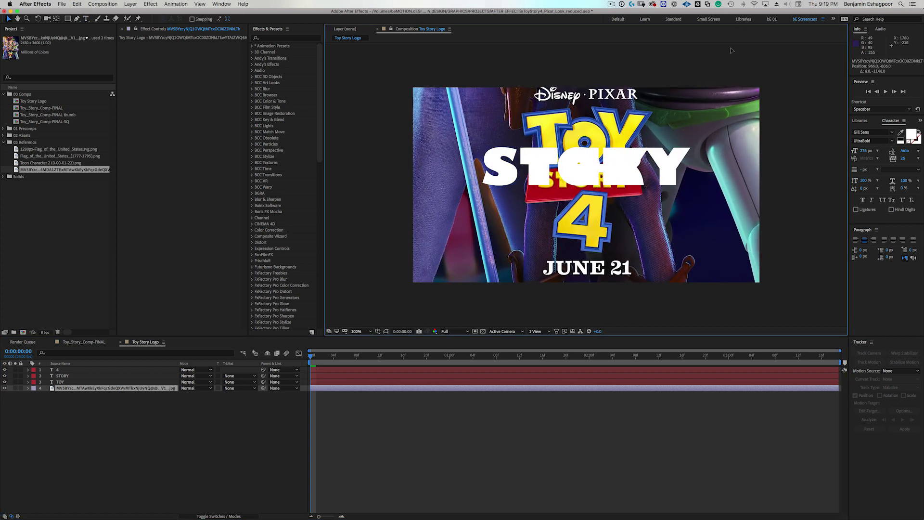
click(21, 388)
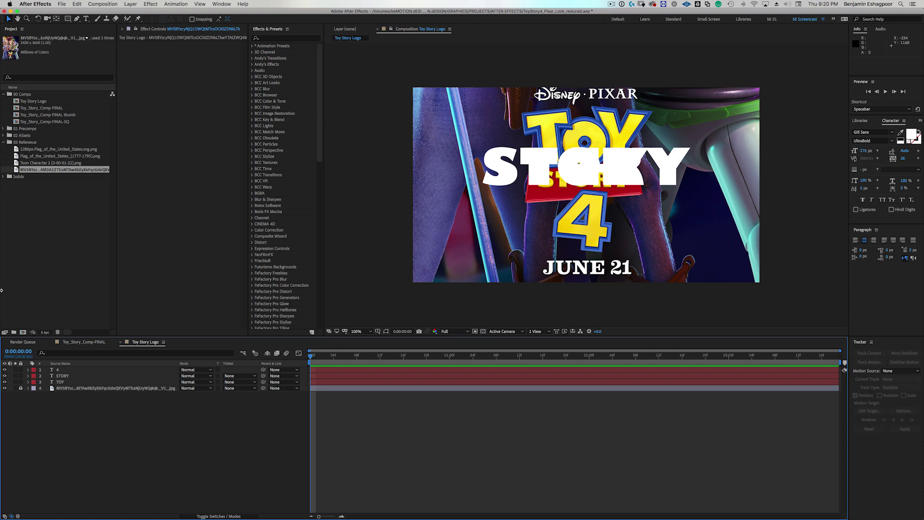
Solo the TOY text layer and compare its lettering with the Toy Story logo open in Illustrator, returning to After Effects.
click(16, 382)
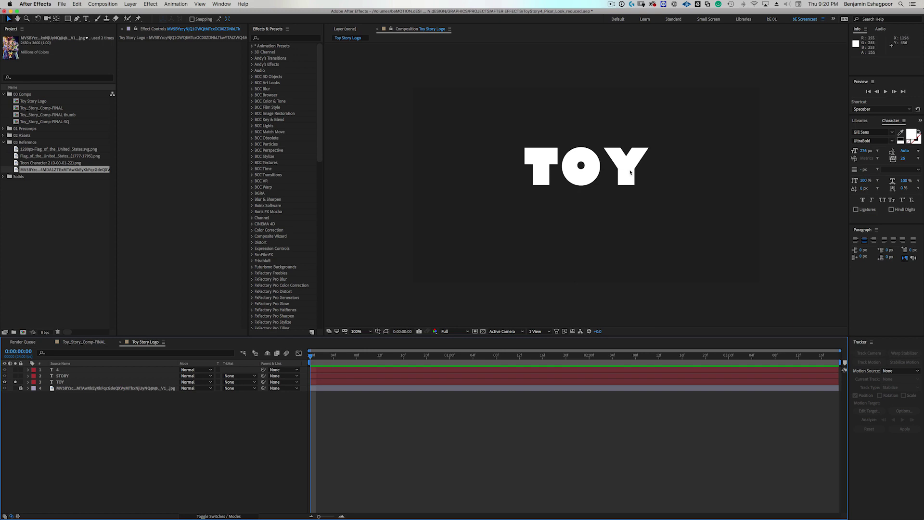
key(super+Tab)
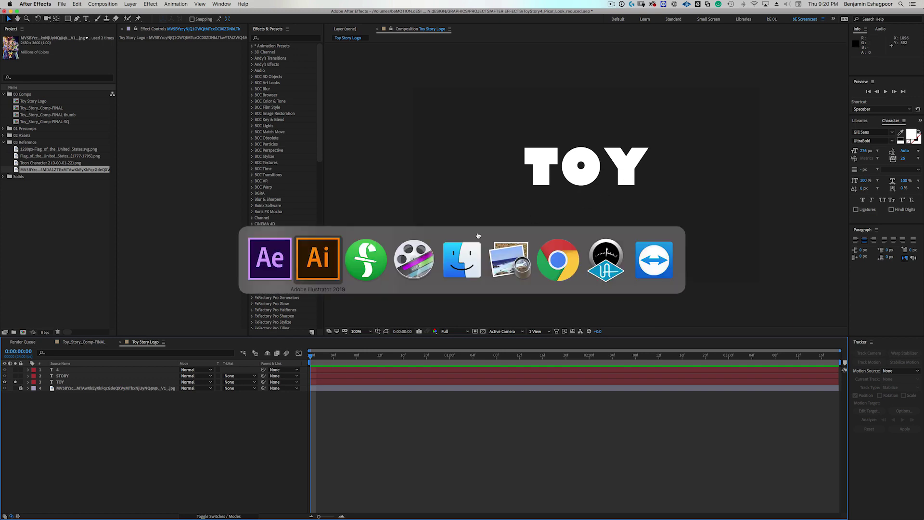
click(457, 247)
key(super+Tab)
key(super+Tab)
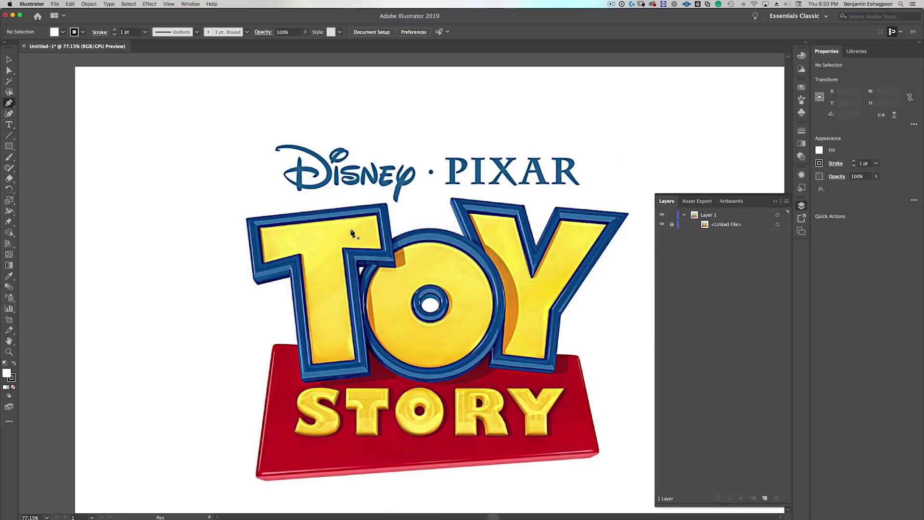
key(super+Tab)
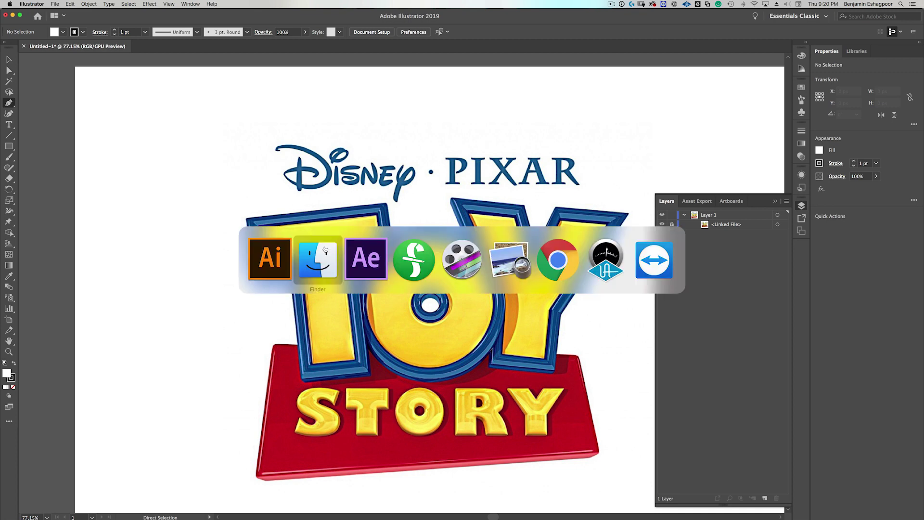
click(369, 282)
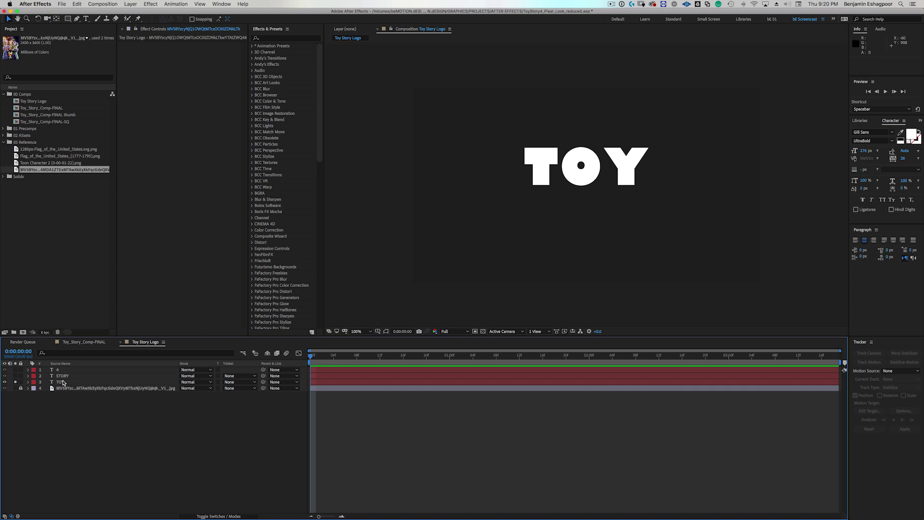
Create masks from the text of the TOY layer.
right_click(62, 382)
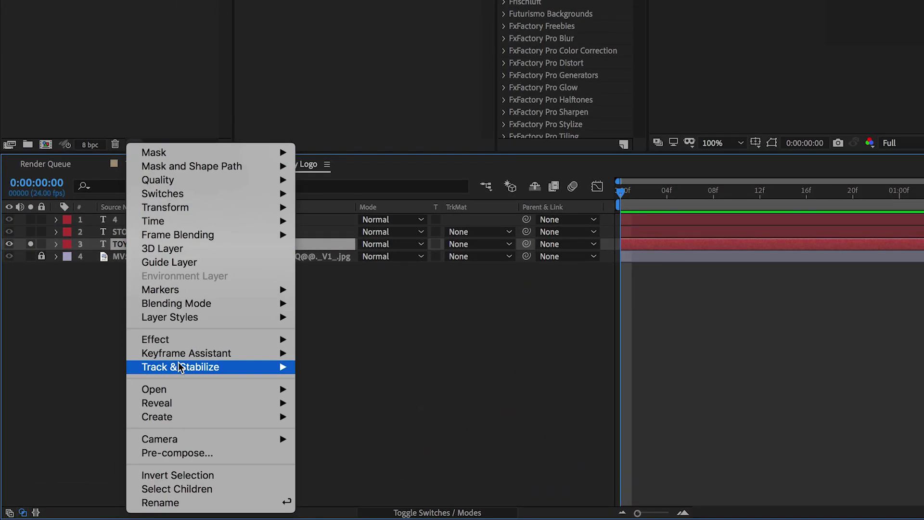
mouse_move(186, 419)
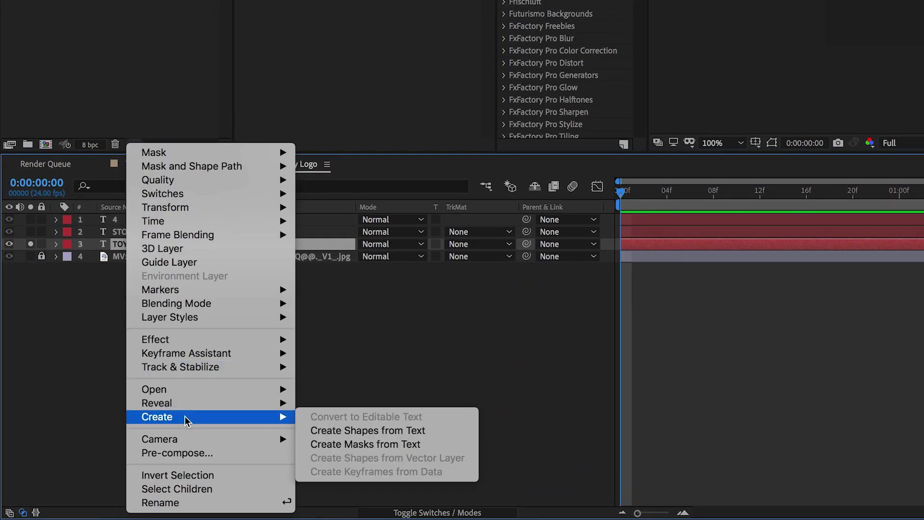
click(391, 443)
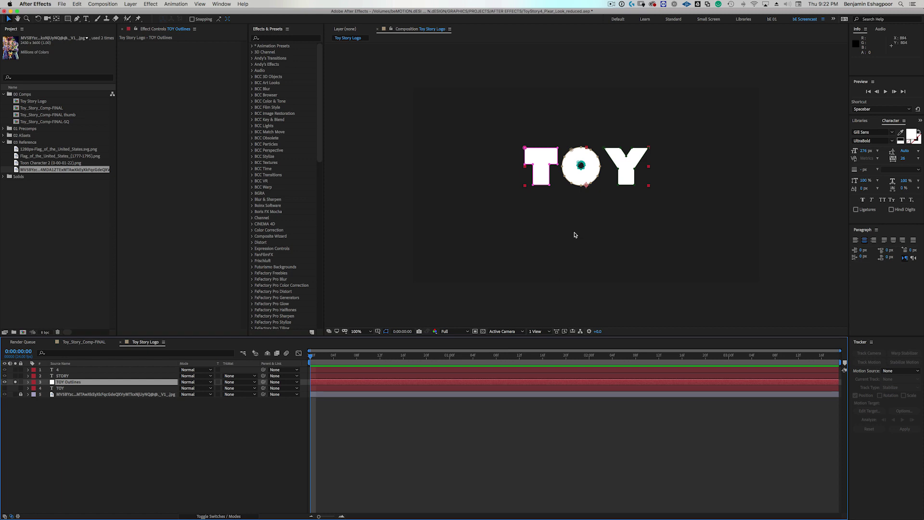
Turn off the solo on TOY Outlines and hide the 4, STORY, TOY Outlines and TOY layers.
click(15, 381)
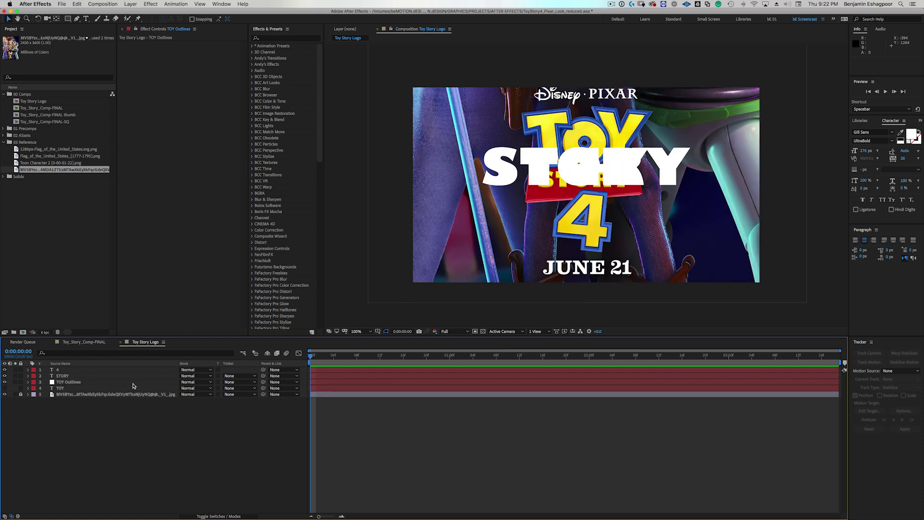
click(45, 388)
shift+click(60, 370)
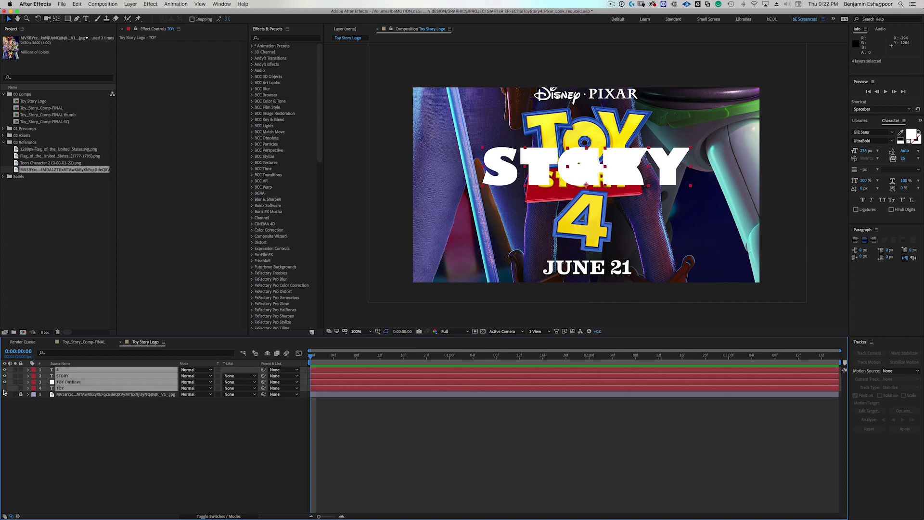
drag(6, 386, 5, 369)
click(80, 417)
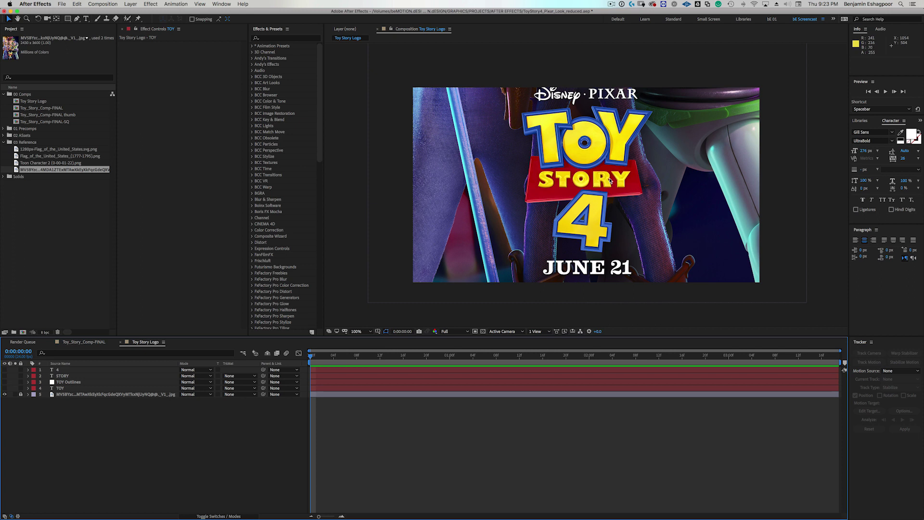
key(q)
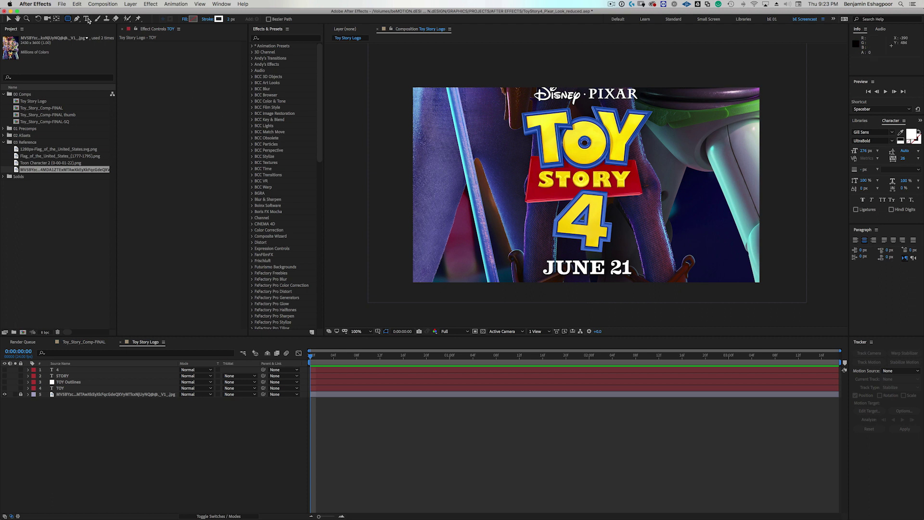
click(68, 20)
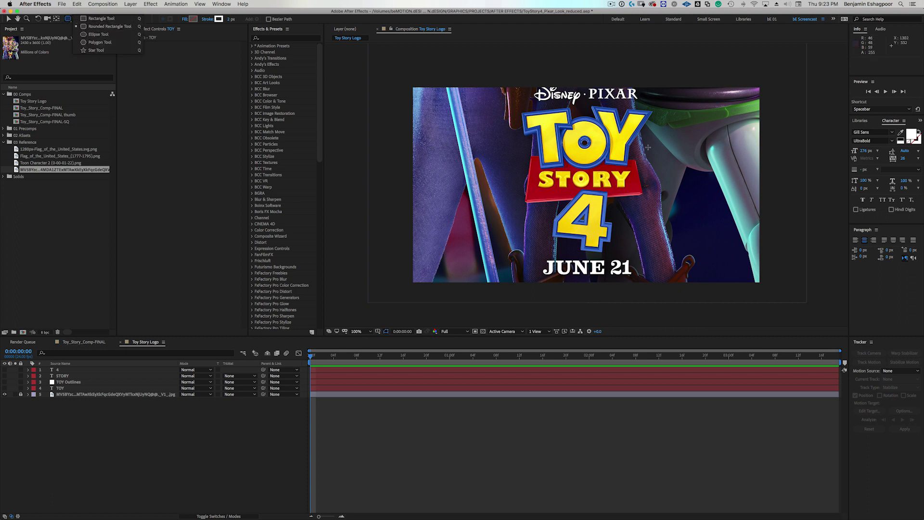
mouse_move(525, 153)
mouse_down()
mouse_move(609, 197)
mouse_move(645, 200)
mouse_up()
key(super+z)
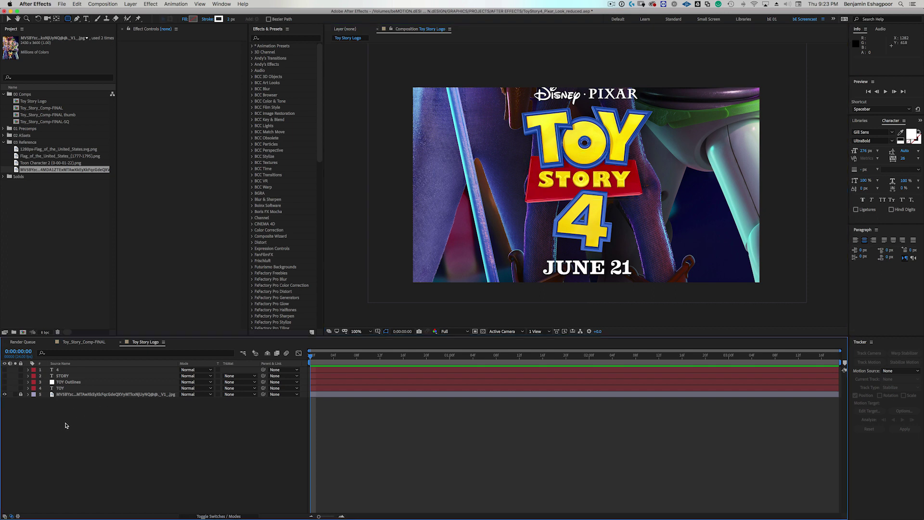
Create a white 1920 x 1080 px solid named plaque and mask it with a rounded rectangle about 680 x 235 px over the STORY sign.
key(super+y)
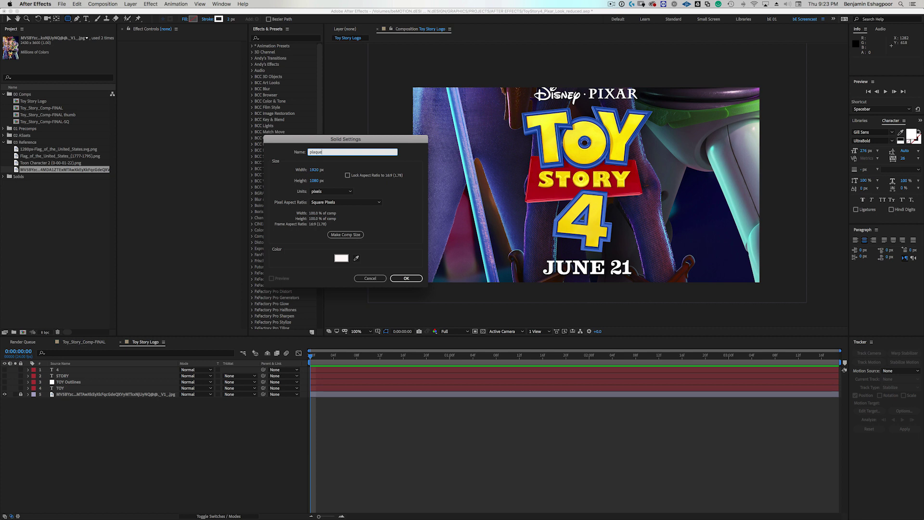
key(Return)
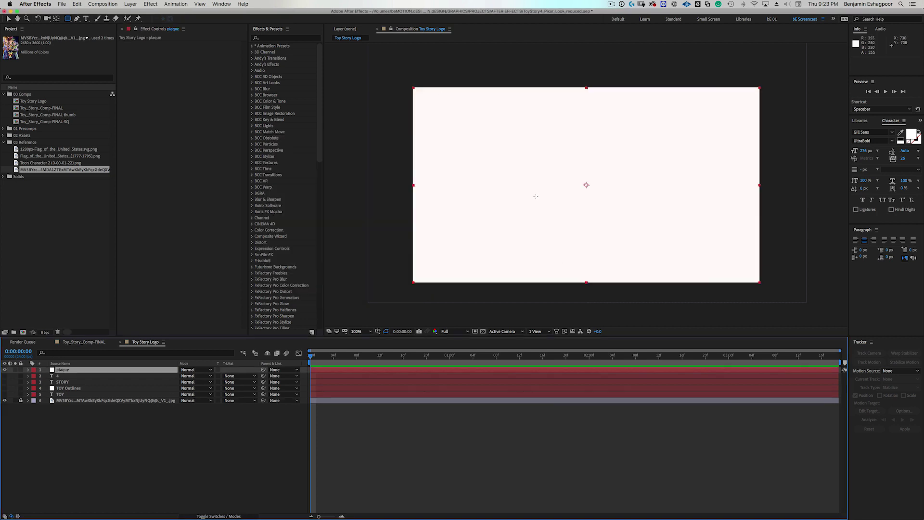
drag(525, 167, 648, 207)
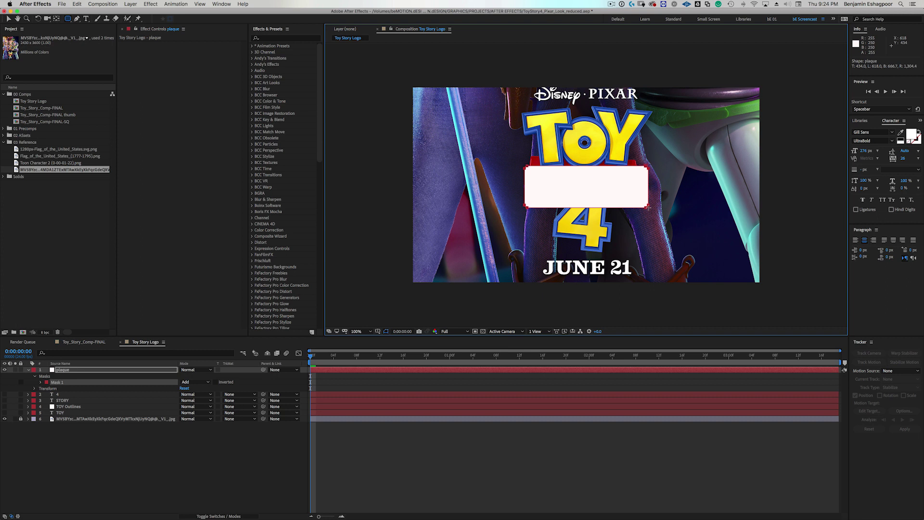
drag(648, 207, 646, 208)
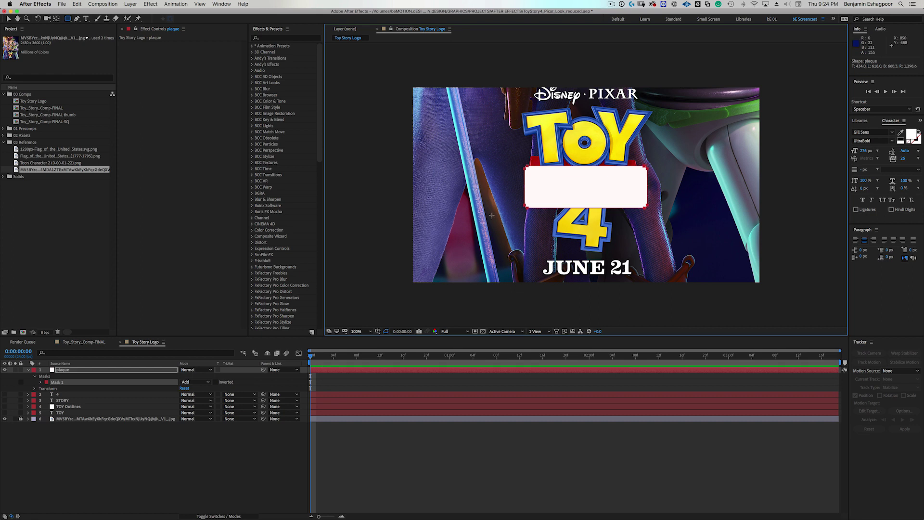
Lower the opacity of the plaque layer to 54%.
key(a)
key(v)
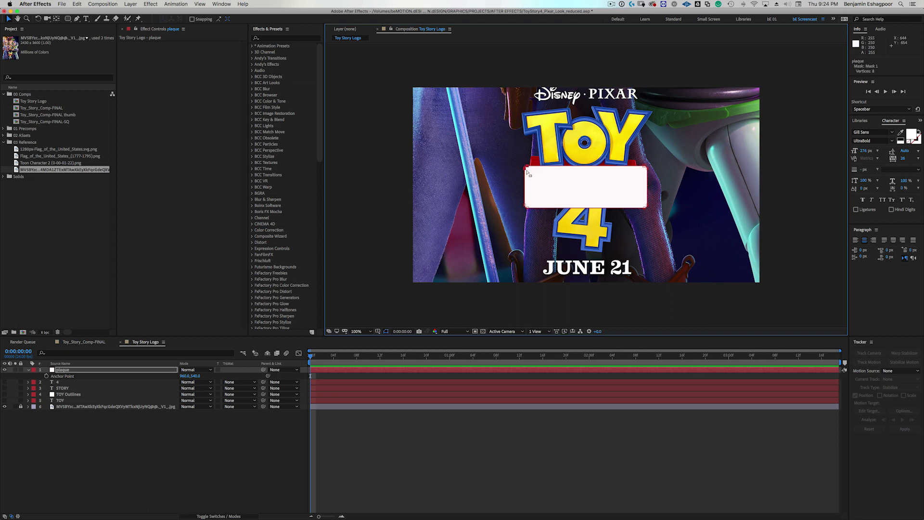
click(60, 372)
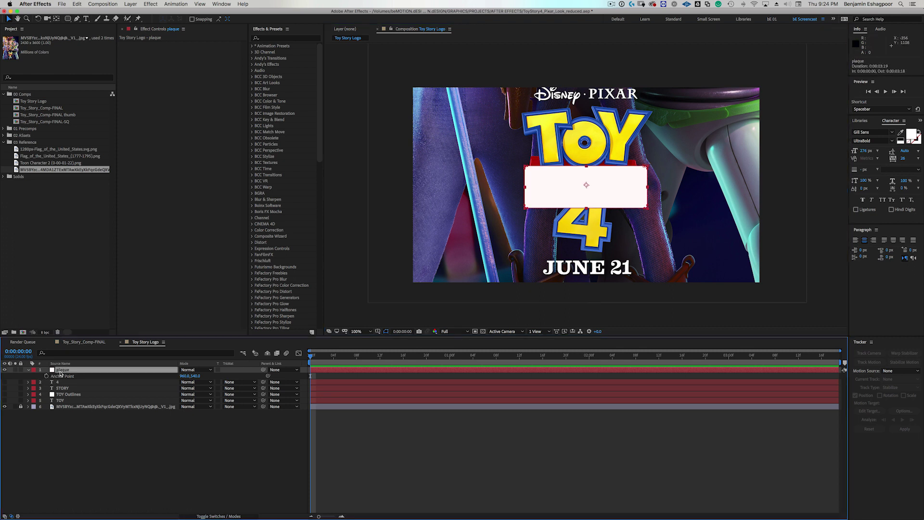
key(m)
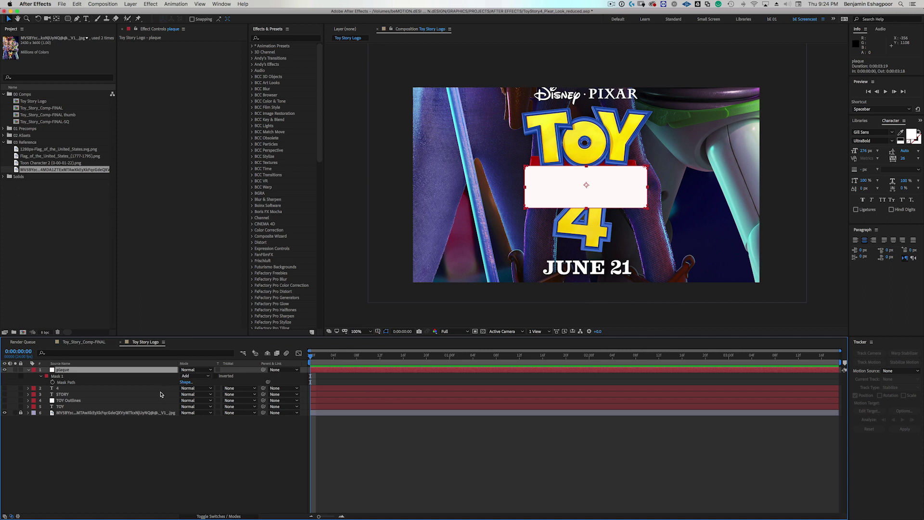
key(t)
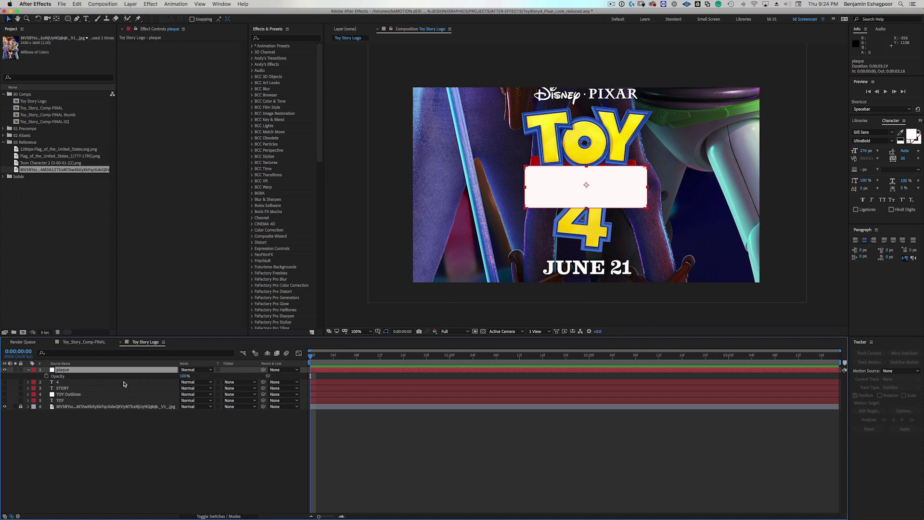
drag(183, 376, 172, 379)
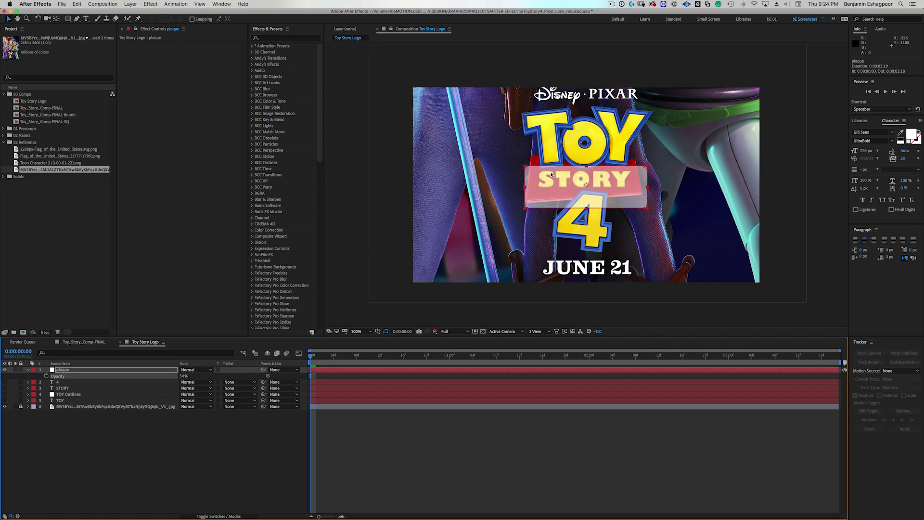
Reshape the plaque mask by moving its four rounded corners onto the corners of the tilted red STORY sign.
key(period)
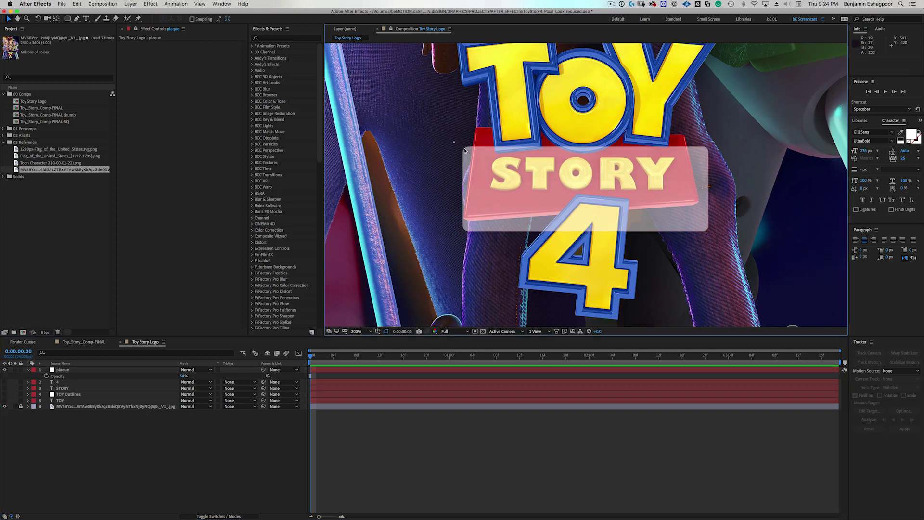
click(470, 150)
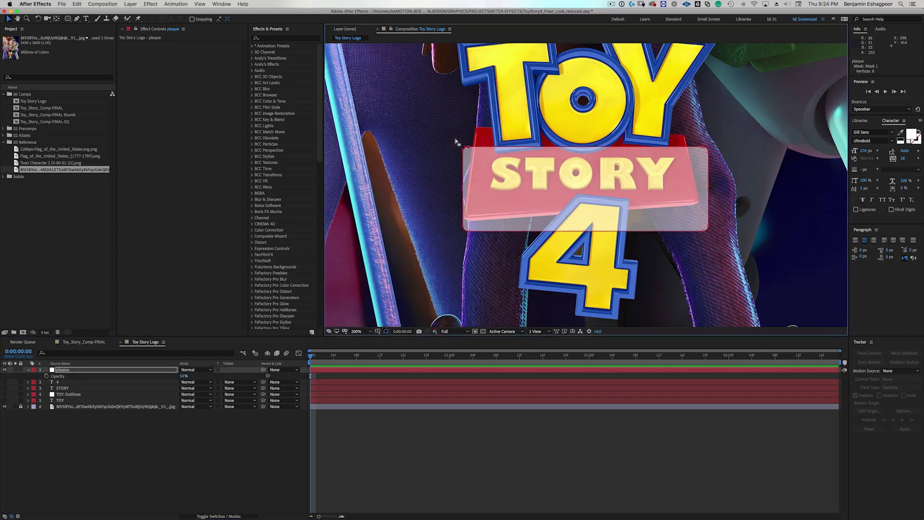
drag(469, 150, 480, 128)
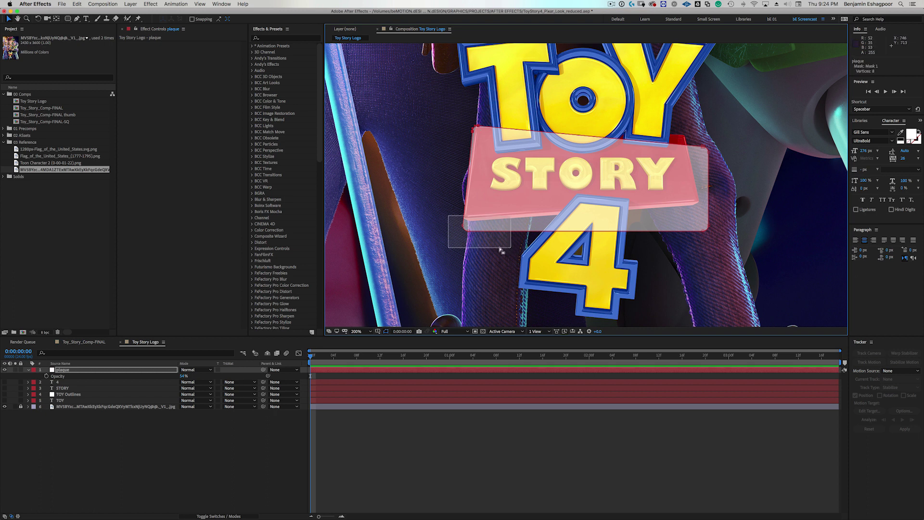
drag(469, 235, 464, 219)
drag(707, 230, 701, 207)
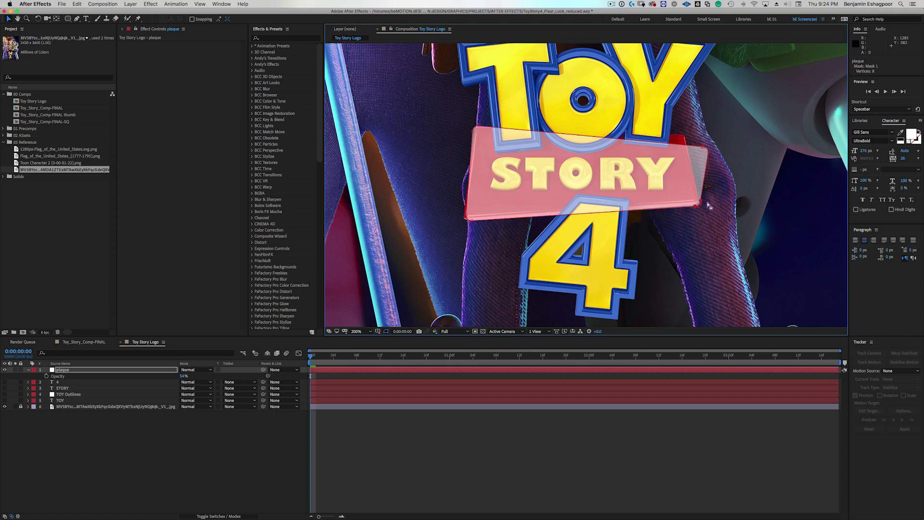
drag(706, 149, 682, 136)
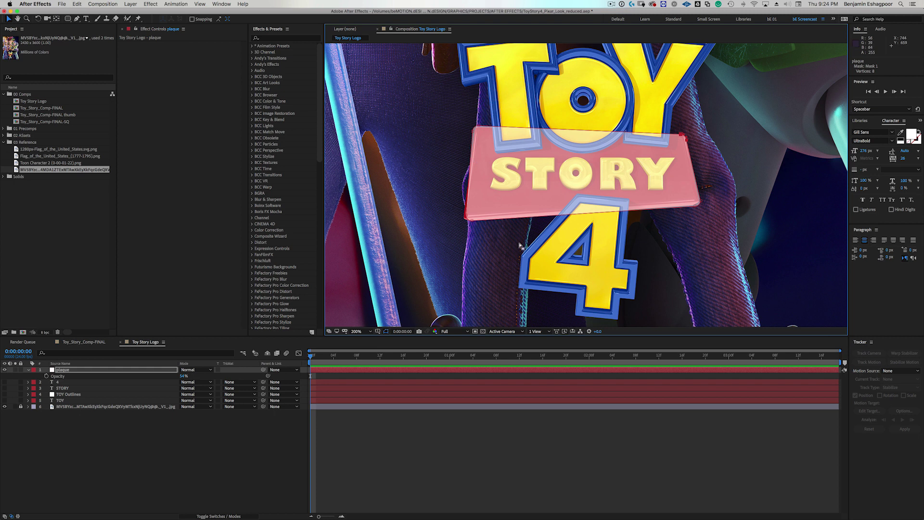
Fine-tune the plaque mask's lower corners and upper-right corner to follow the edges of the red sign.
drag(455, 207, 474, 219)
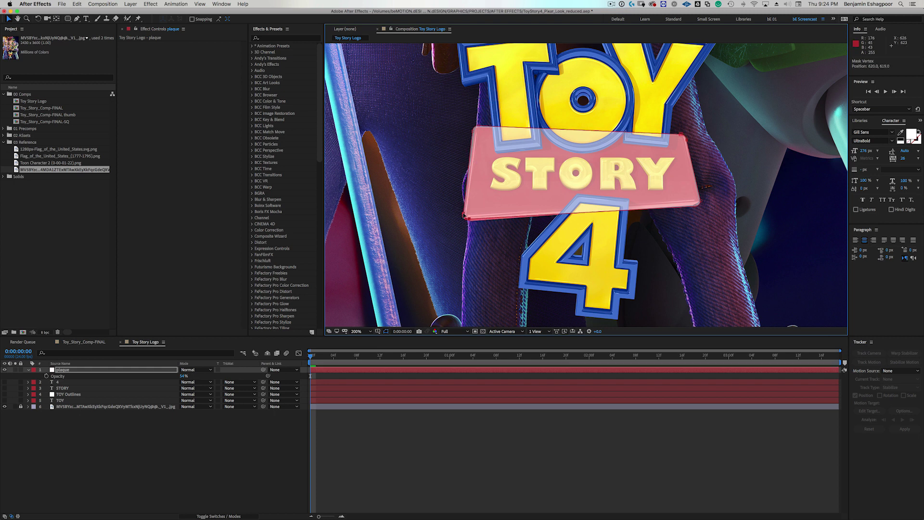
mouse_move(707, 211)
mouse_down()
mouse_move(688, 182)
mouse_move(699, 202)
mouse_up()
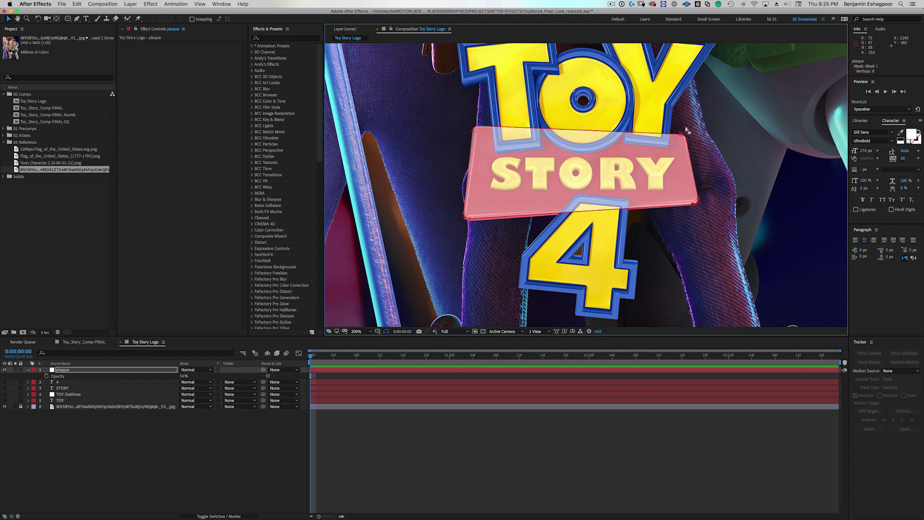
drag(714, 165, 678, 127)
click(684, 137)
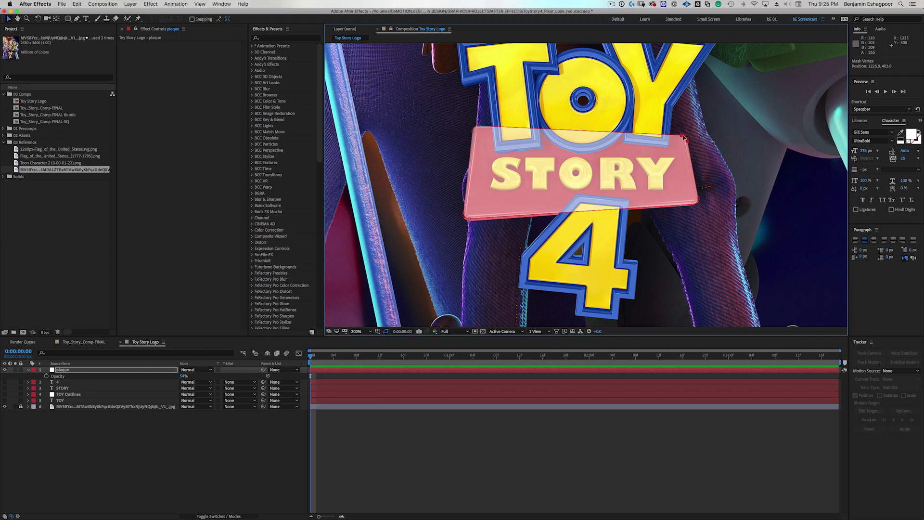
key(Delete)
Create a white 1920 x 1080 px solid named e3d.
key(super+y)
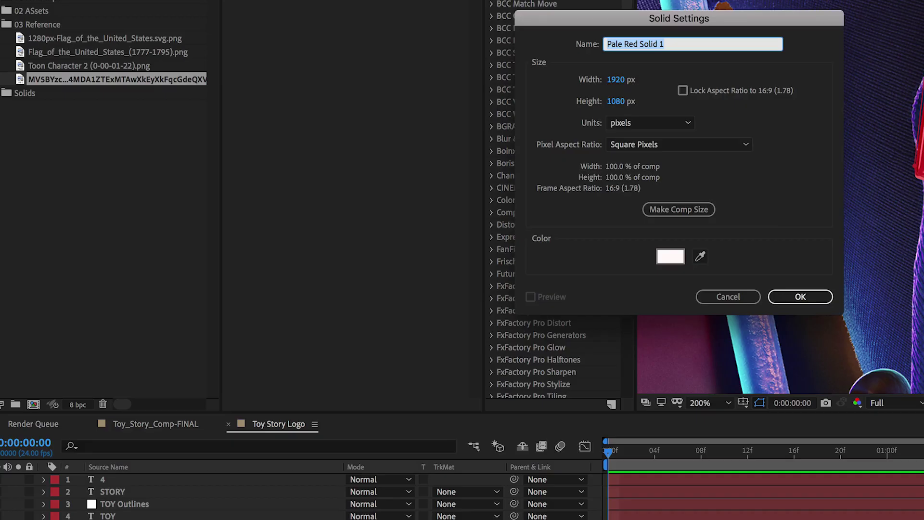
text(3)
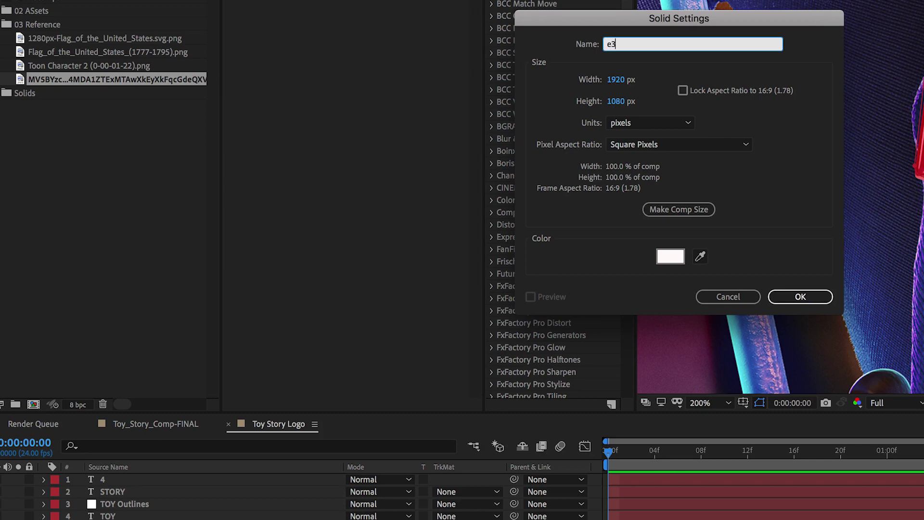
text(d)
key(Return)
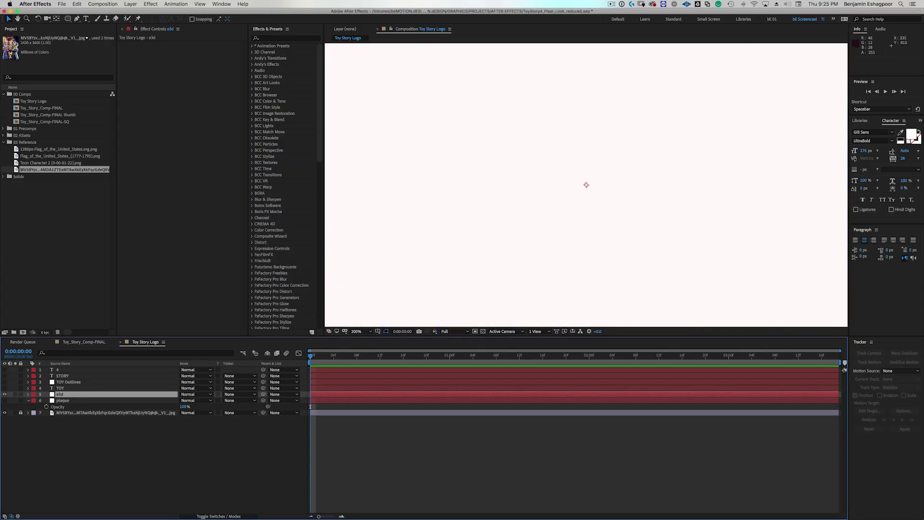
Apply the Element effect to the e3d solid and expand its Custom Text and Masks settings.
key(ctrl+space)
text(eleme)
key(Return)
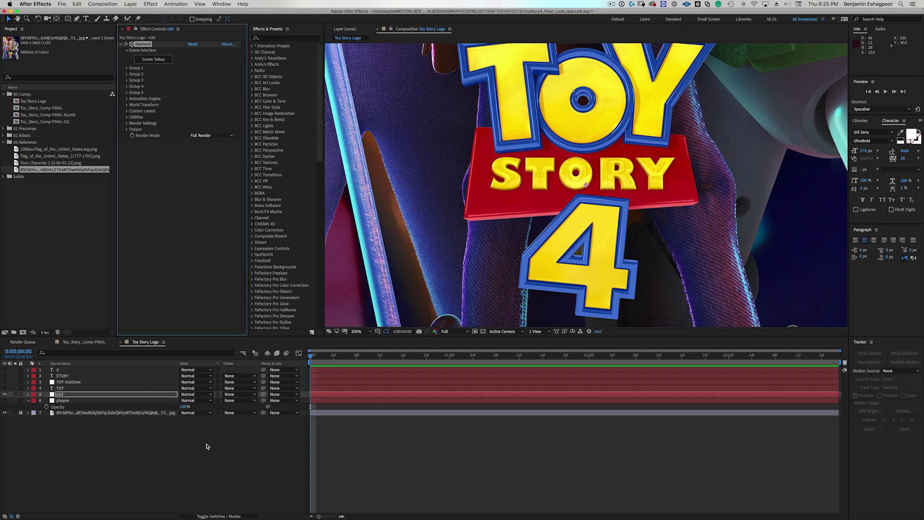
click(127, 111)
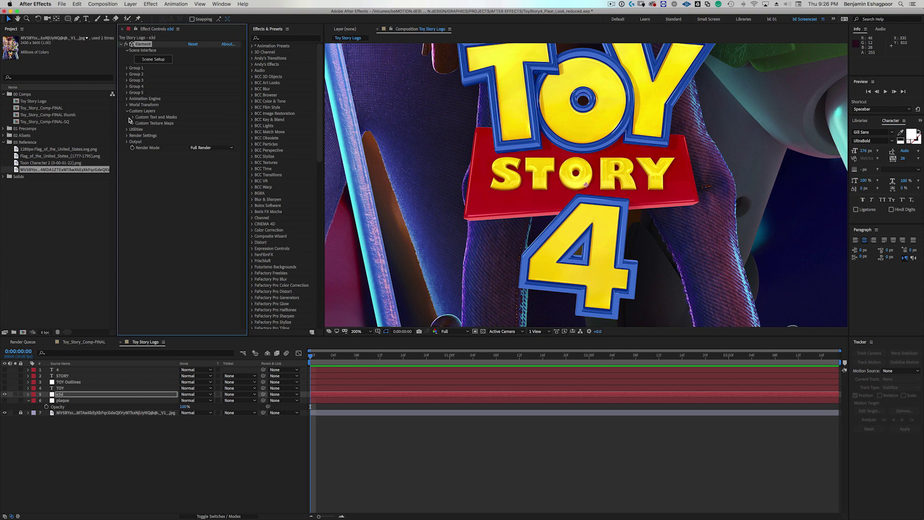
click(133, 118)
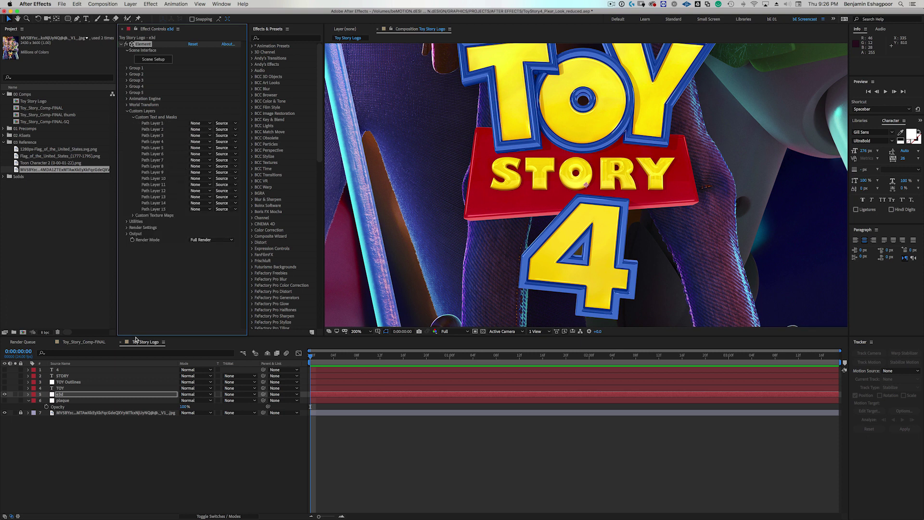
Reorder the layers above the poster image as TOY Outlines, STORY, plaque, 4, e3d, TOY and collapse the plaque layer.
click(61, 390)
key(super+bracketleft)
key(super+bracketleft)
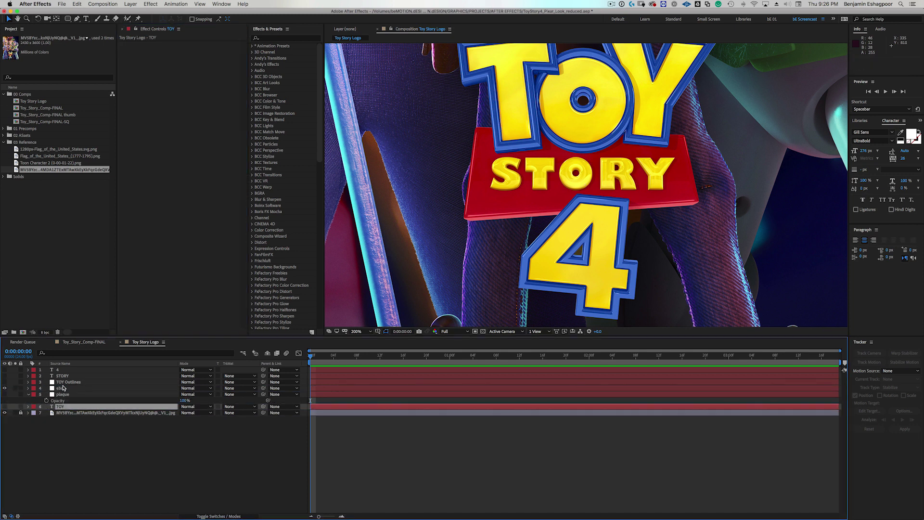
click(70, 383)
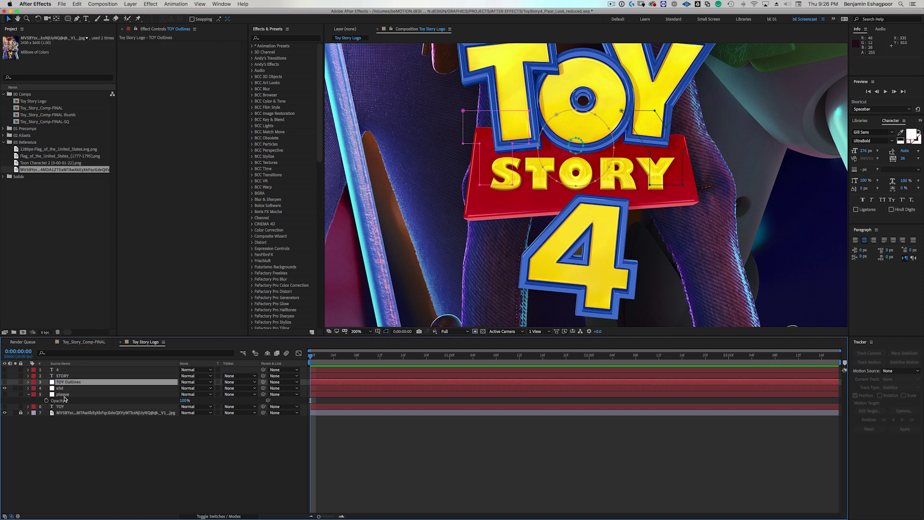
drag(61, 376, 63, 383)
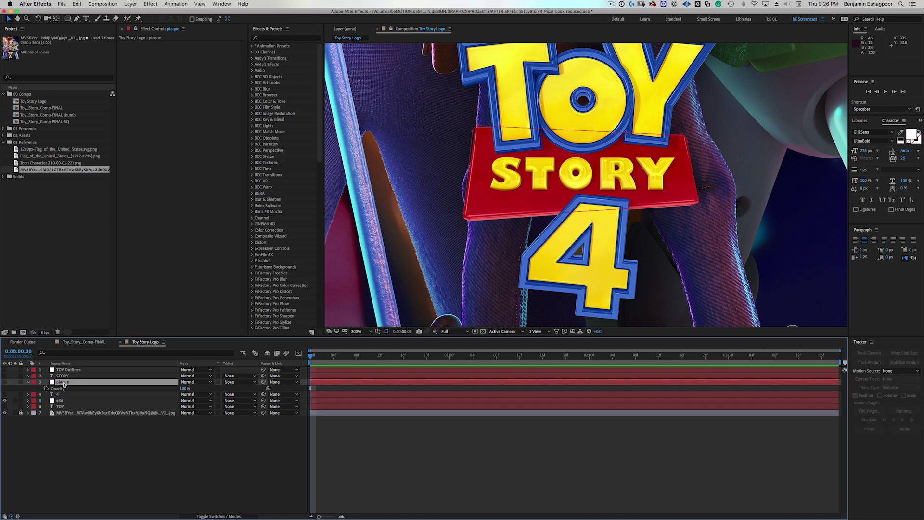
click(28, 383)
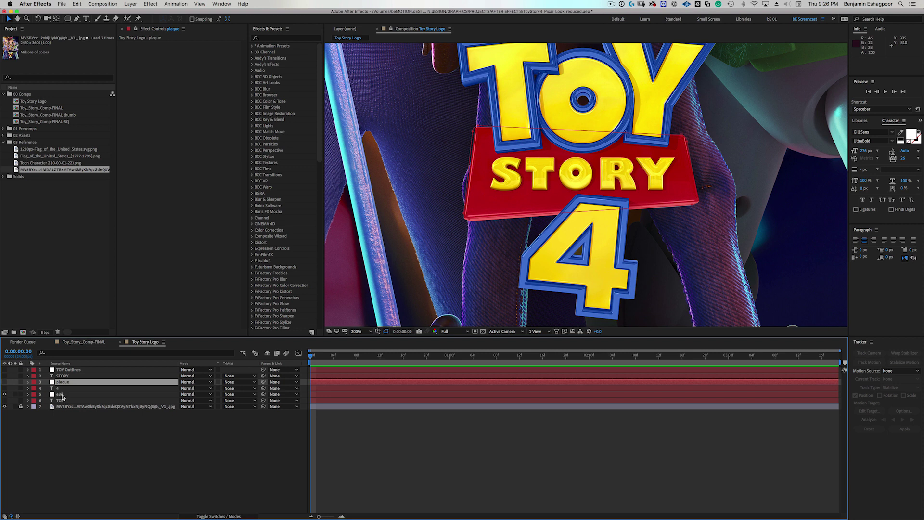
Assign TOY Outlines, STORY, plaque and 4 to Path Layers 1 to 4 of the e3d layer's Element effect.
click(63, 395)
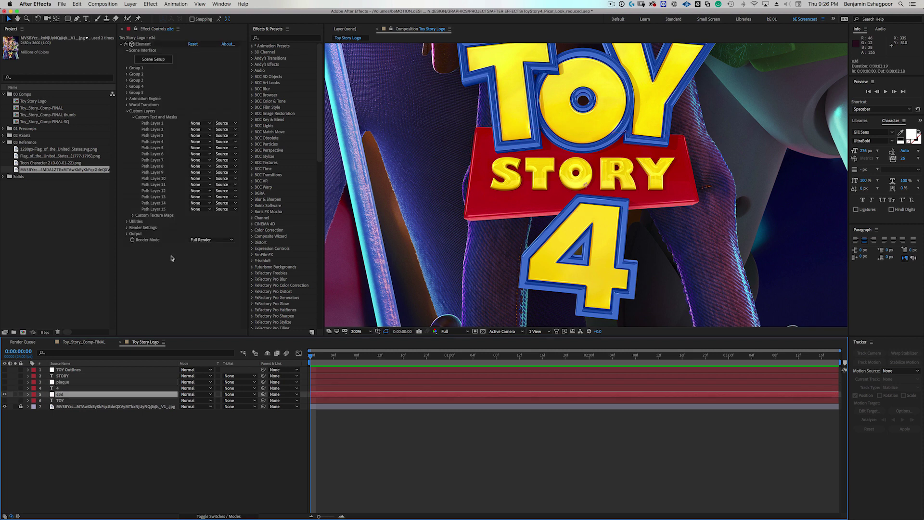
click(202, 129)
click(215, 141)
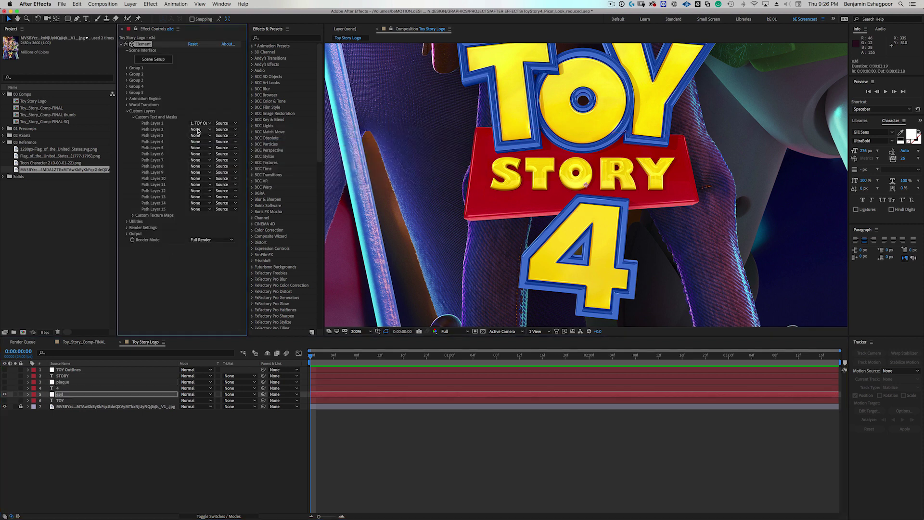
click(199, 129)
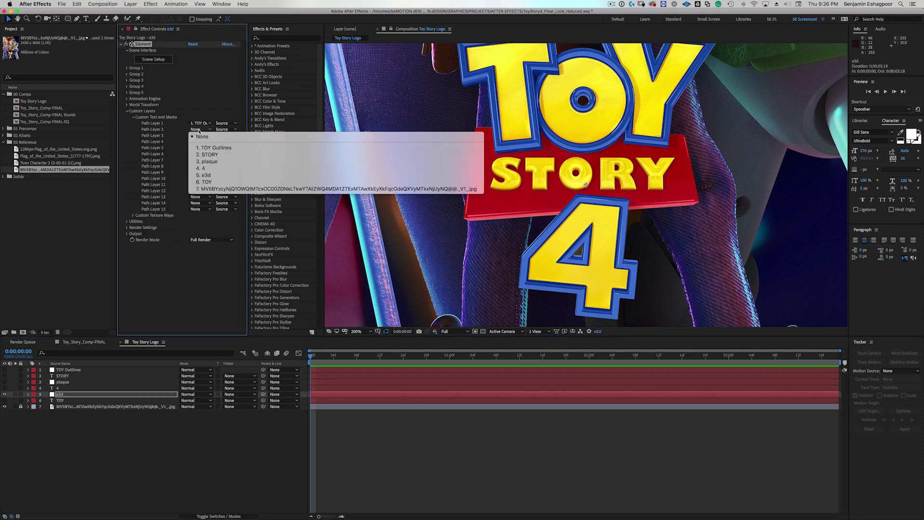
click(211, 155)
click(199, 136)
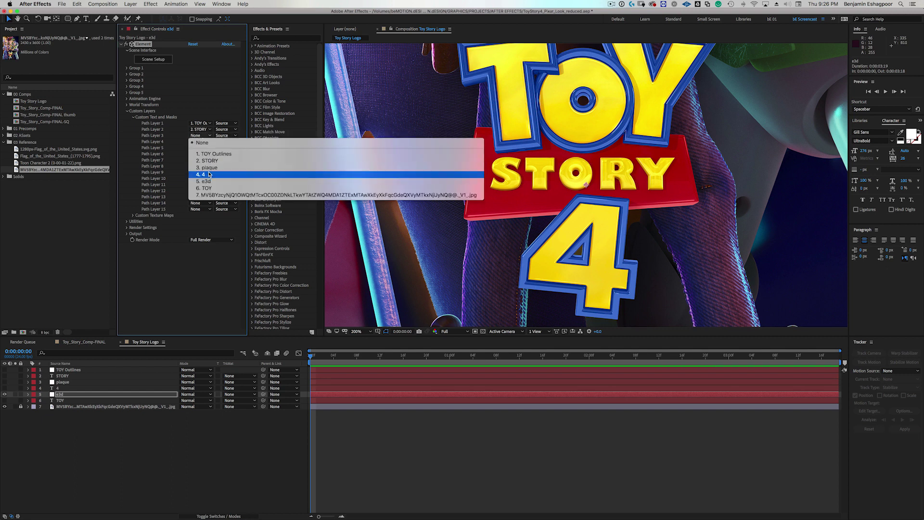
click(208, 167)
click(197, 141)
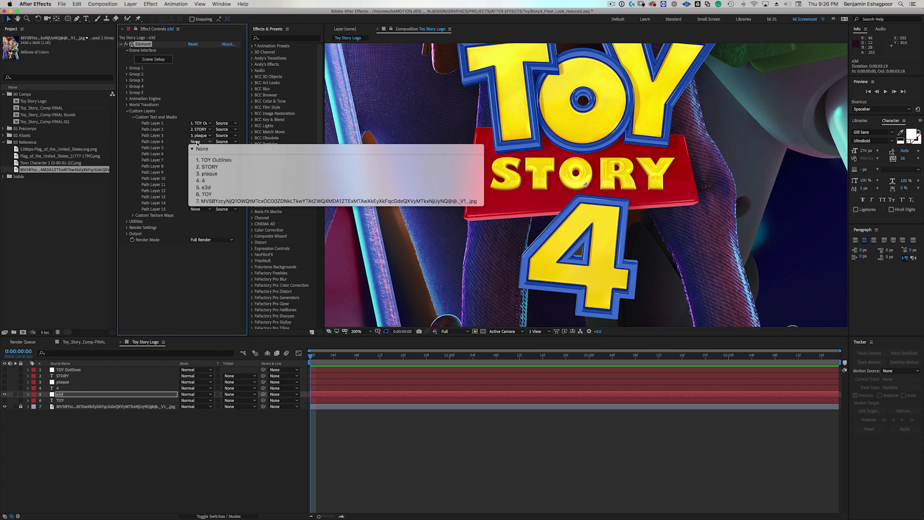
click(204, 181)
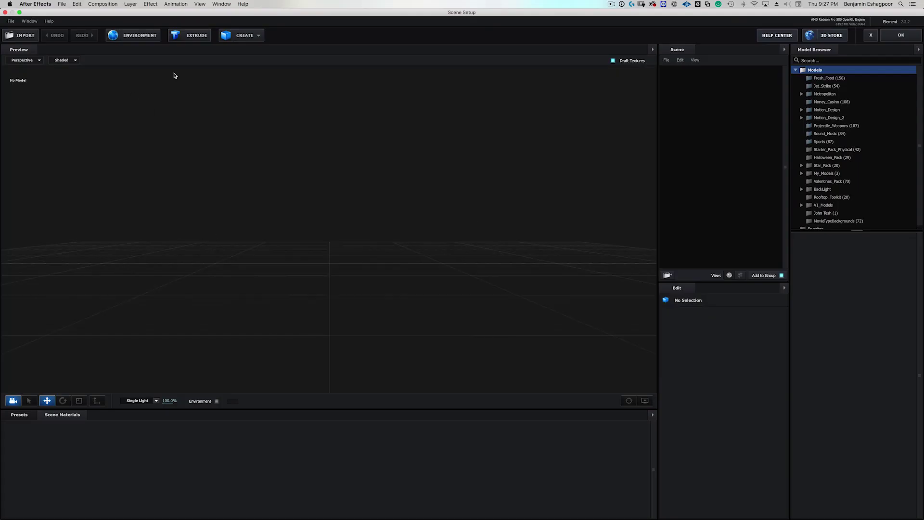
Add four extrusion models to the Element scene and check the first model's custom path options.
click(188, 38)
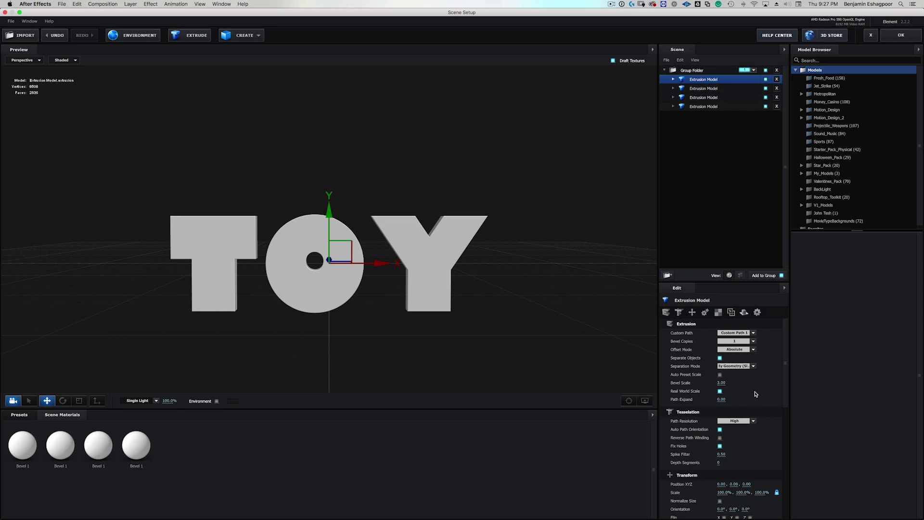
click(750, 332)
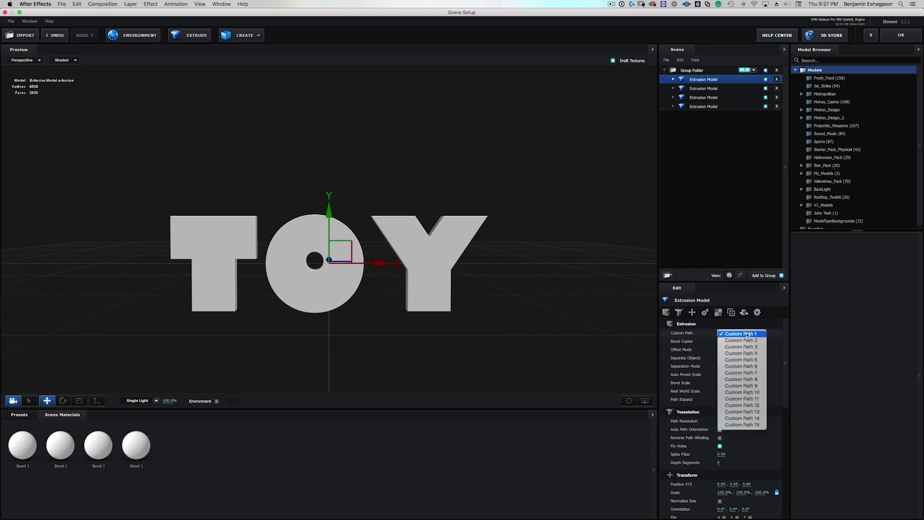
click(775, 351)
click(742, 333)
click(770, 345)
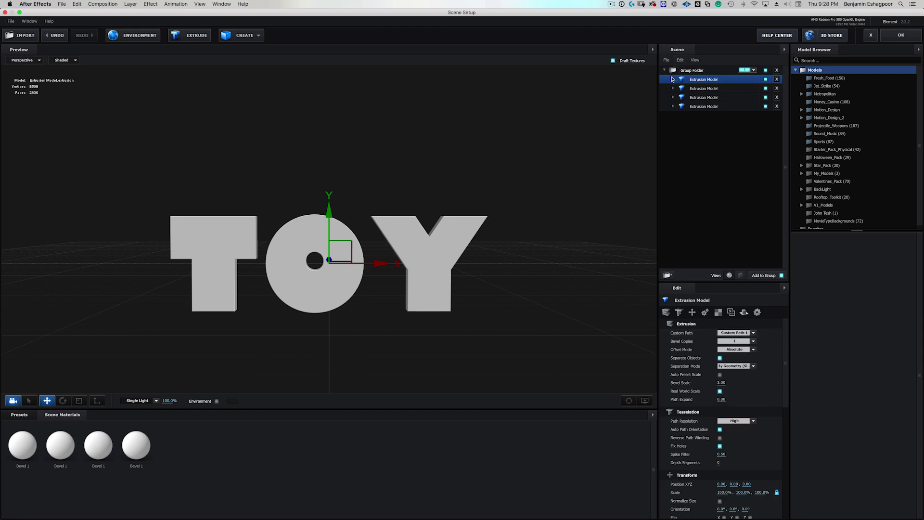
Rename the first extrusion model TOY and the second one Story.
double_click(706, 80)
text(TOY)
key(Return)
double_click(714, 90)
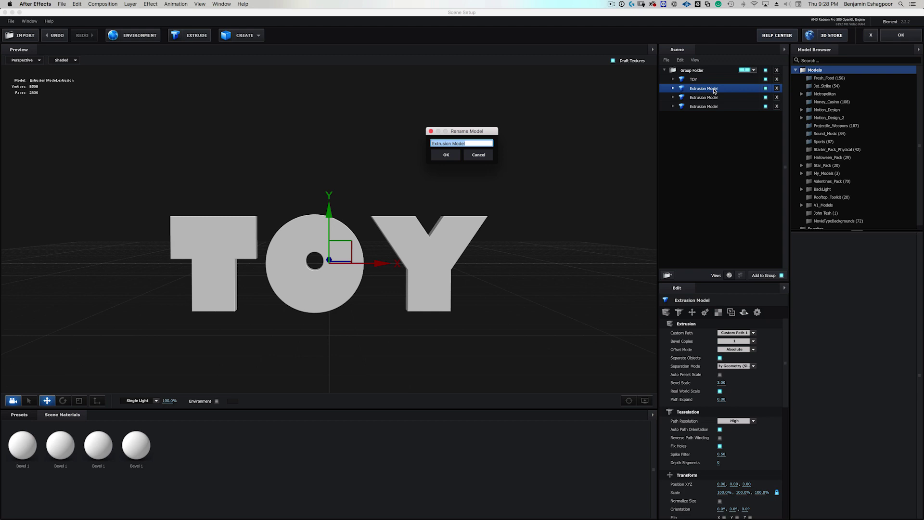
text(Story)
key(Return)
Rename the third extrusion model BG/Plate and the fourth one 4.
right_click(711, 98)
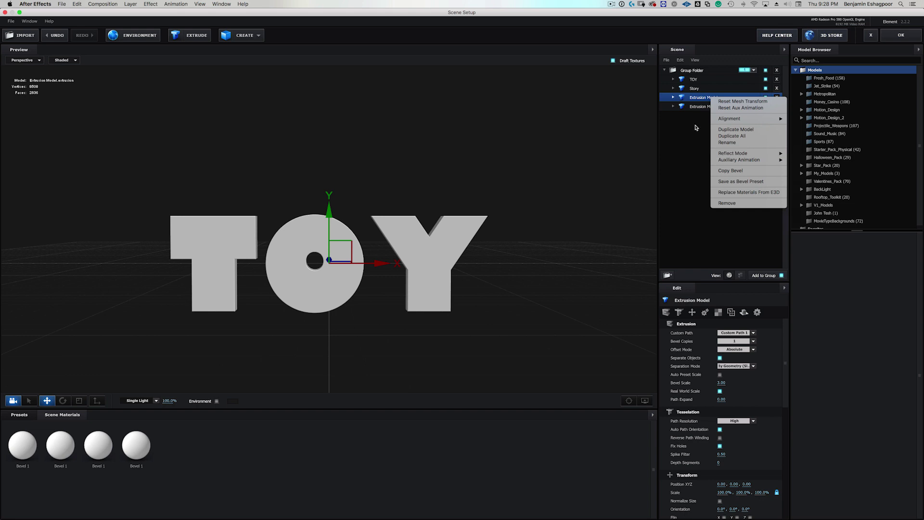
click(728, 142)
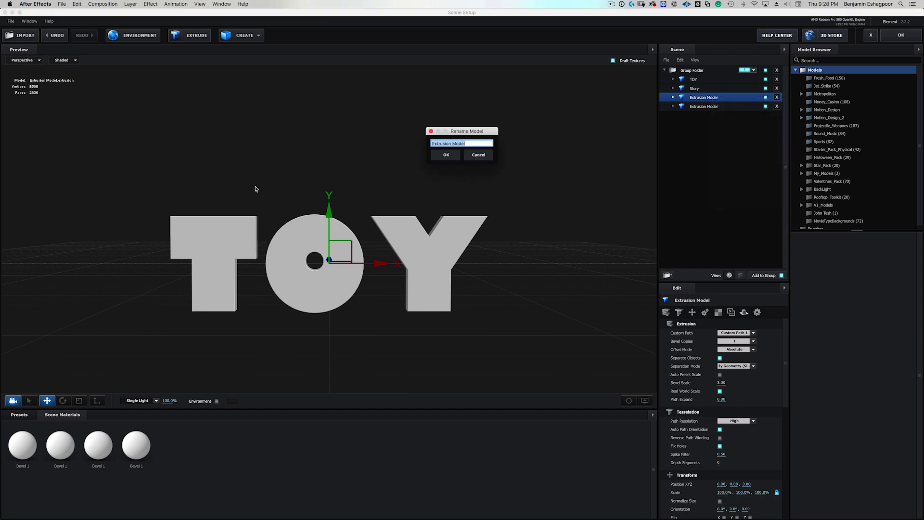
text(BG/Plate)
key(Return)
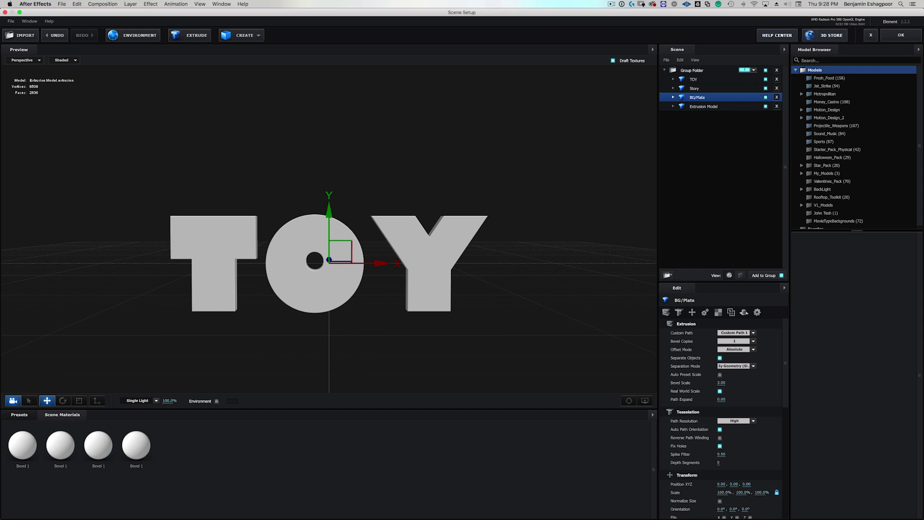
double_click(696, 107)
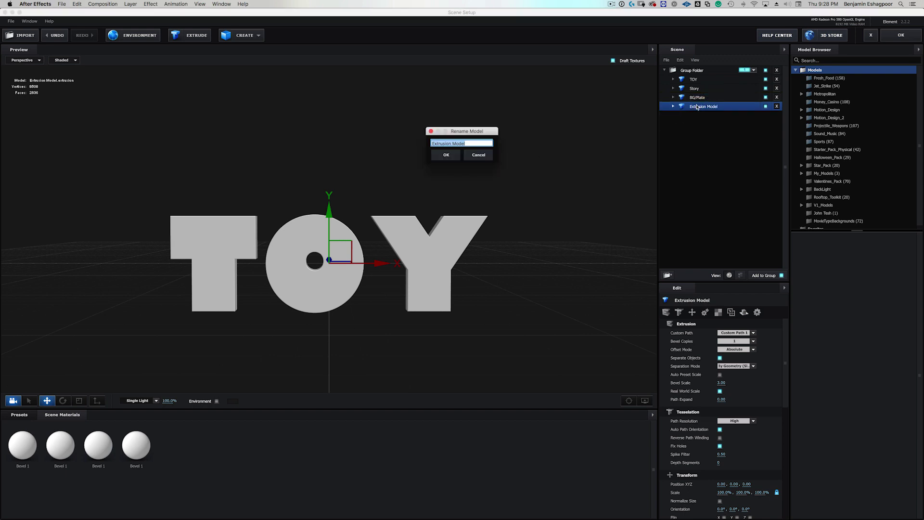
text(4)
key(Return)
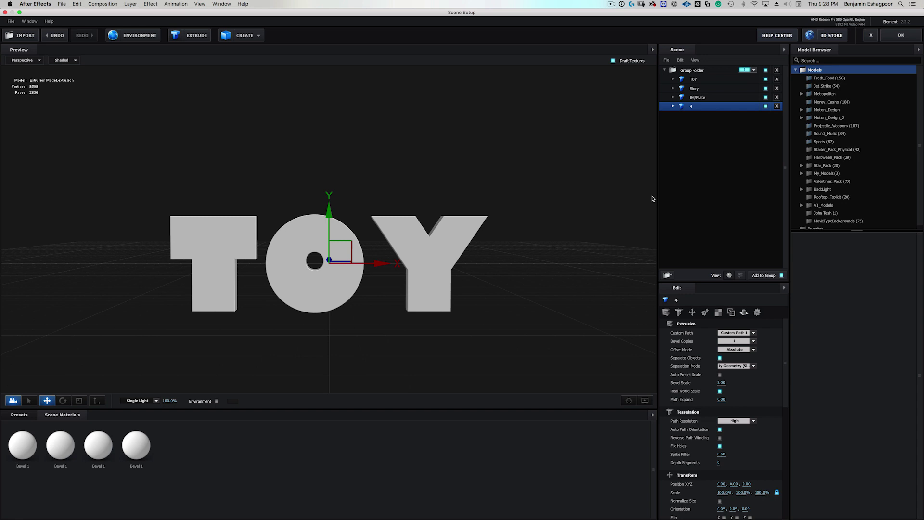
Set the custom path of the Story extrusion model to Custom Path 2.
click(696, 81)
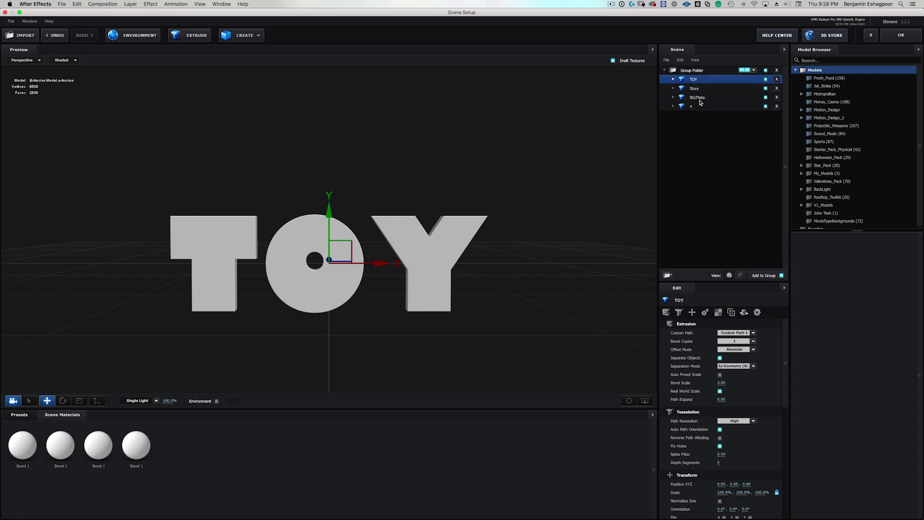
click(694, 89)
click(734, 333)
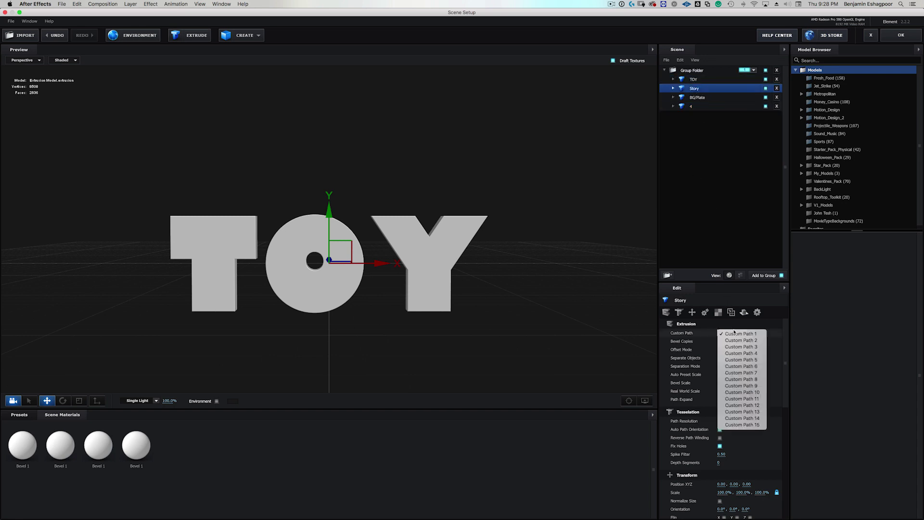
key(Return)
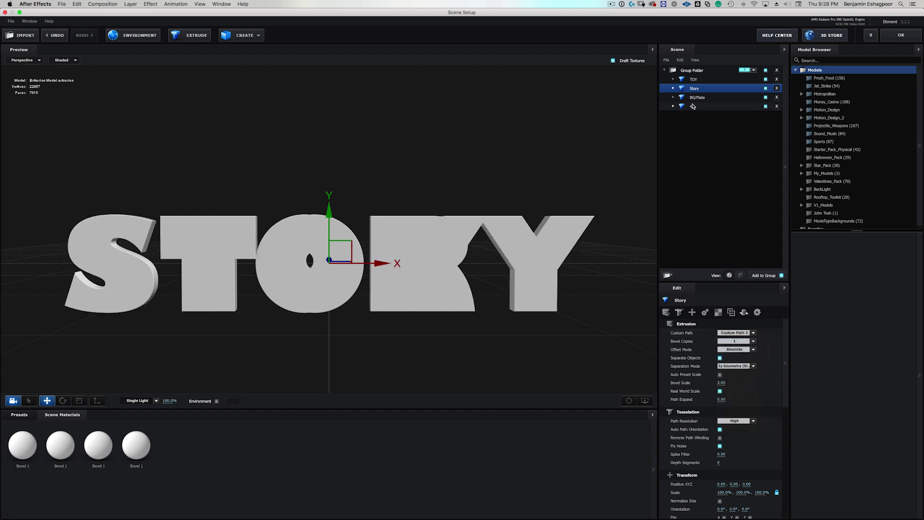
Set the BG/Plate model to Custom Path 3 and the 4 model to Custom Path 4.
click(702, 97)
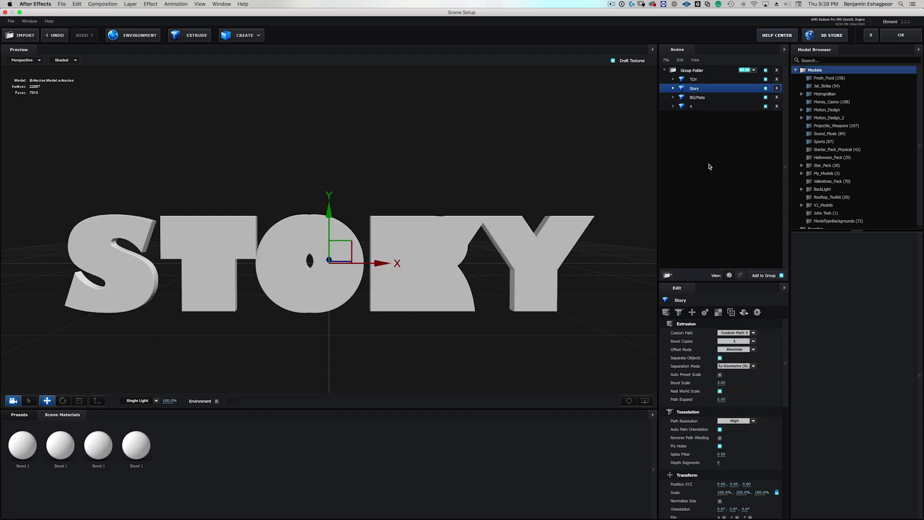
click(734, 333)
click(756, 347)
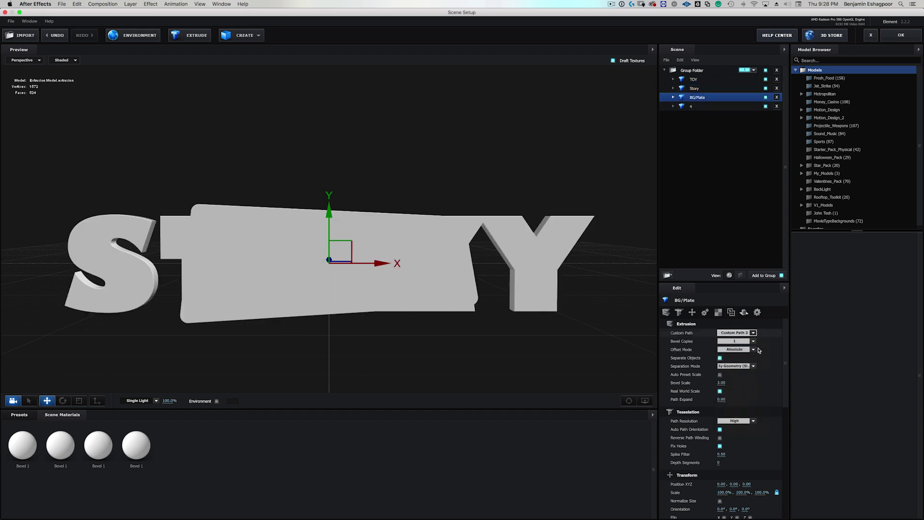
click(705, 107)
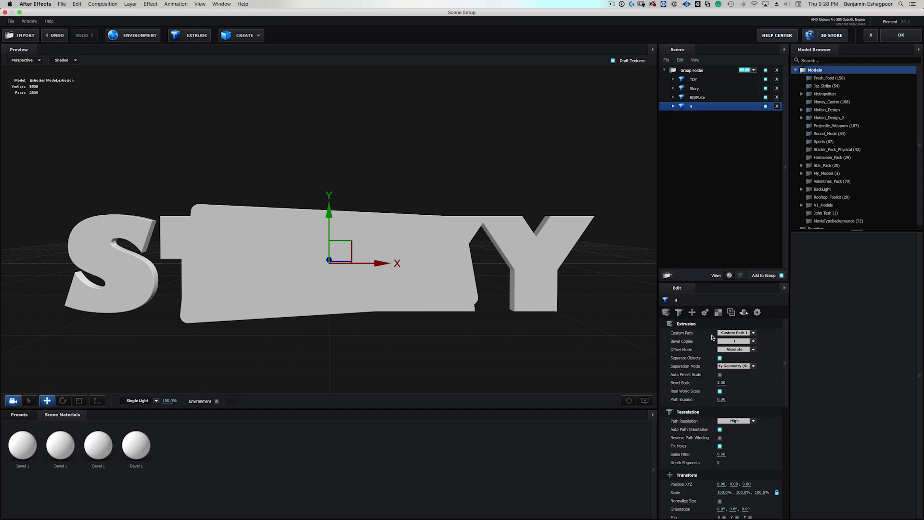
click(751, 333)
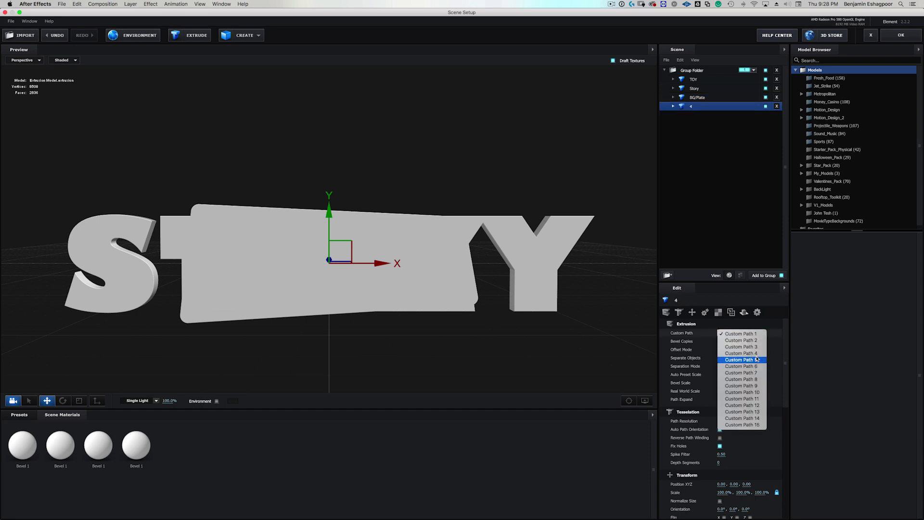
click(753, 353)
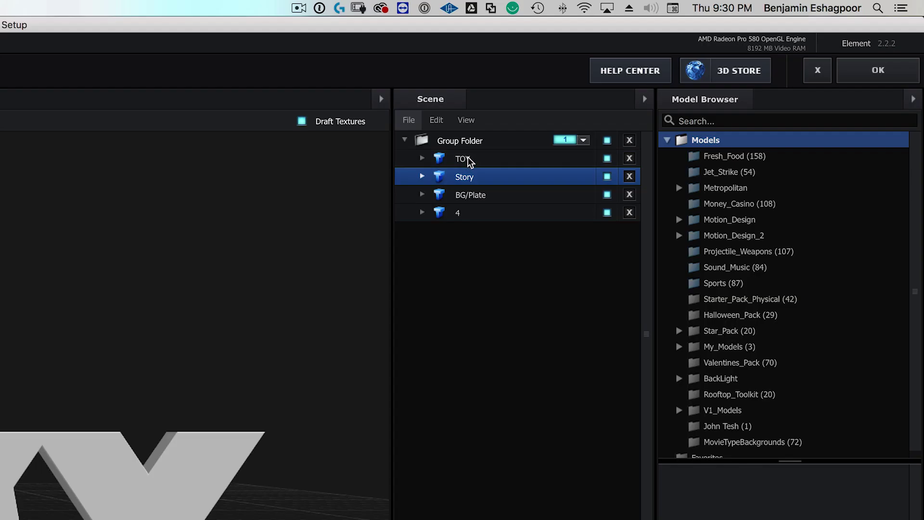
Check the TOY, Story, BG/Plate and 4 models separately by toggling their visibility, leaving all four enabled.
click(468, 162)
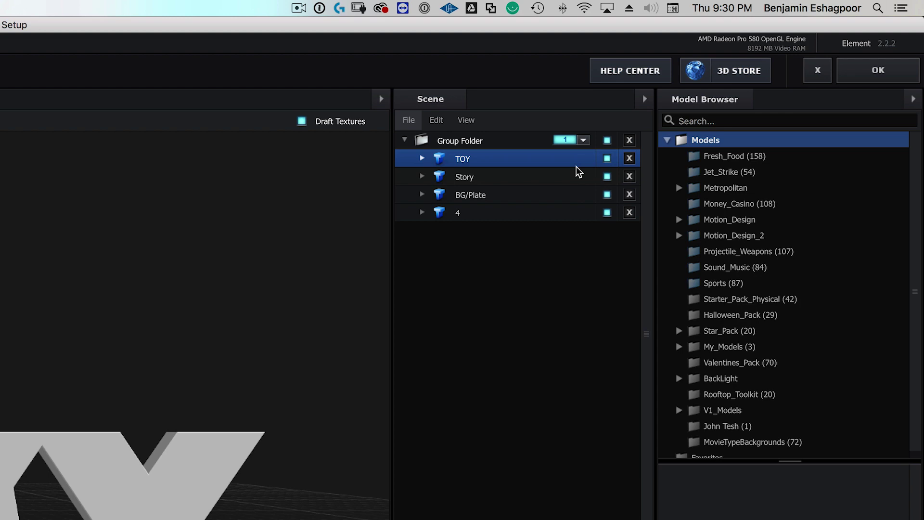
click(608, 160)
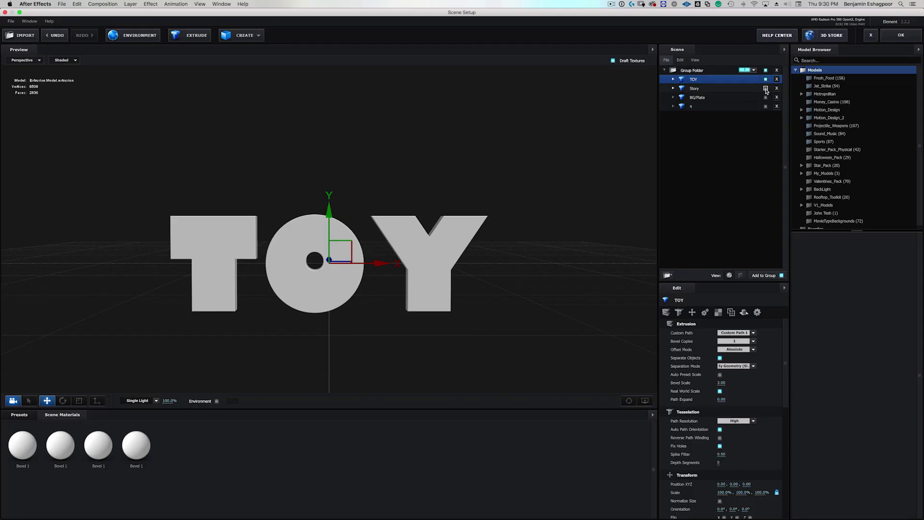
click(607, 176)
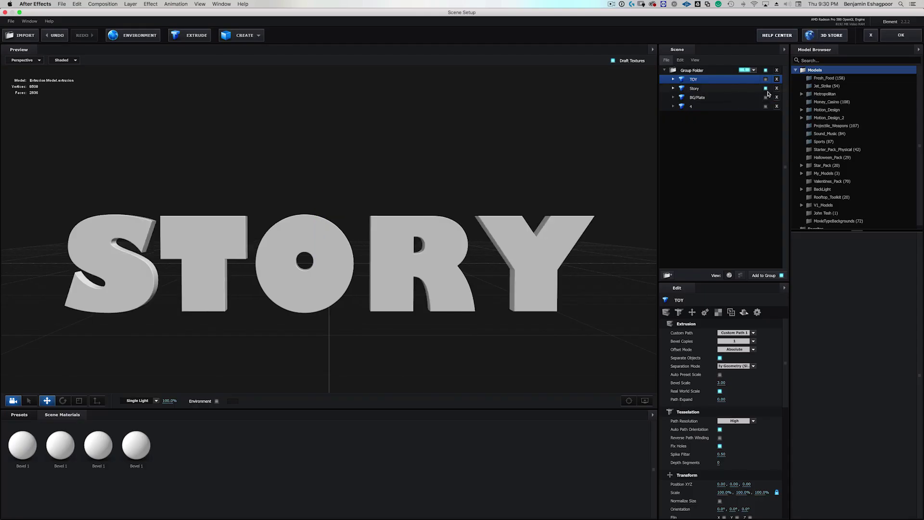
click(765, 97)
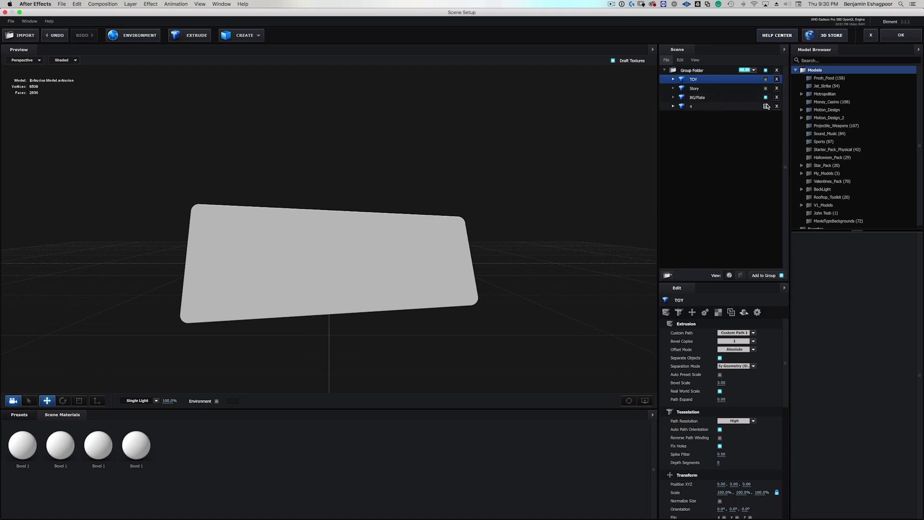
click(766, 107)
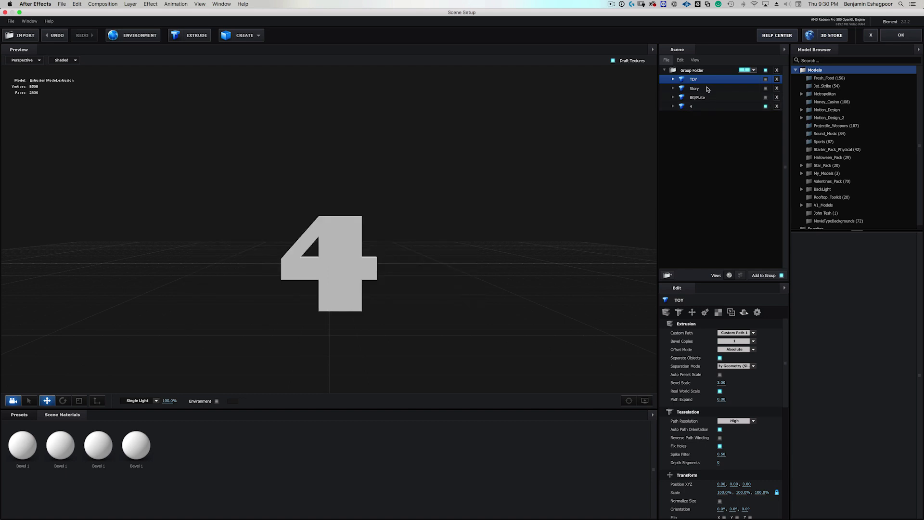
click(766, 79)
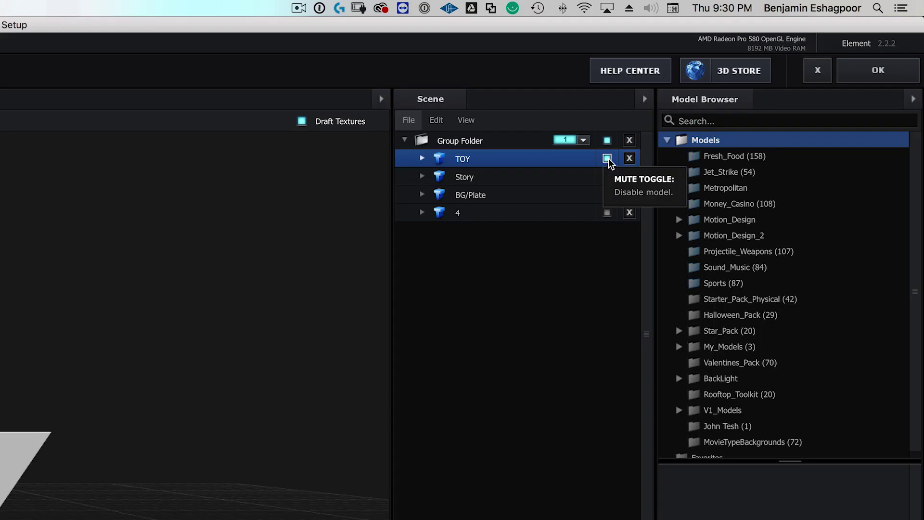
click(765, 88)
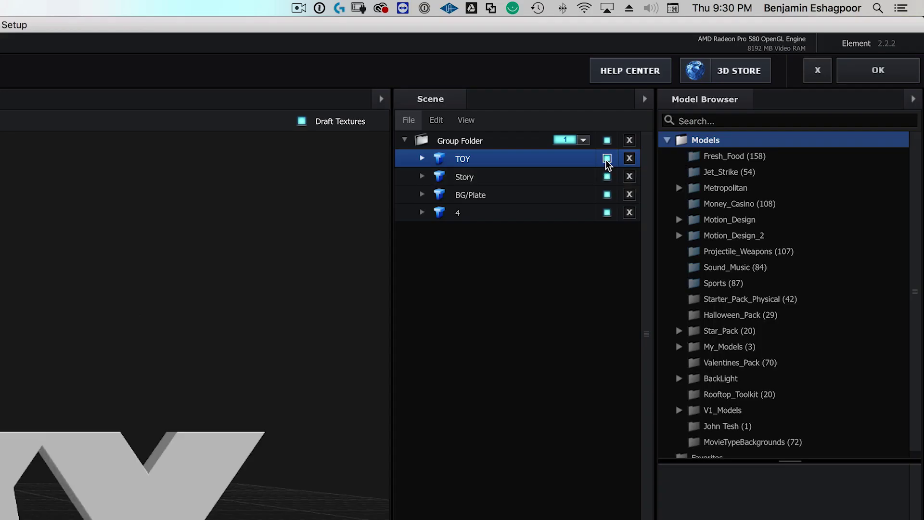
click(607, 158)
click(607, 157)
click(608, 196)
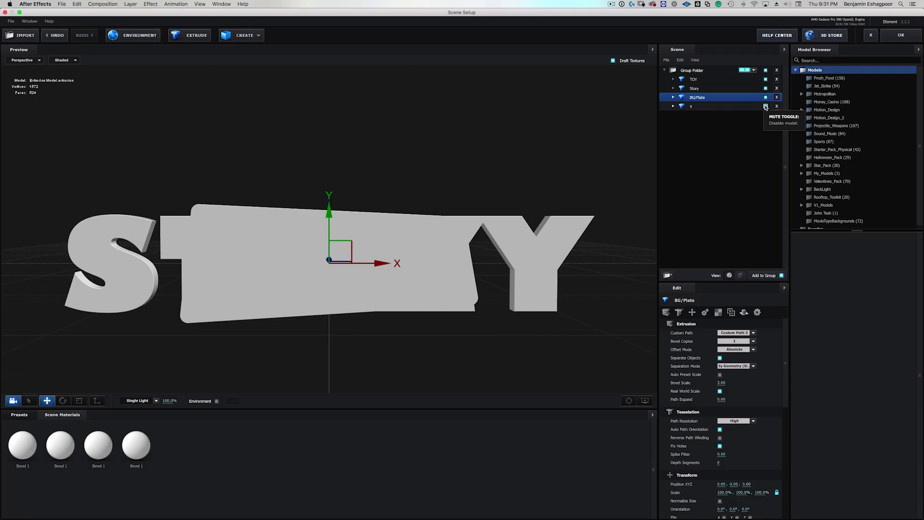
click(766, 105)
click(766, 88)
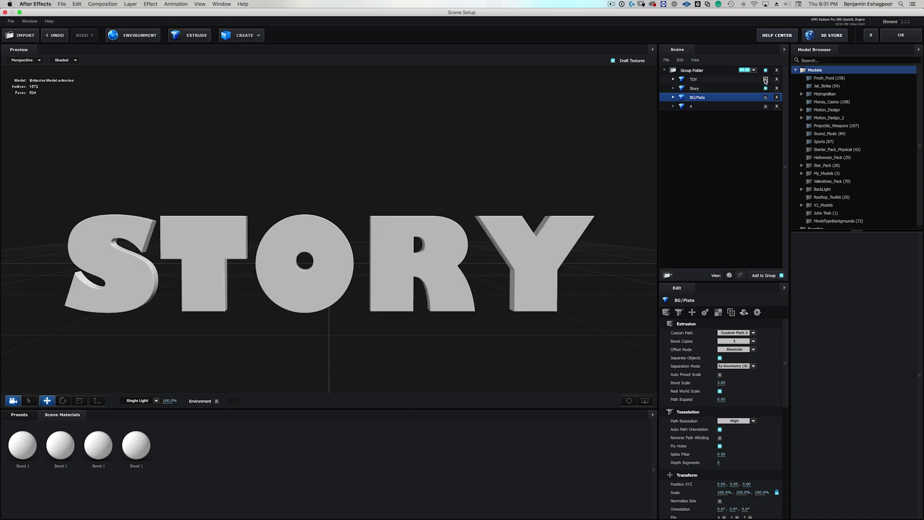
click(765, 79)
click(765, 88)
click(766, 97)
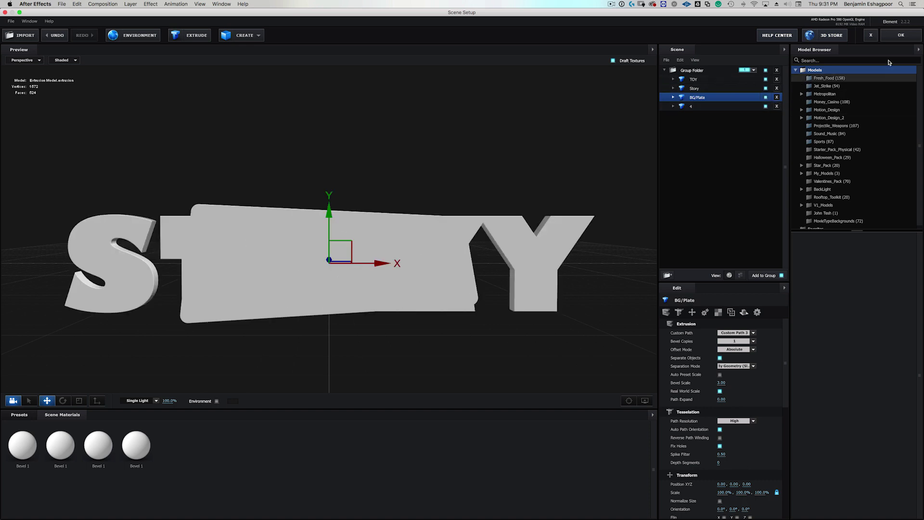
Apply the scene to the composition and look at the Group 1 settings of the Element effect.
click(901, 35)
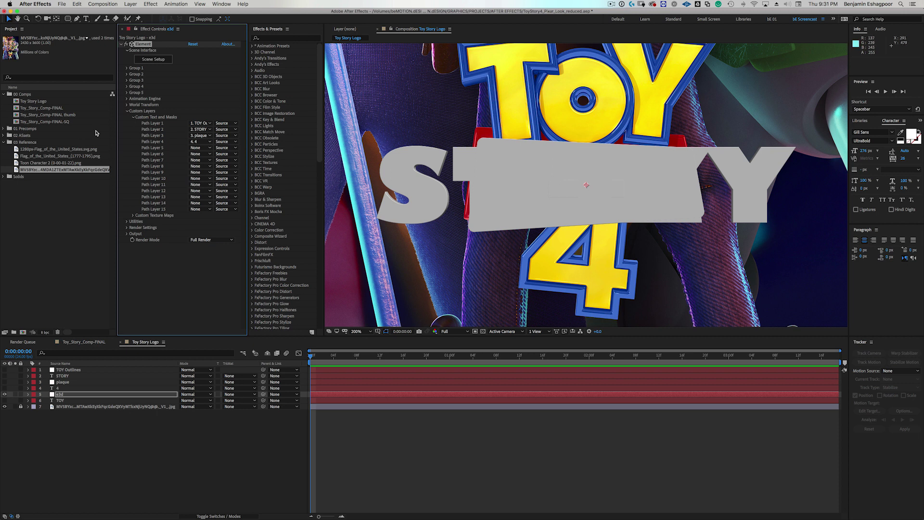
click(127, 111)
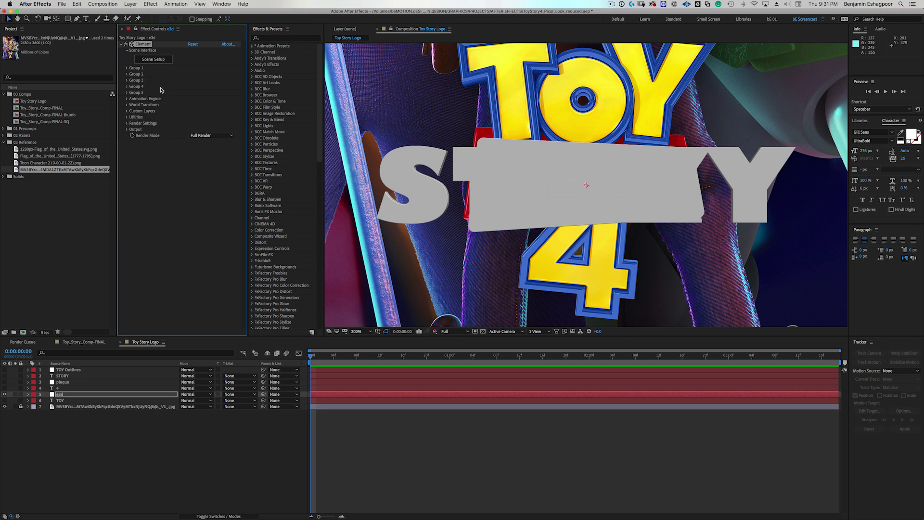
click(127, 69)
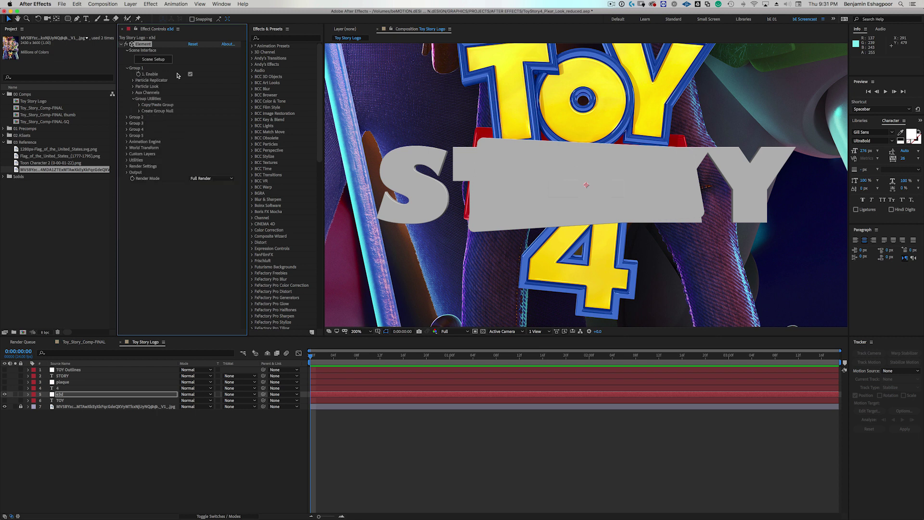
click(126, 69)
Reopen the Element scene, move all four models out of the Group Folder and delete the empty folder.
click(153, 60)
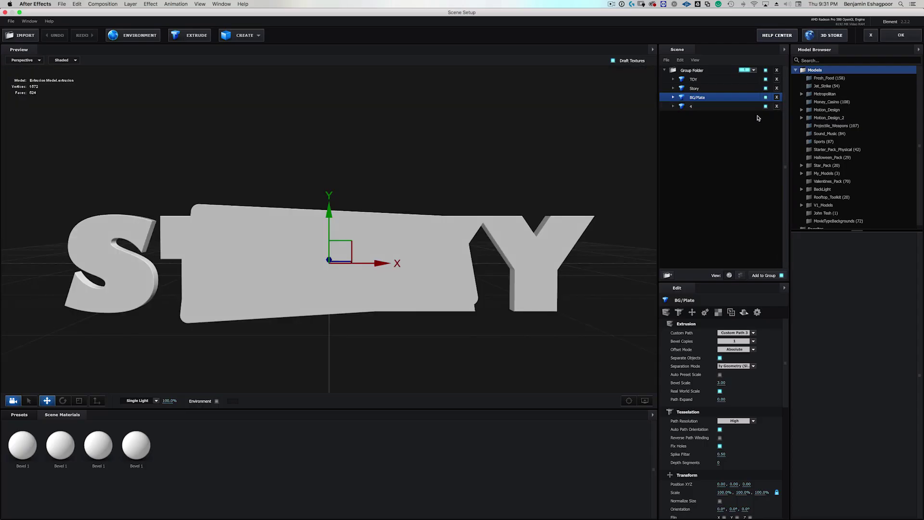
click(711, 80)
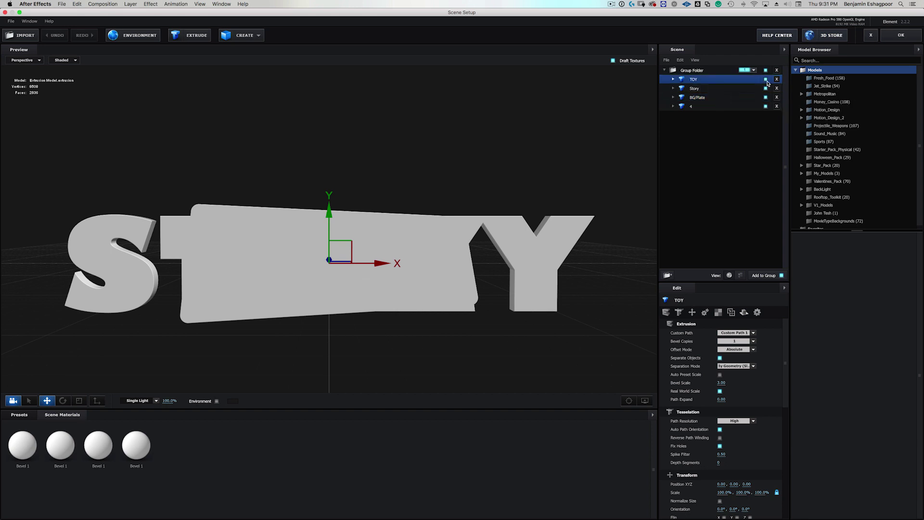
shift+click(707, 89)
shift+click(708, 98)
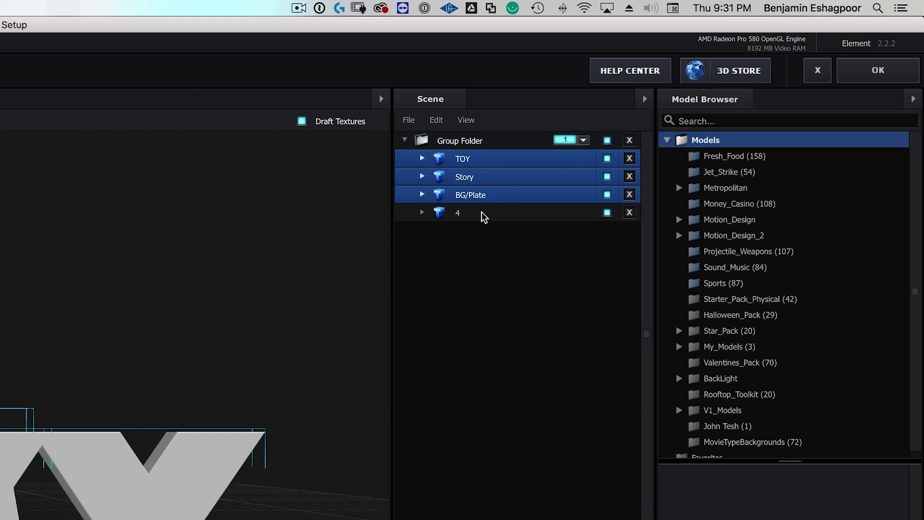
shift+click(482, 215)
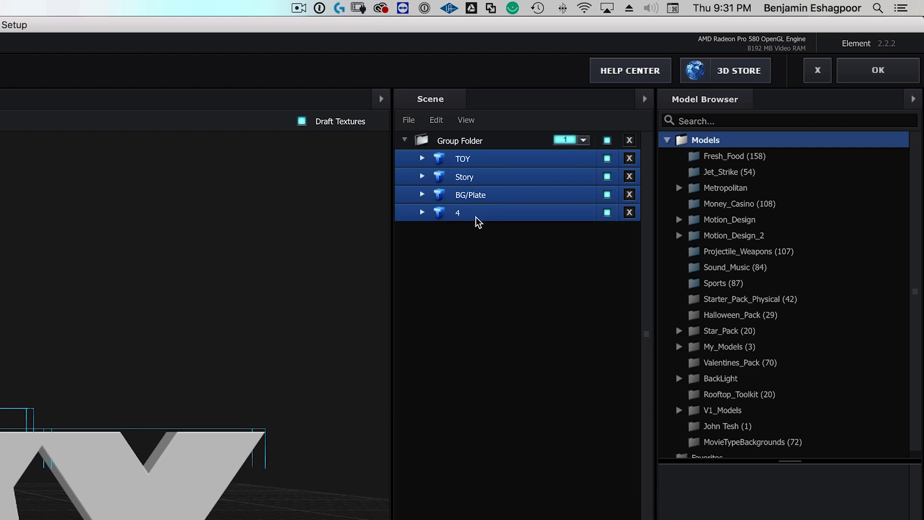
click(482, 140)
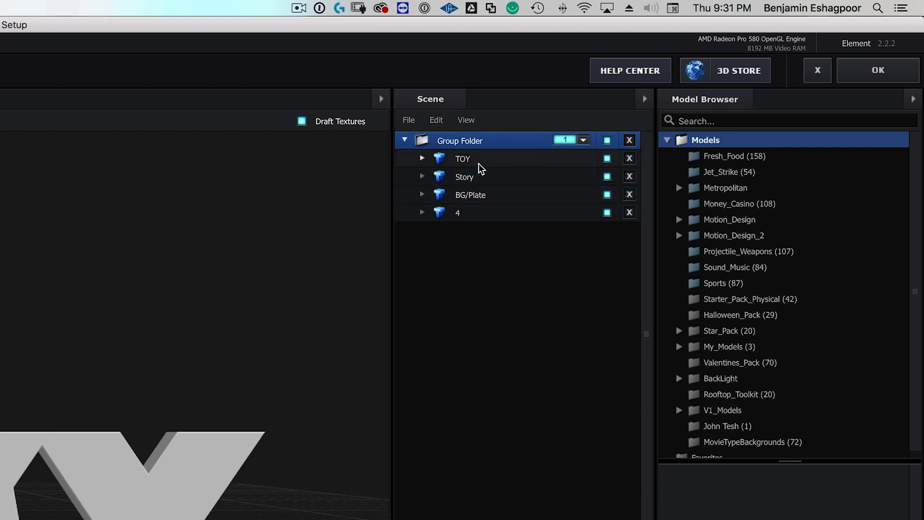
click(479, 162)
shift+click(479, 177)
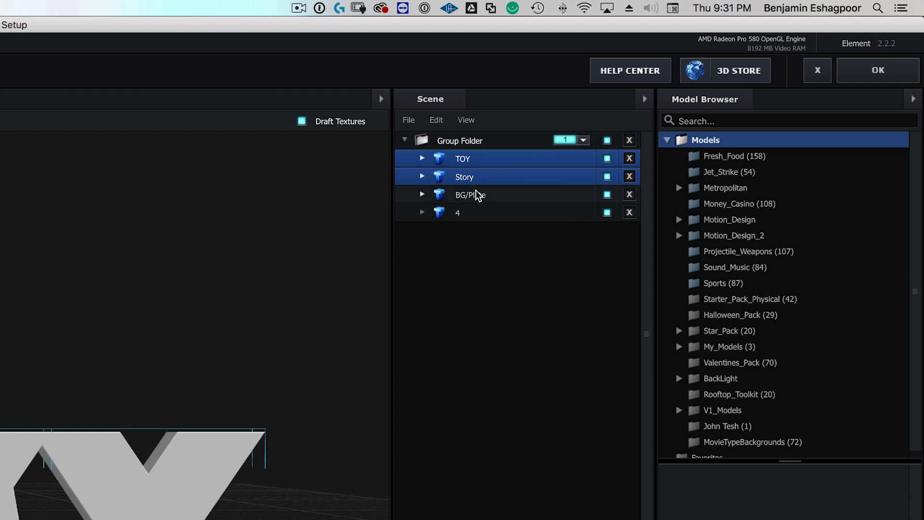
shift+click(476, 194)
shift+click(469, 213)
mouse_move(475, 214)
mouse_down()
mouse_move(474, 284)
mouse_move(481, 218)
mouse_up()
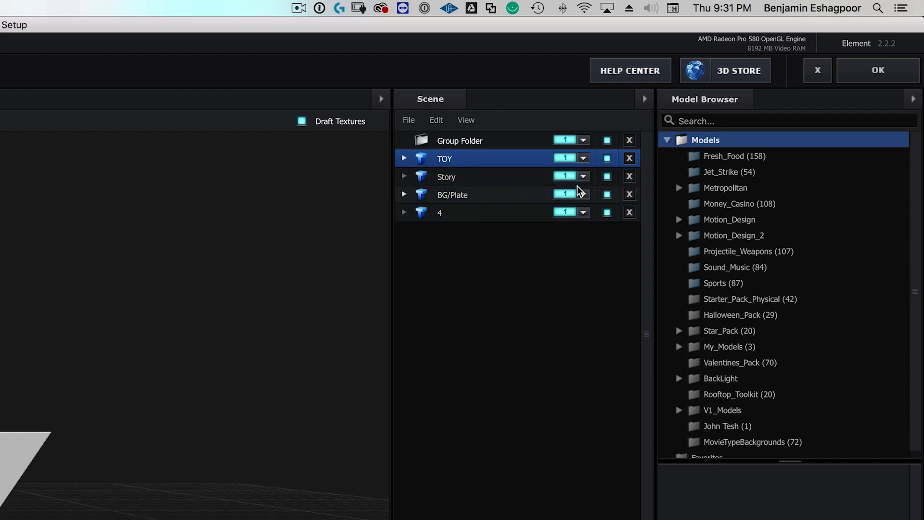
click(629, 140)
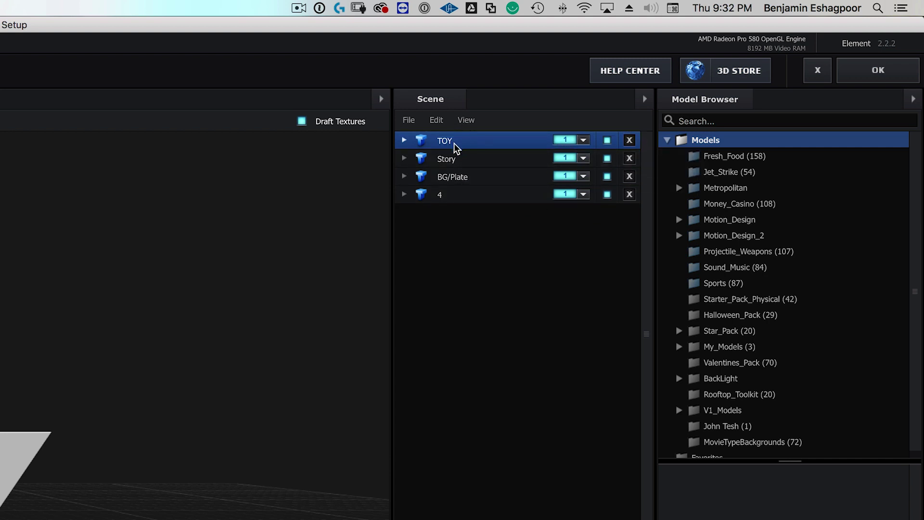
Assign the Story model to group 2 and the BG/Plate model to group 3.
click(473, 160)
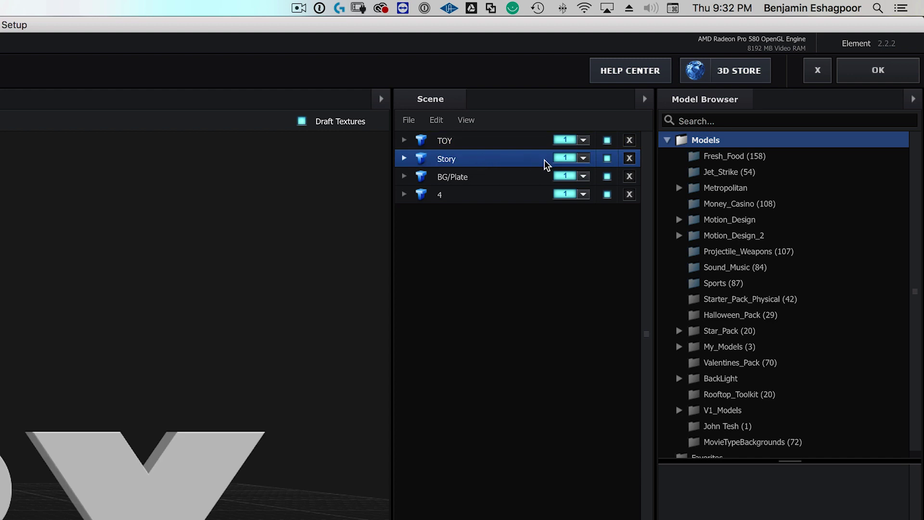
click(581, 160)
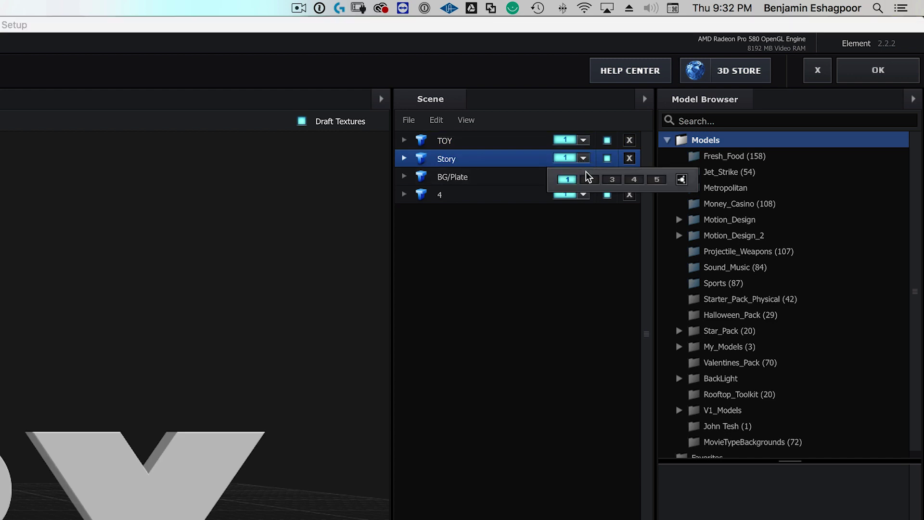
click(590, 179)
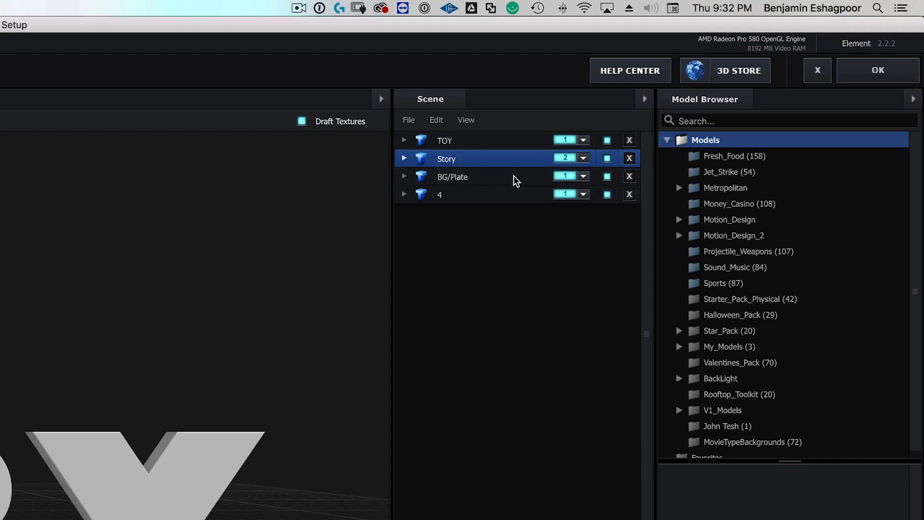
click(510, 177)
click(584, 176)
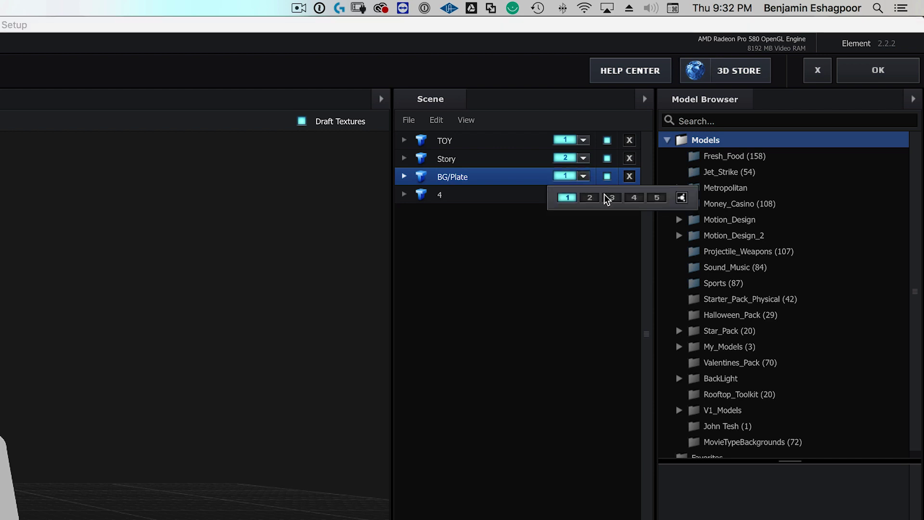
click(634, 198)
Assign the 4 model to group 4 and apply the scene to the composition.
click(511, 195)
click(579, 194)
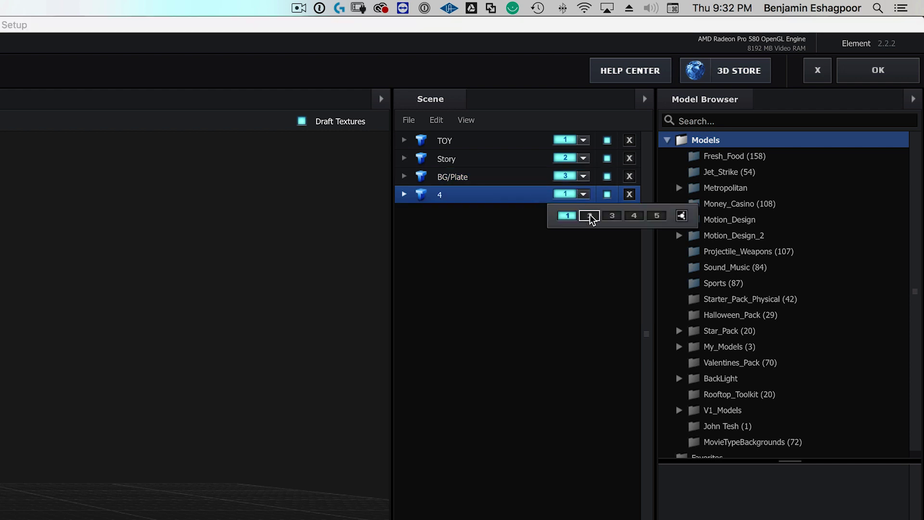
click(633, 216)
click(899, 63)
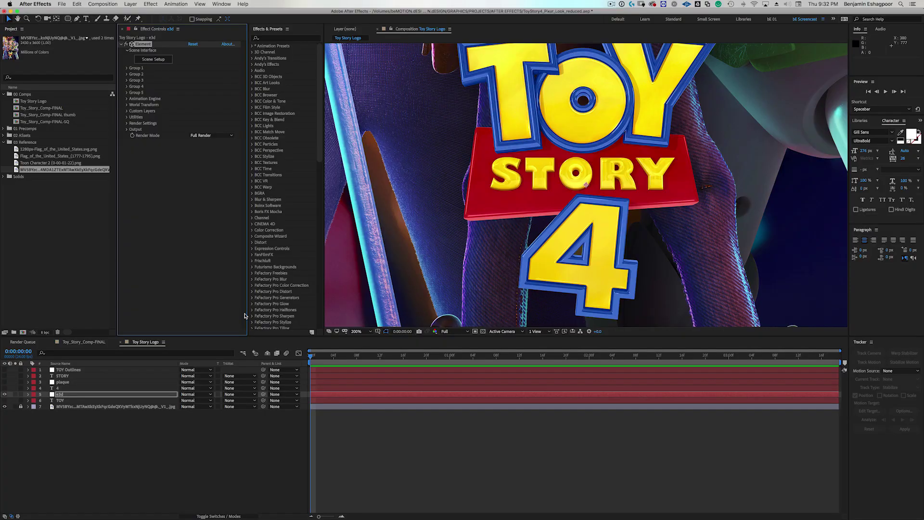
Disable Groups 1, 2 and 3 of the Element effect, leaving only the 4 model rendering.
click(125, 68)
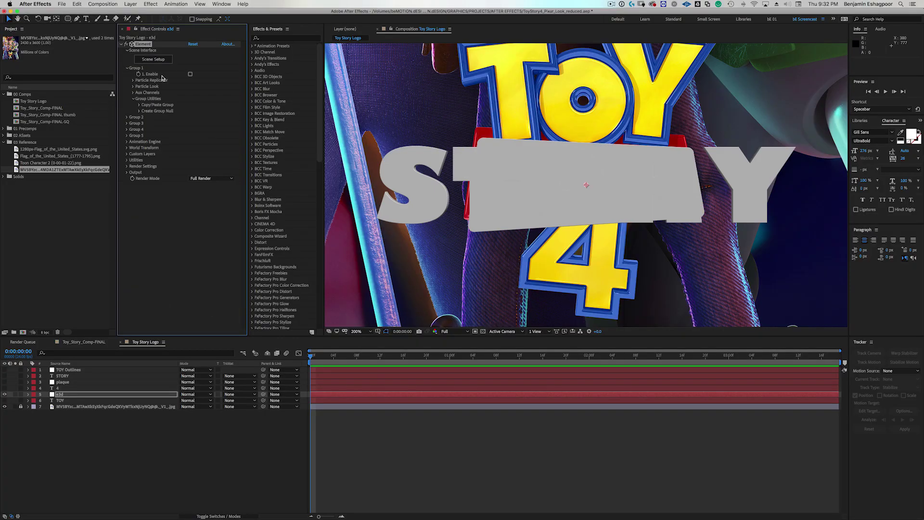
click(126, 69)
click(127, 69)
click(127, 68)
click(126, 74)
click(190, 81)
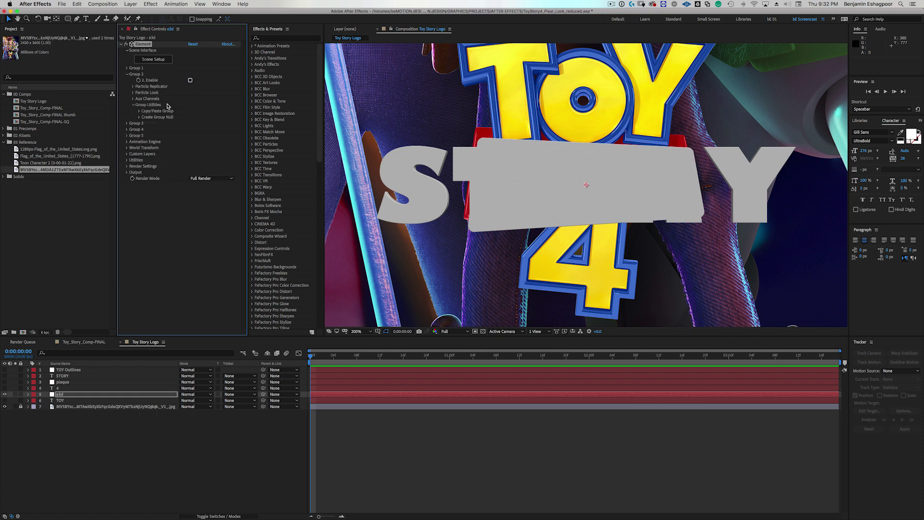
click(127, 74)
click(126, 80)
click(190, 86)
click(127, 80)
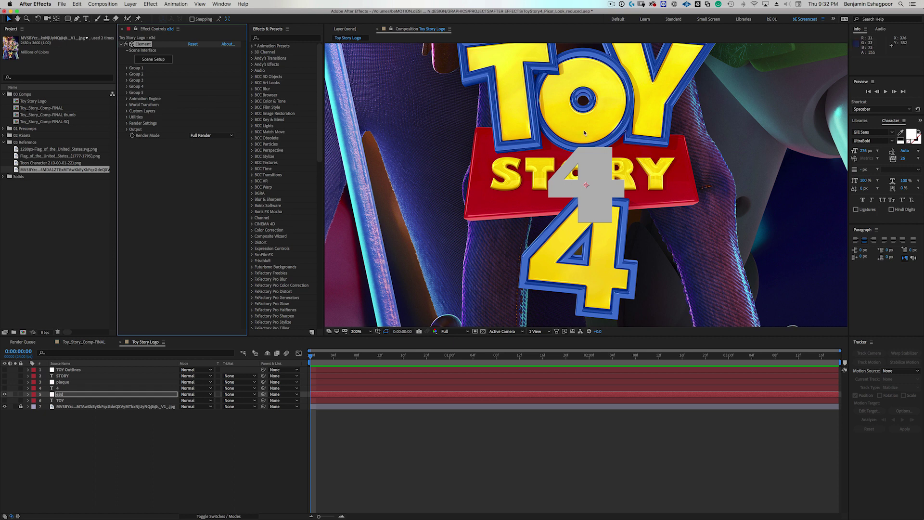
Create a group null for Group 4 and move it straight down over the reference 4, to about Y 754.
click(127, 86)
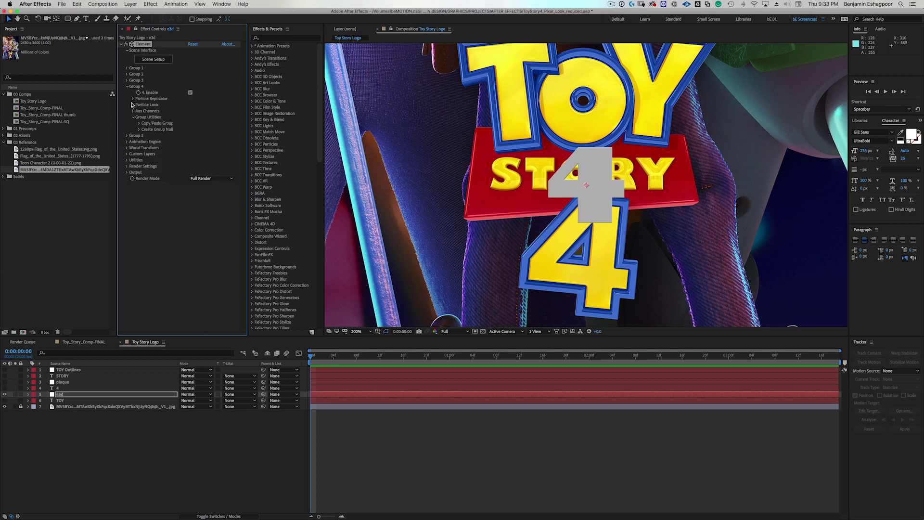
click(140, 130)
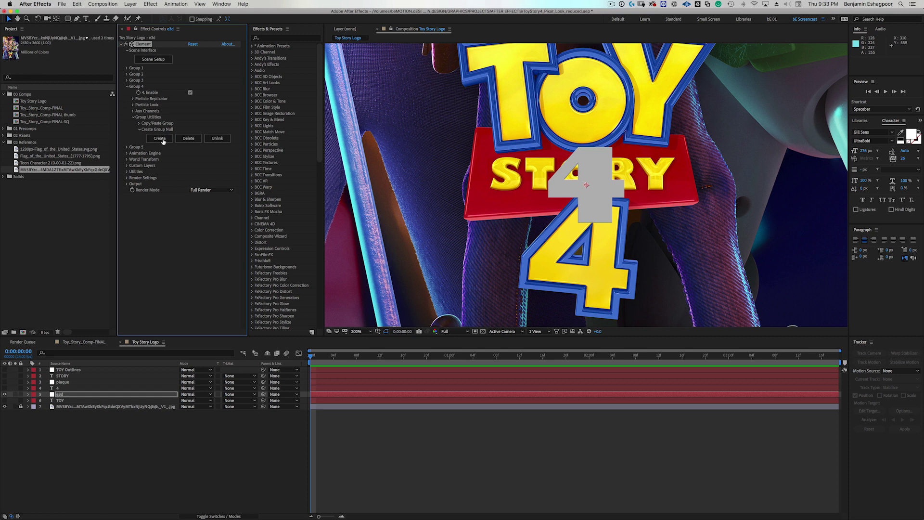
click(160, 138)
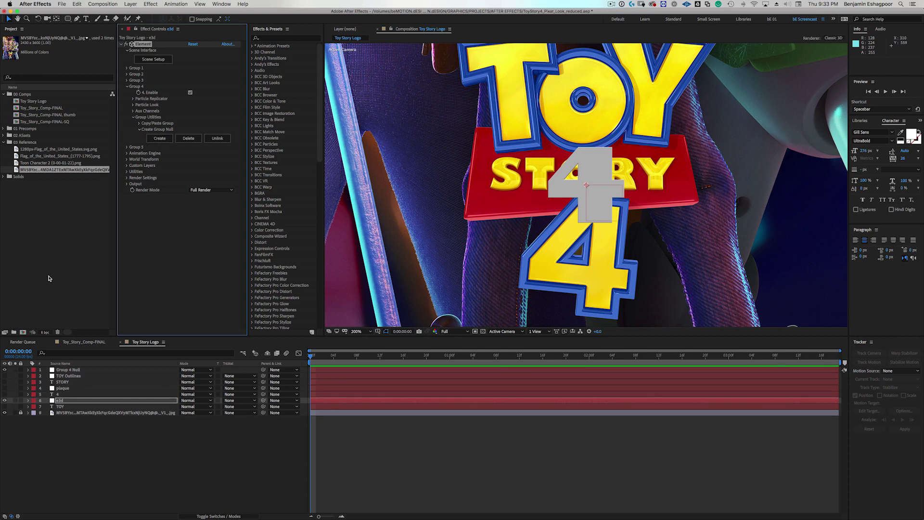
click(78, 371)
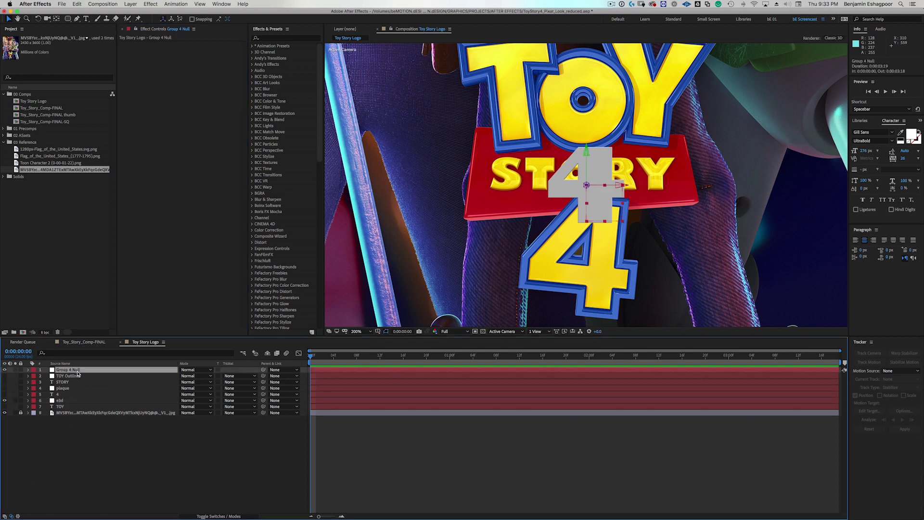
drag(591, 179, 591, 258)
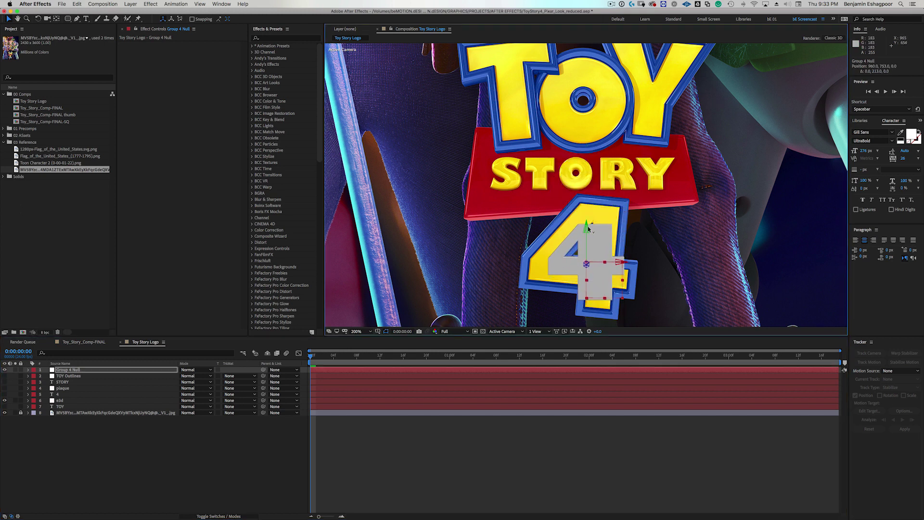
Try rotating the Group 4 null freehand about Z, and reset its Z orientation to 0.
key(w)
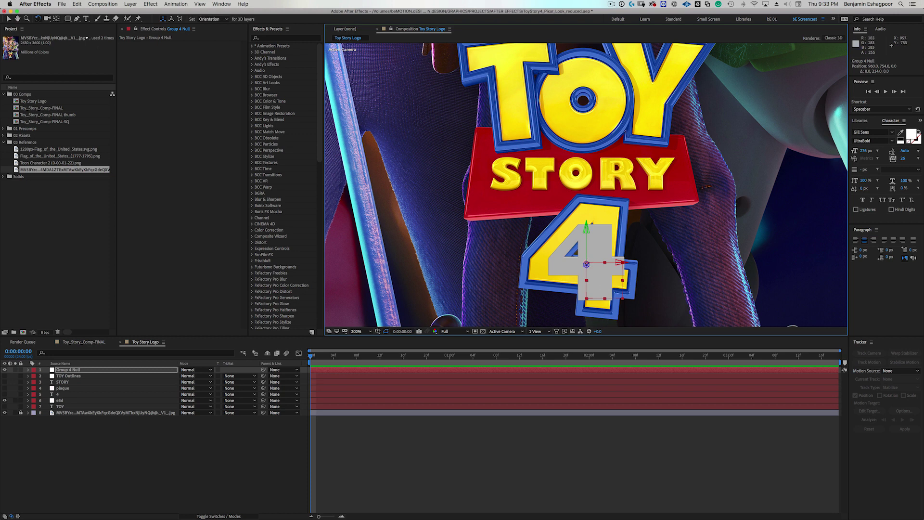
drag(583, 265, 524, 265)
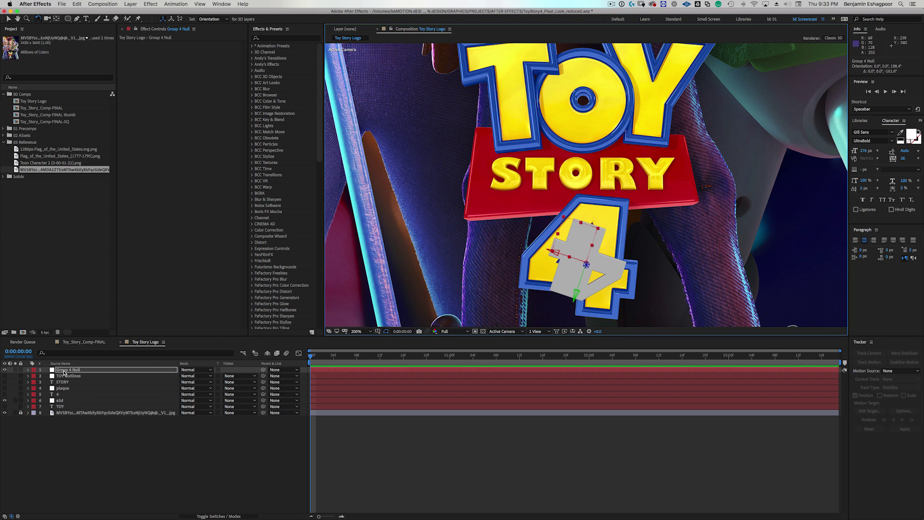
key(r)
click(201, 379)
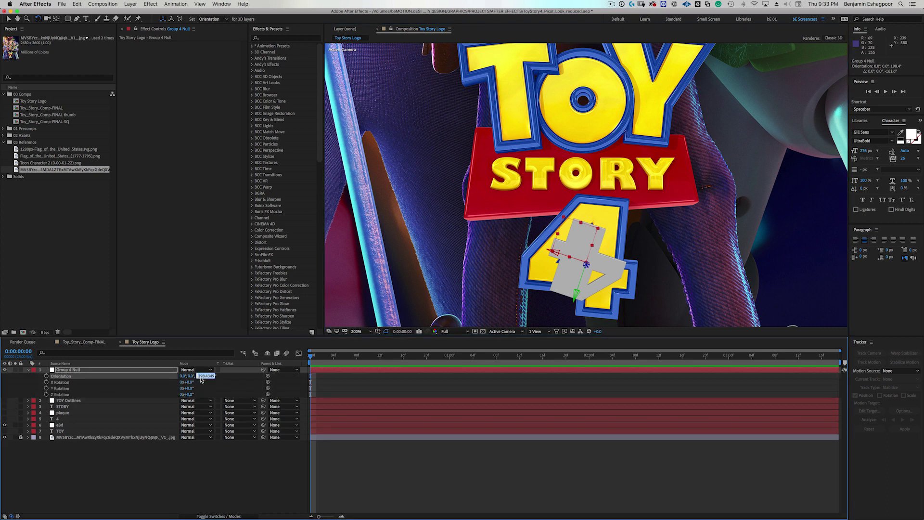
text(0)
key(Return)
Set the Group 4 null's Z Rotation to about 6° and move it to about 966, 731 over the reference 4.
drag(192, 395, 198, 394)
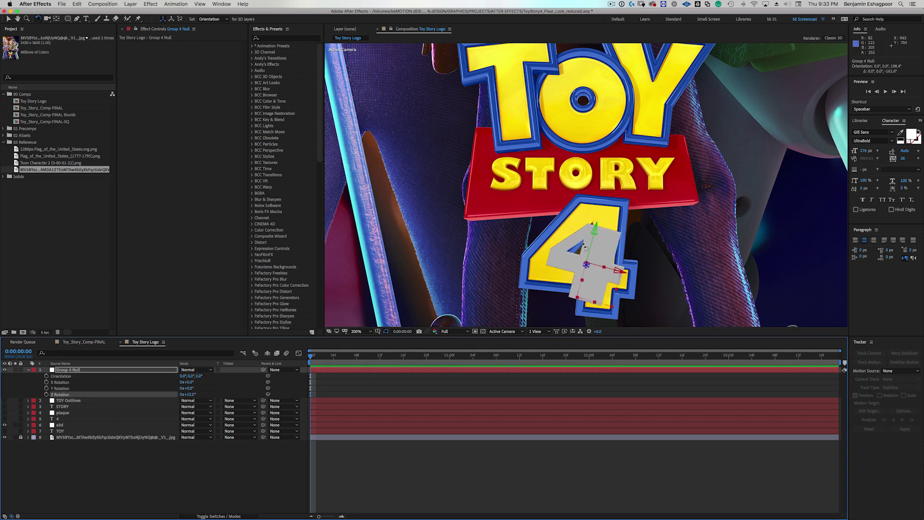
key(v)
drag(597, 234, 618, 247)
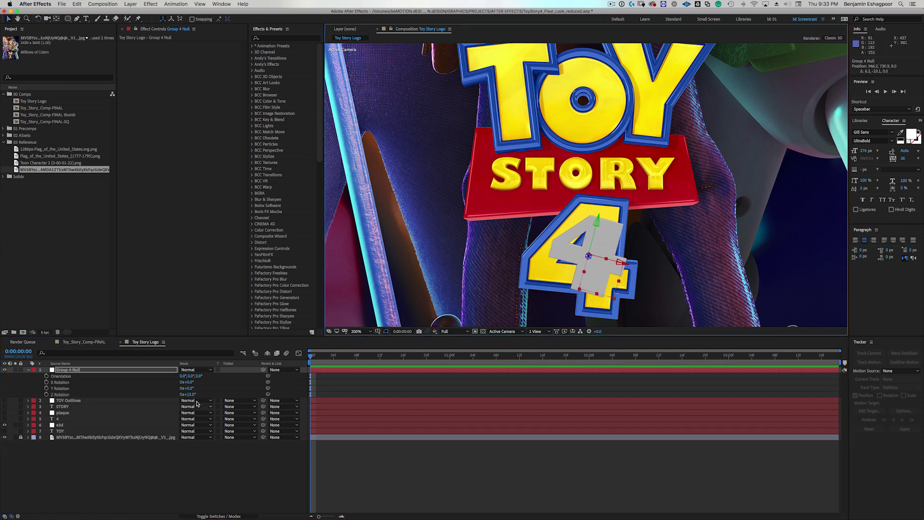
drag(191, 398, 187, 395)
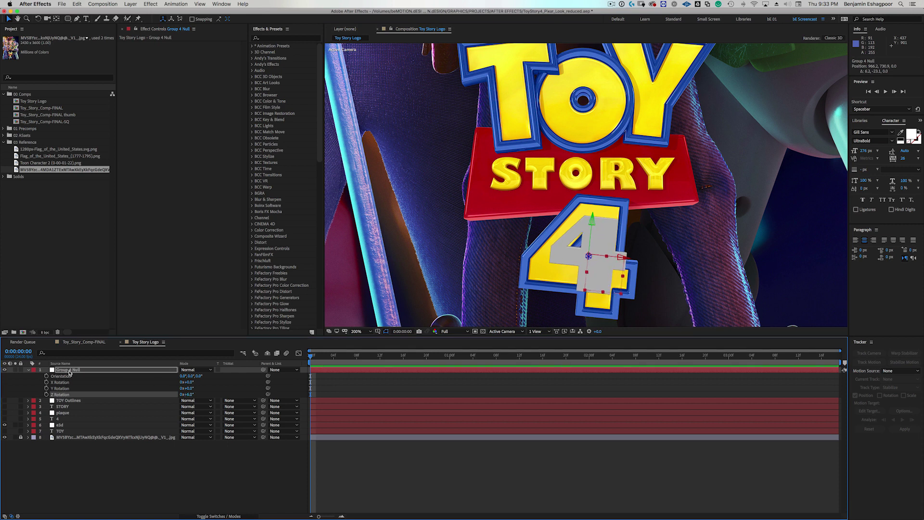
Try scaling the Group 4 null up to about 152%, and undo the scaling.
click(69, 372)
key(s)
drag(194, 376, 211, 376)
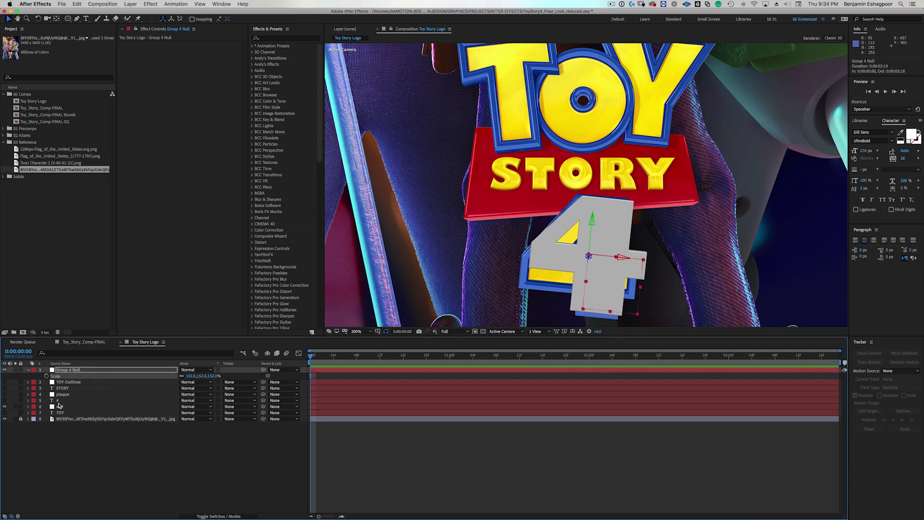
key(super+z)
Set Group 4's Particle Size to 13.20 in the e3d layer's Element effect.
click(62, 409)
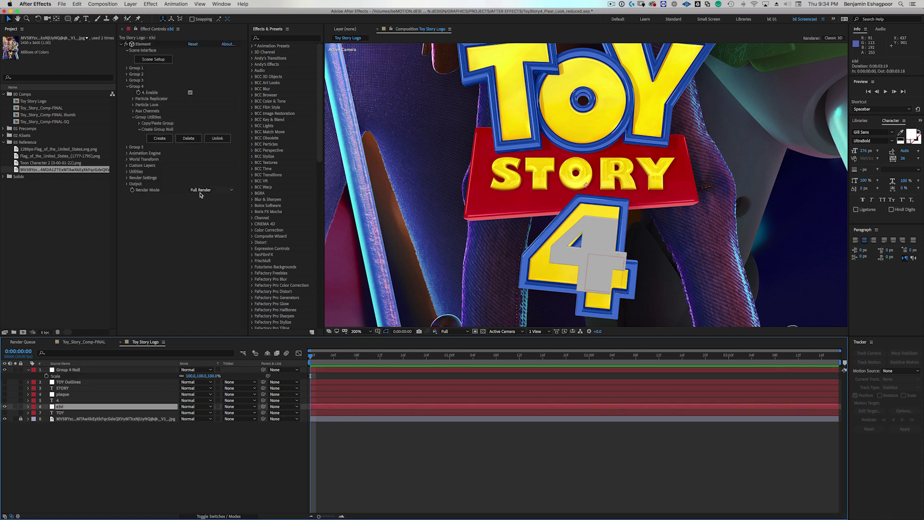
click(133, 105)
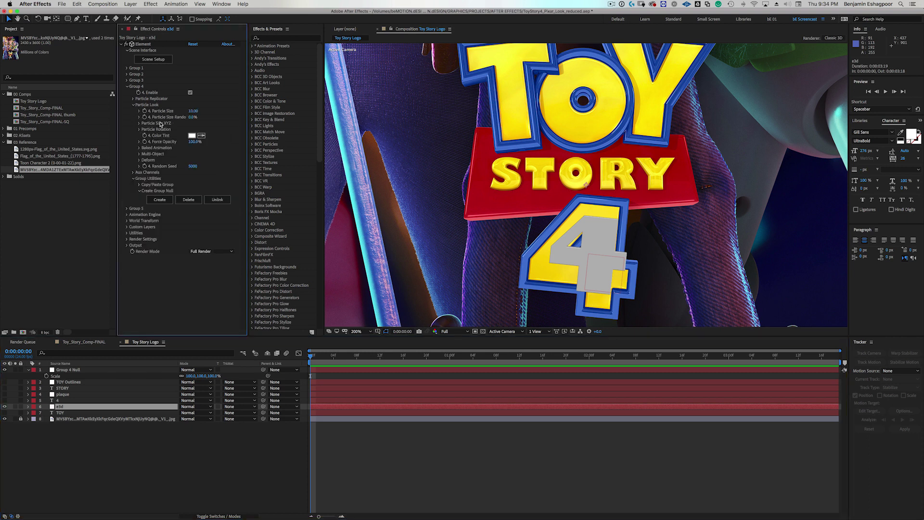
drag(193, 111, 205, 111)
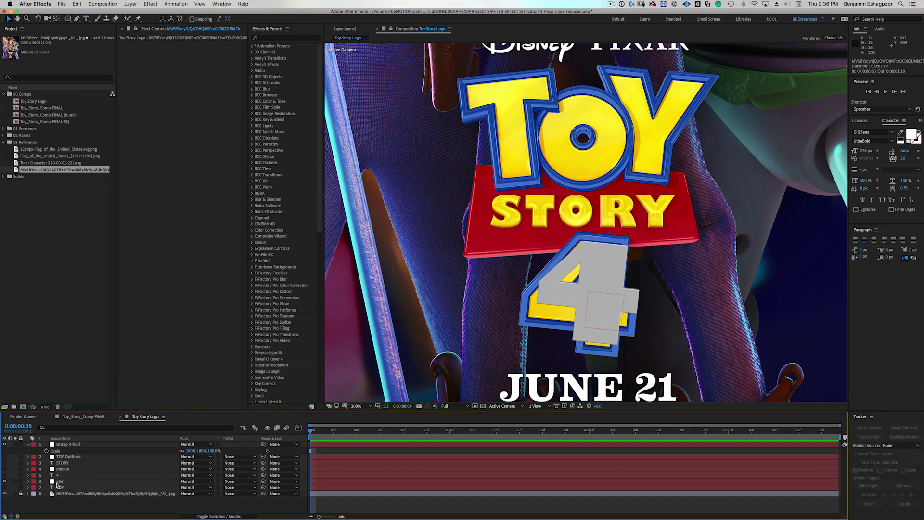
Enable Group 1 in the Element effect again and create a group null for it.
click(59, 481)
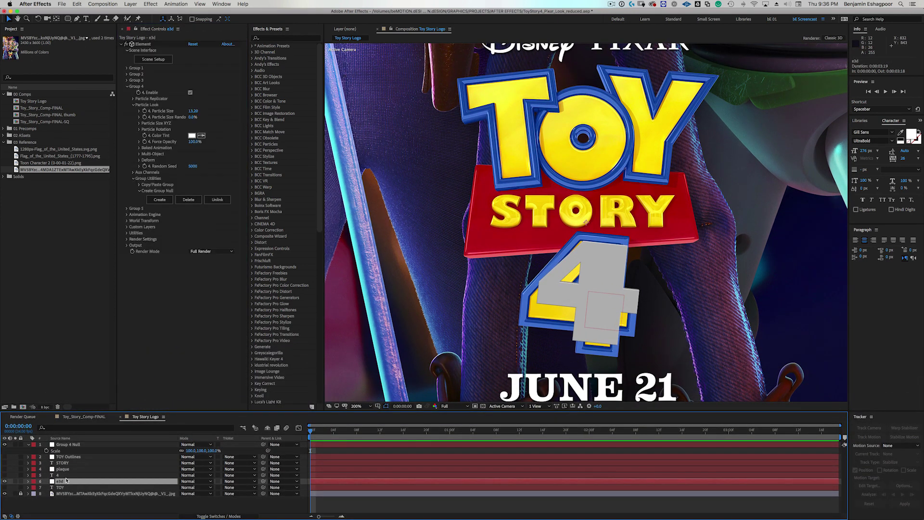
click(127, 68)
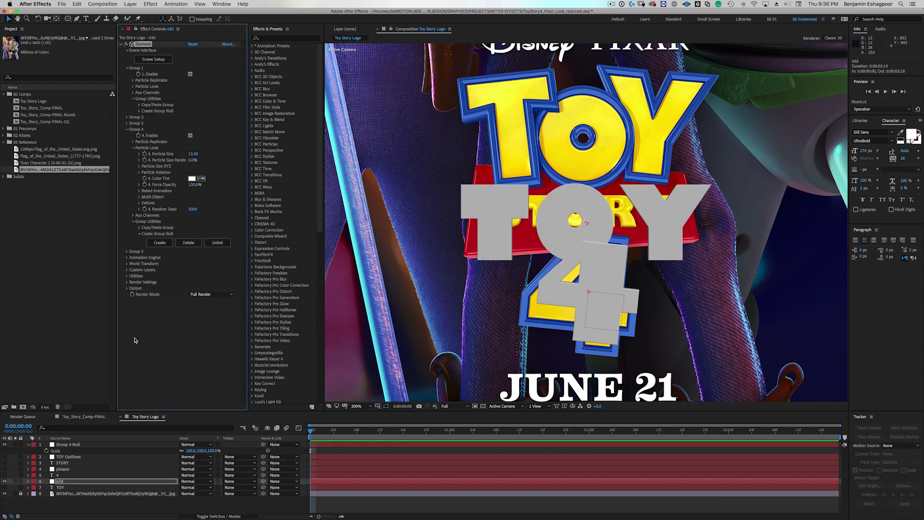
click(139, 111)
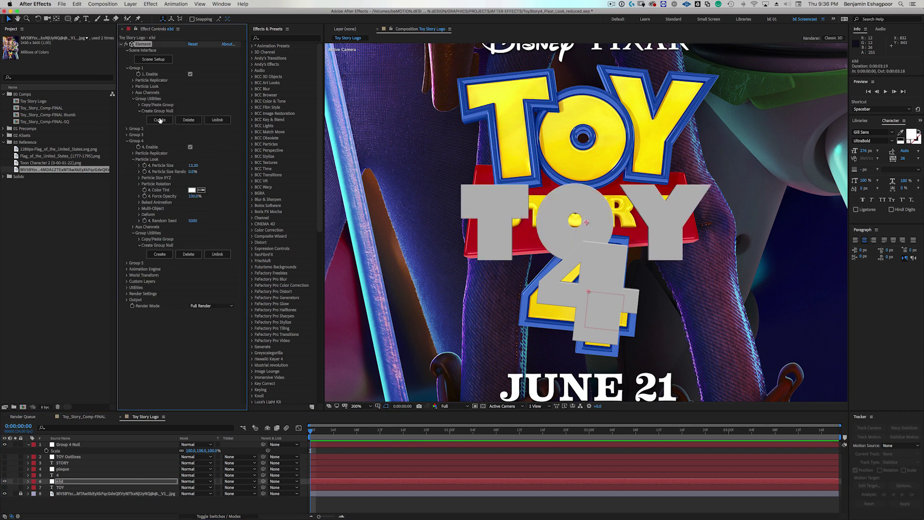
click(159, 120)
Move the Group 1 null up over the reference TOY lettering, to about 983, 308.
click(73, 444)
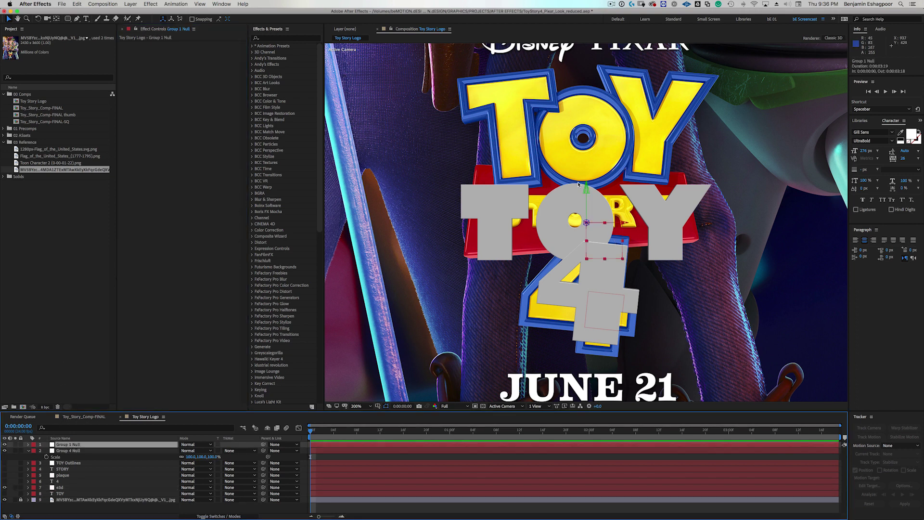
drag(586, 188, 593, 106)
drag(621, 140, 629, 141)
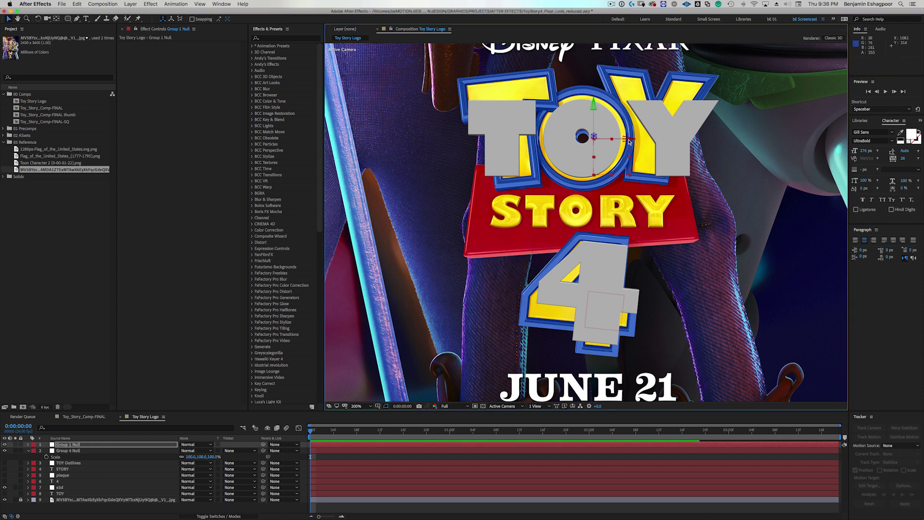
drag(628, 141, 630, 141)
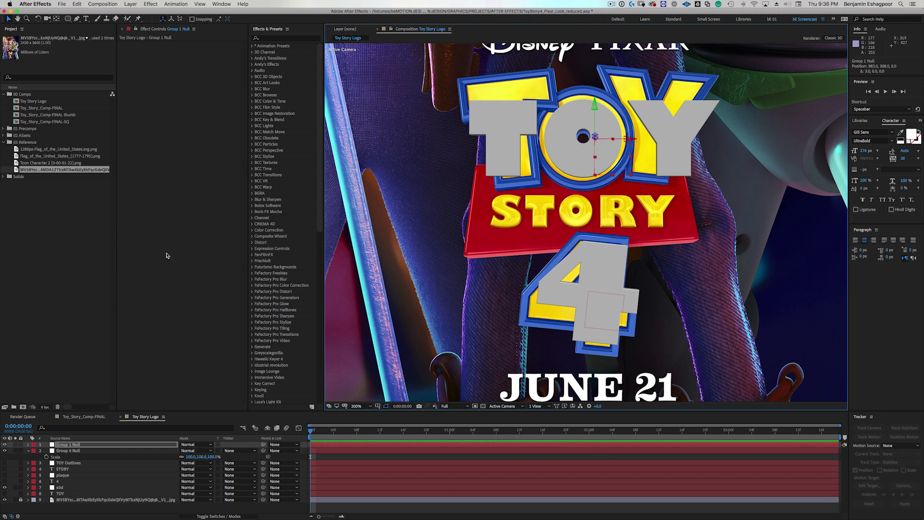
Set Group 1's Particle Size to 12.70 in the Element effect to enlarge the TOY model.
click(64, 487)
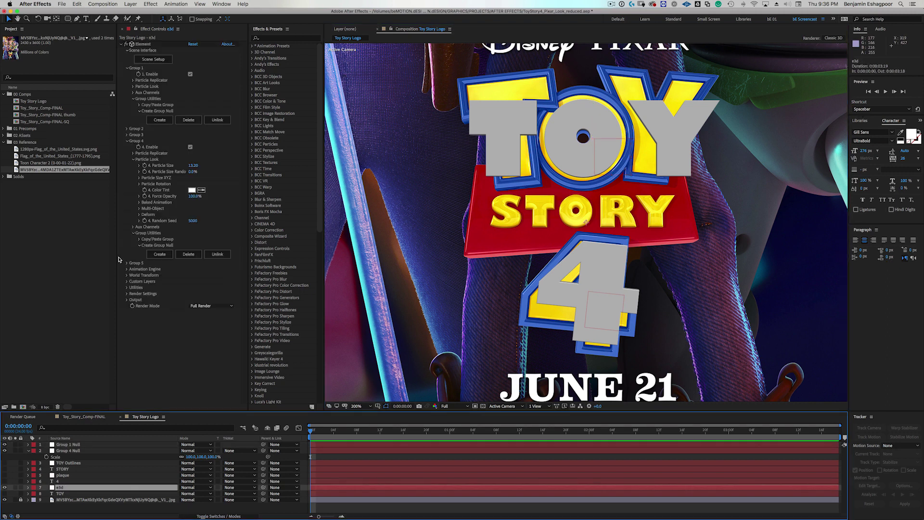
click(134, 87)
drag(193, 93, 201, 93)
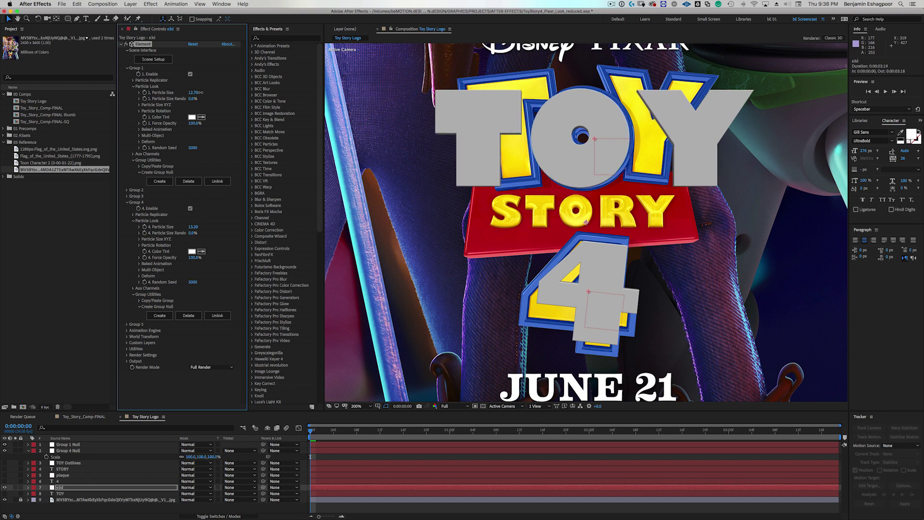
Nudge the Group 1 null to about 993, 310 to align the TOY model's O with the reference.
click(67, 444)
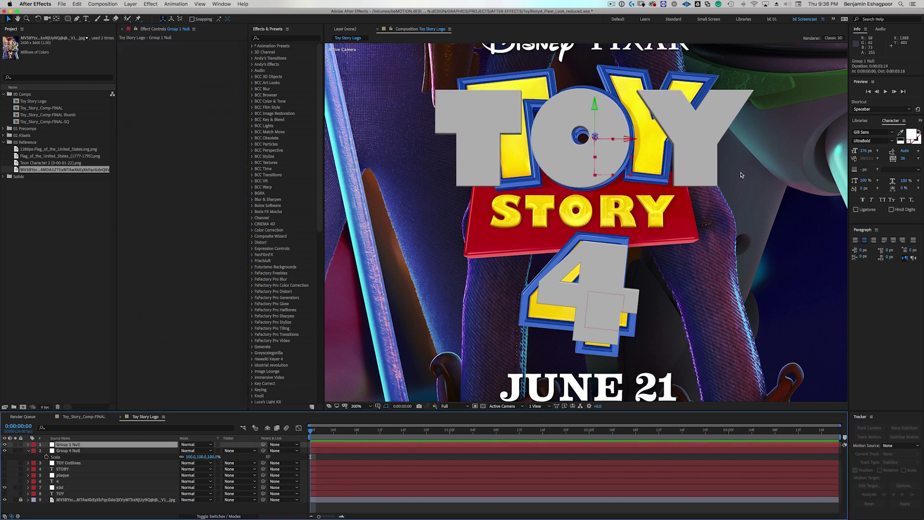
drag(632, 140, 635, 141)
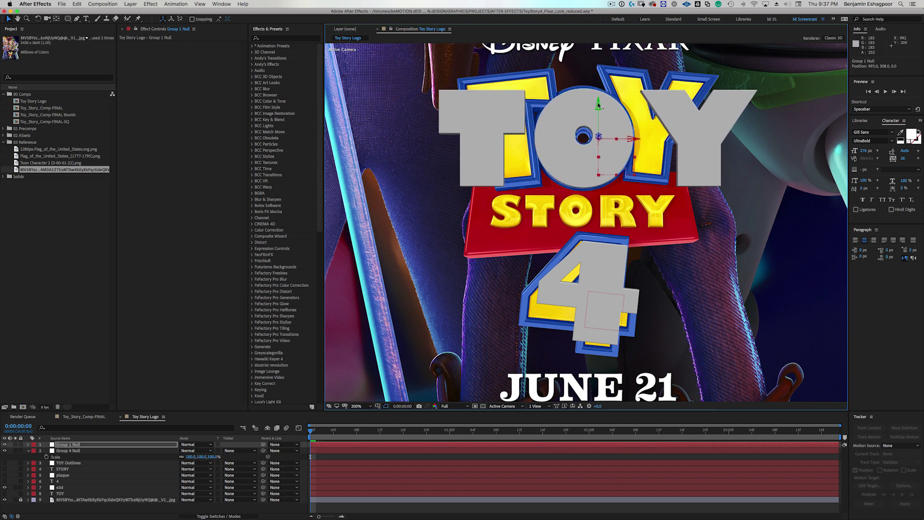
drag(598, 103, 598, 105)
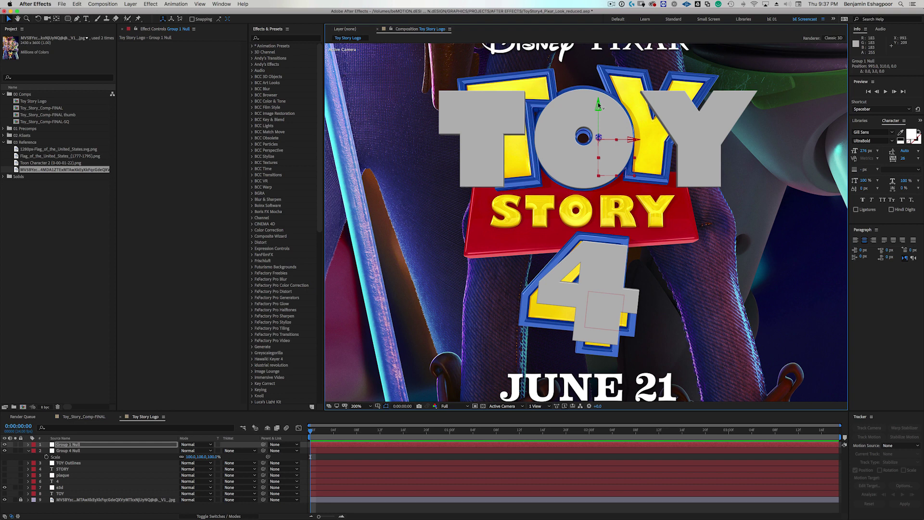
Try moving the Group 1 null straight down over the STORY plaque.
drag(598, 103, 598, 174)
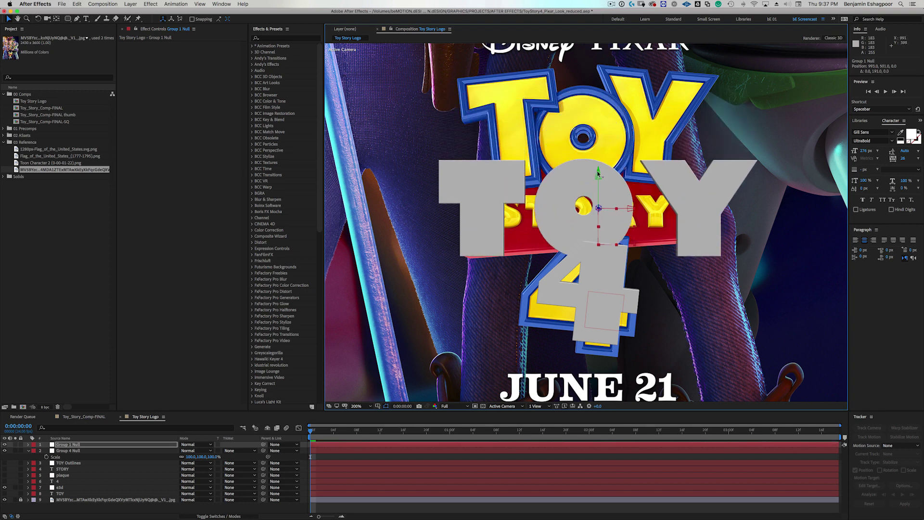
drag(597, 174, 597, 172)
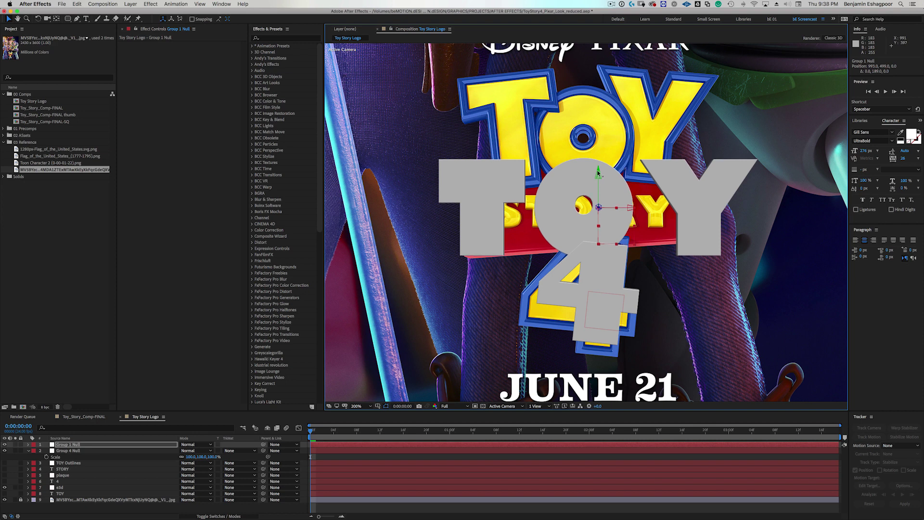
drag(597, 171, 597, 170)
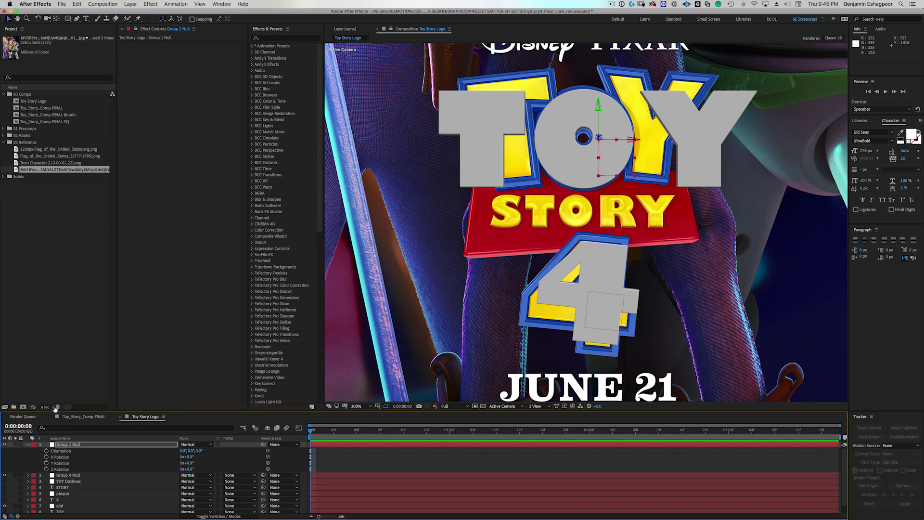
Collapse the Group 1 and Group 3 settings and enable Group 2 to render the Story model.
click(64, 507)
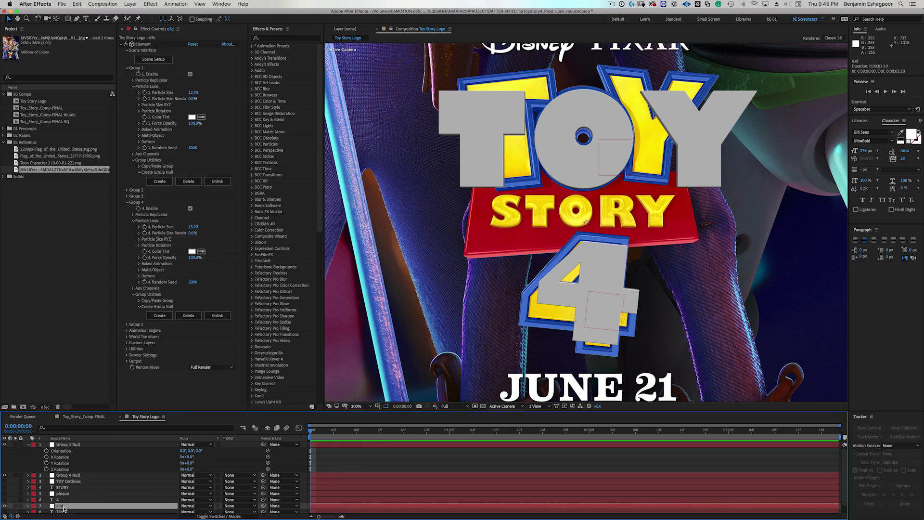
click(127, 68)
click(136, 79)
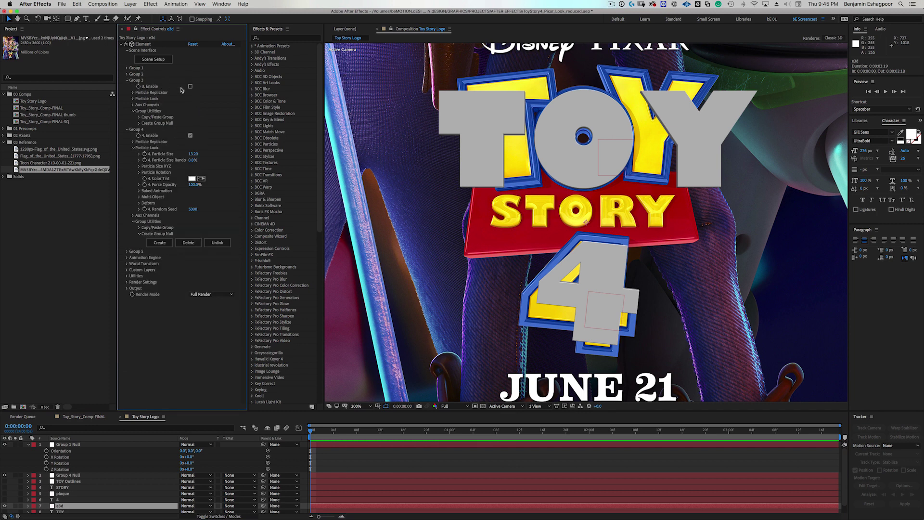
click(127, 80)
click(127, 74)
click(226, 118)
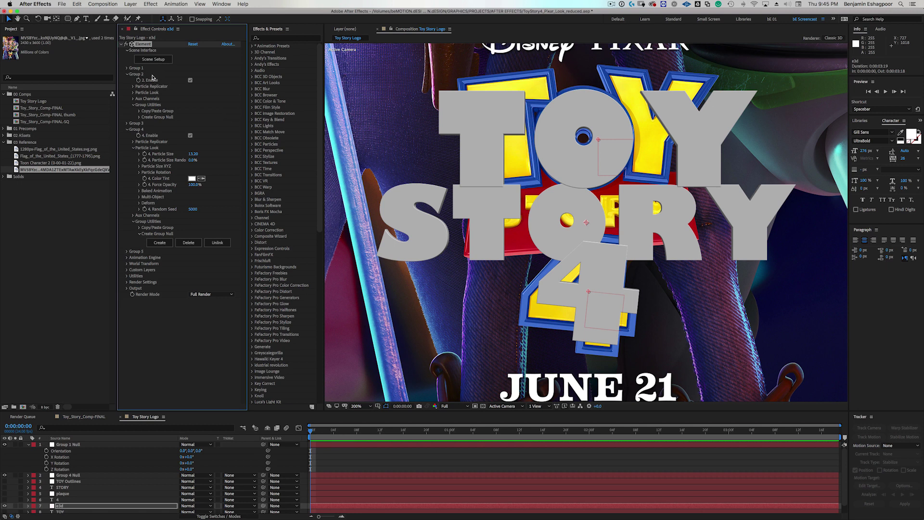
Set Group 2's Particle Size to 4.20 in the Element effect to shrink the Story model.
click(134, 93)
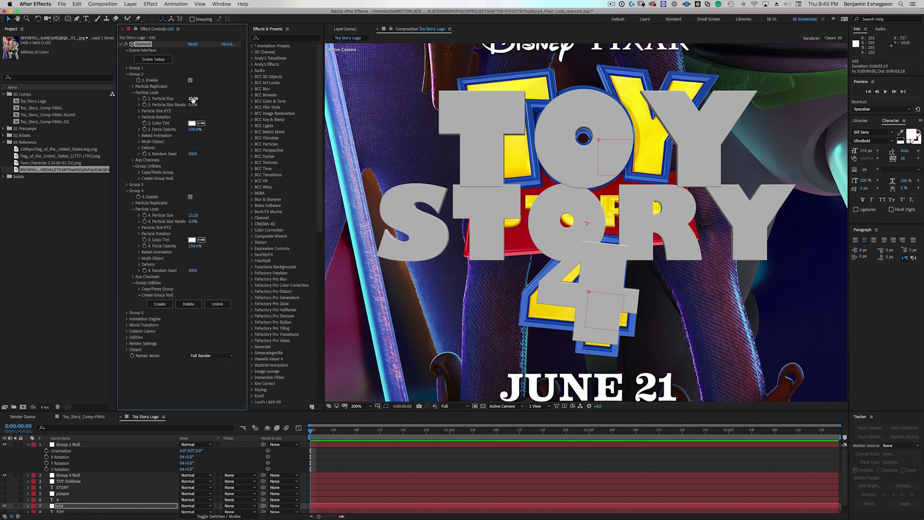
drag(192, 99, 179, 108)
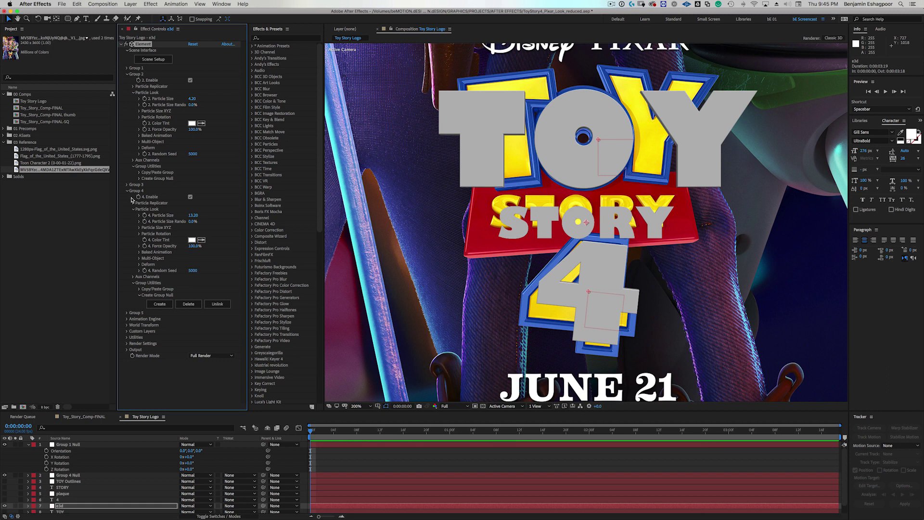
Create a group null for Group 2 and move it up to 960, 509 over the red plaque.
click(139, 178)
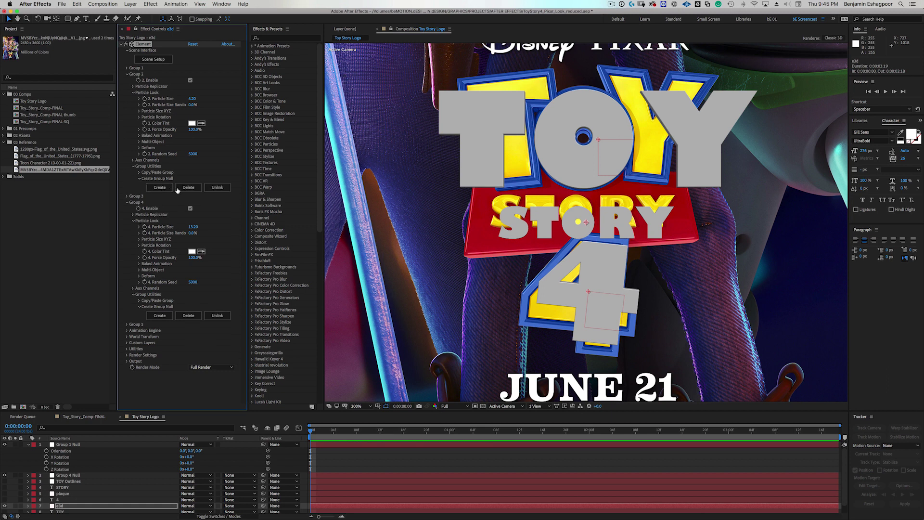
click(161, 188)
click(76, 446)
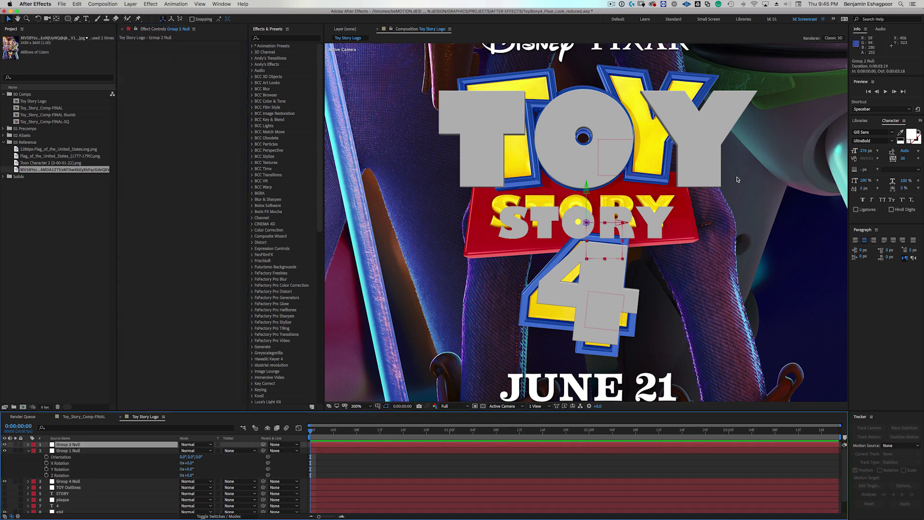
drag(587, 192, 590, 177)
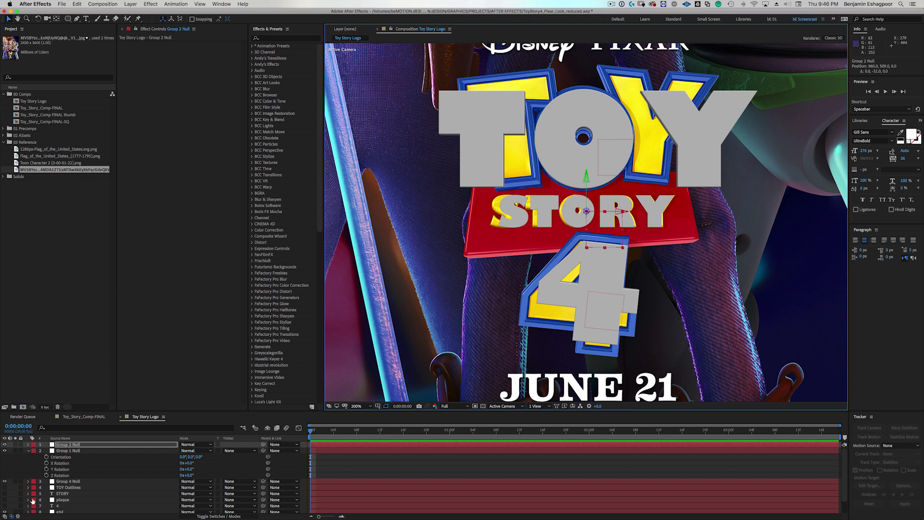
Open the Element Scene Setup, expand the Story model and select its individual letter paths.
click(67, 512)
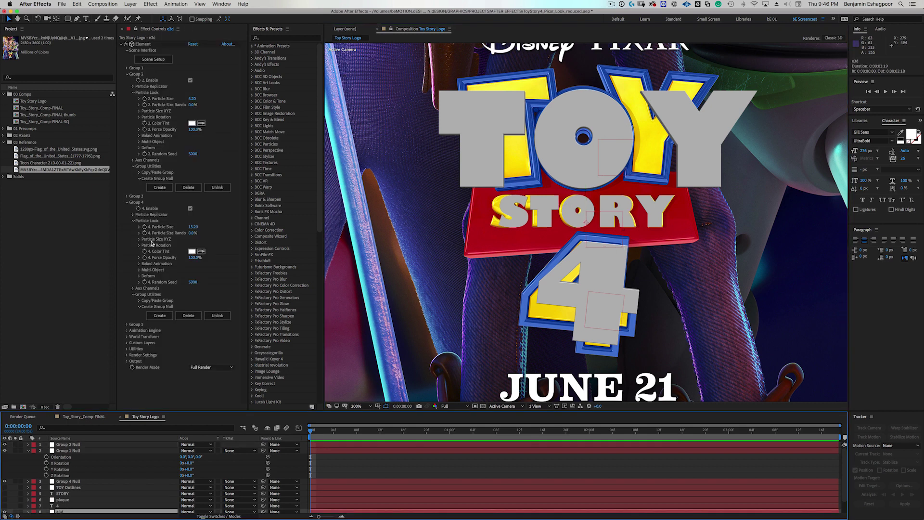
click(155, 61)
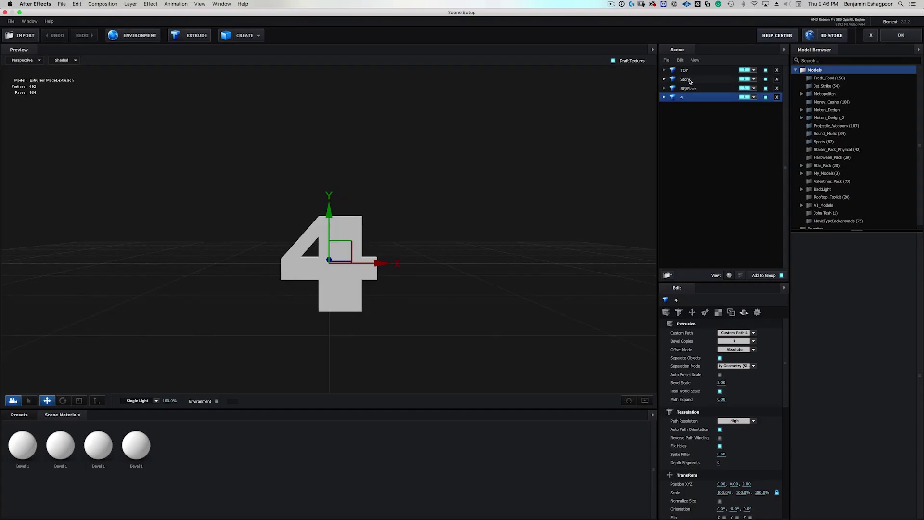
click(688, 80)
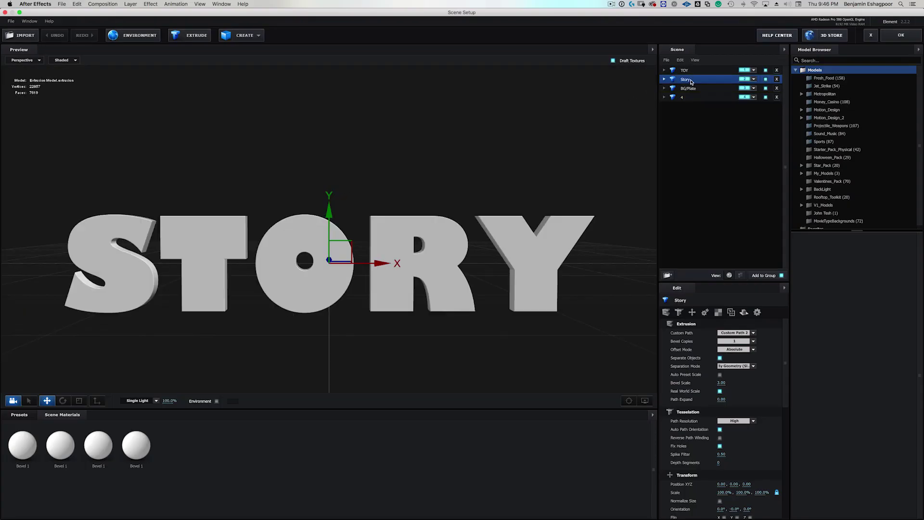
click(741, 276)
click(664, 79)
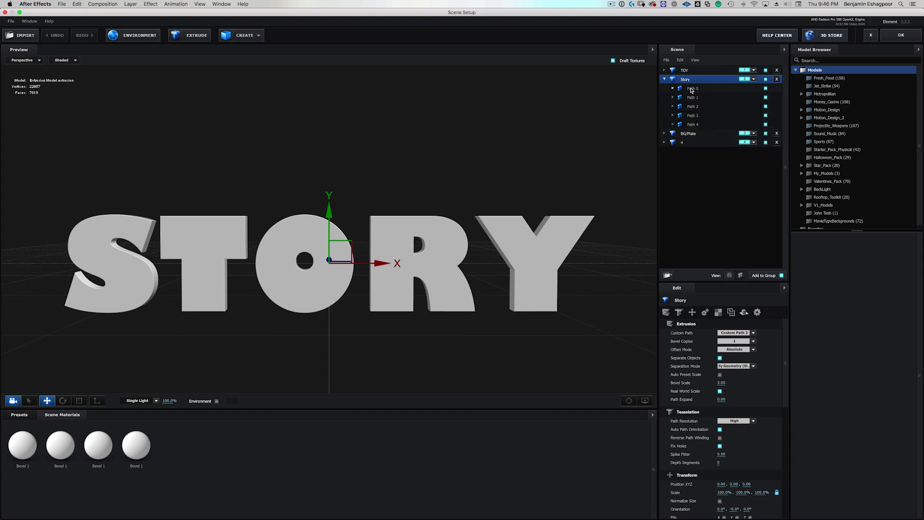
click(692, 89)
click(694, 98)
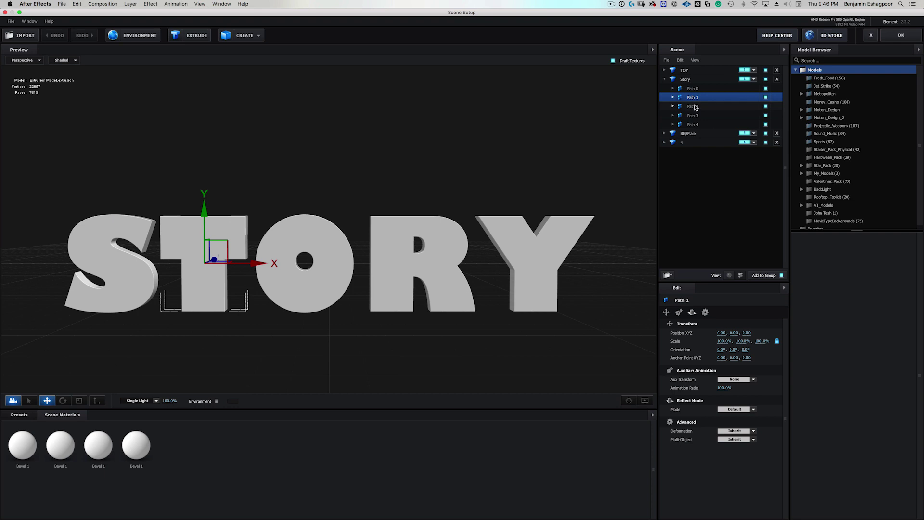
click(695, 106)
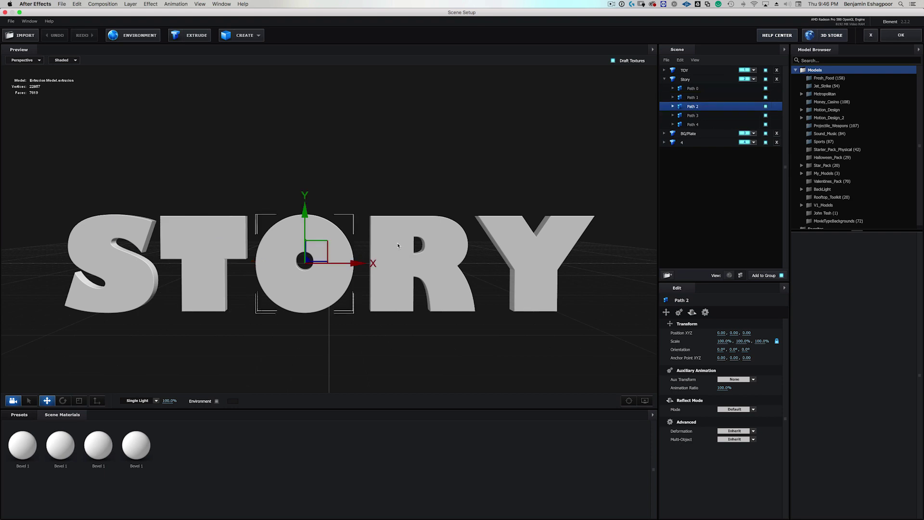
click(397, 244)
click(223, 235)
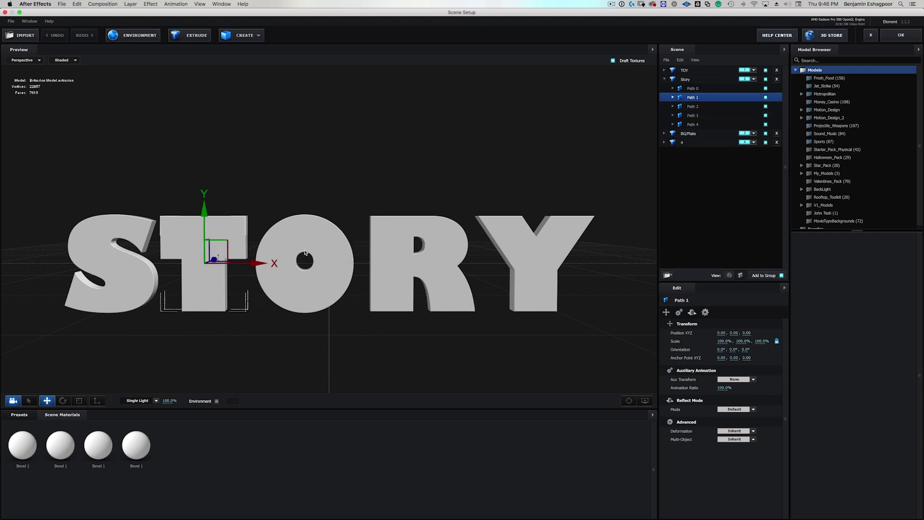
Try shifting the Story model's T, O and Y paths horizontally, and leave the Scene Setup without saving.
drag(256, 263, 256, 264)
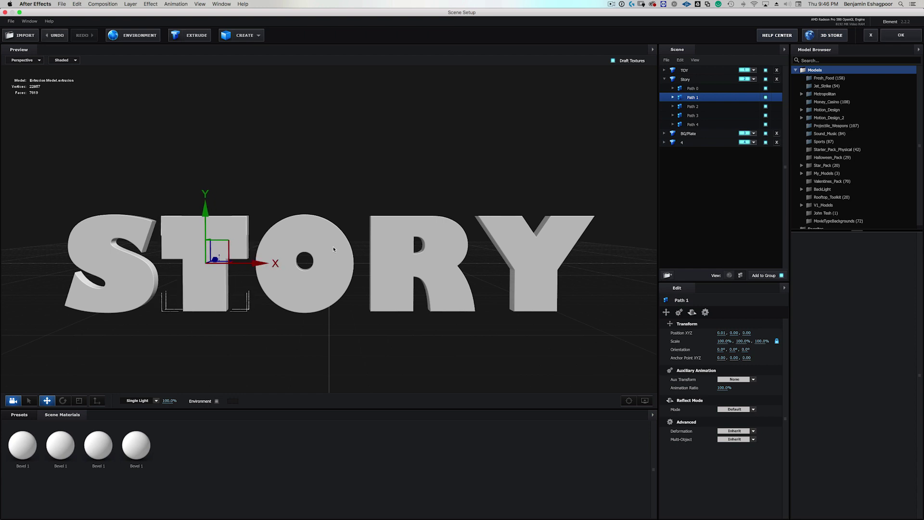
click(333, 249)
drag(355, 264, 326, 264)
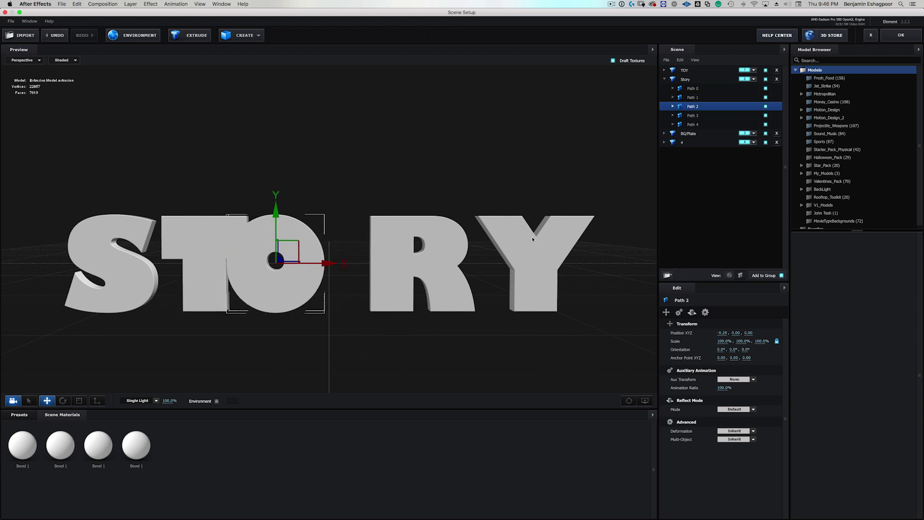
click(573, 234)
drag(581, 263, 571, 262)
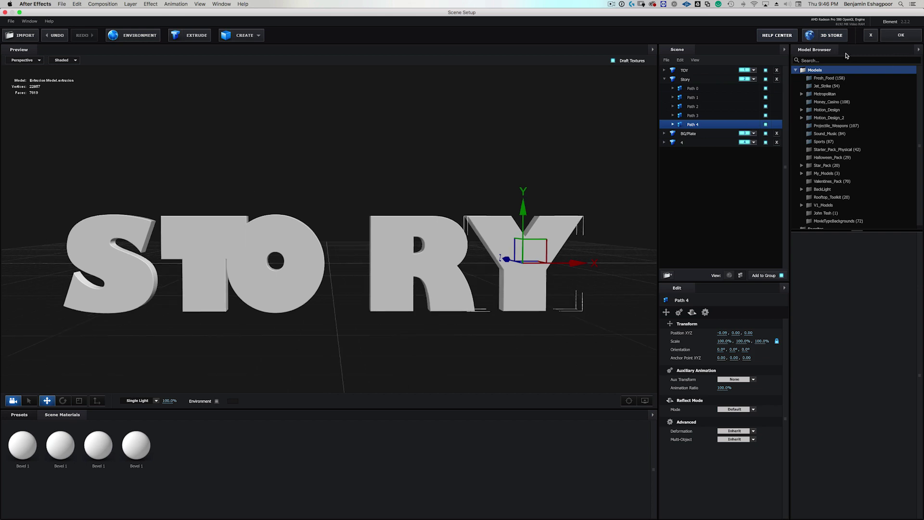
mouse_move(361, 173)
mouse_down()
mouse_move(351, 180)
mouse_move(361, 176)
mouse_up()
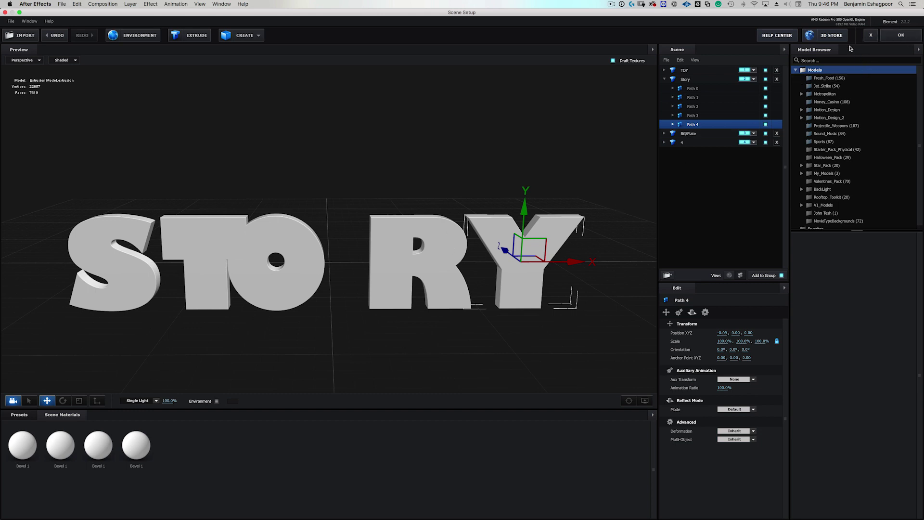
click(871, 35)
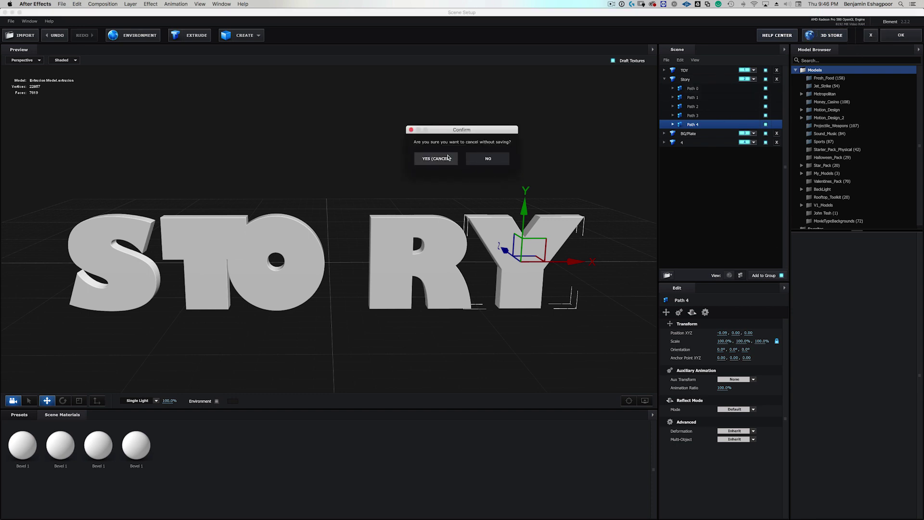
click(447, 164)
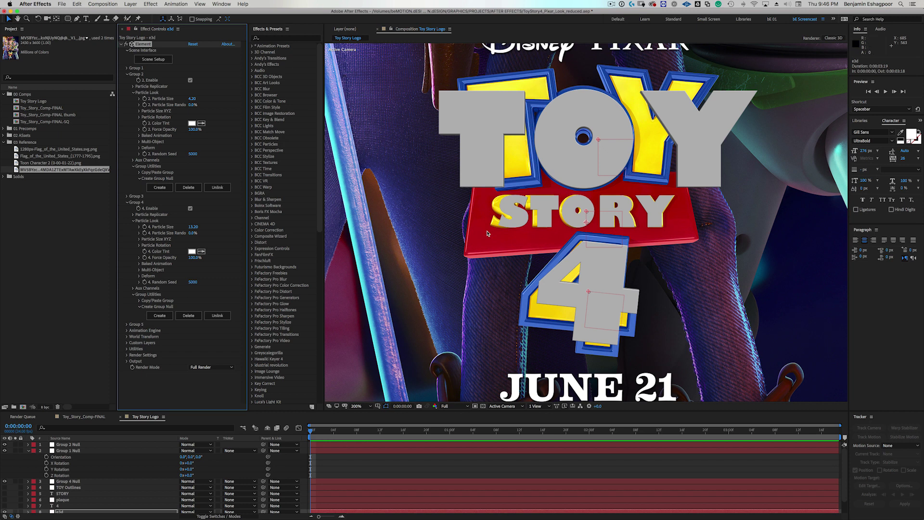
Set the STORY text layer's tracking to 32.
click(65, 495)
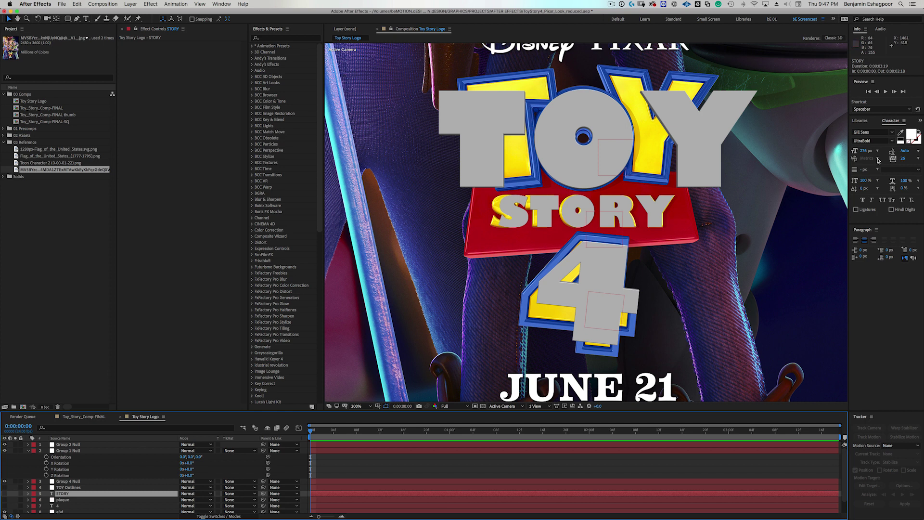
click(903, 159)
text(56)
key(Return)
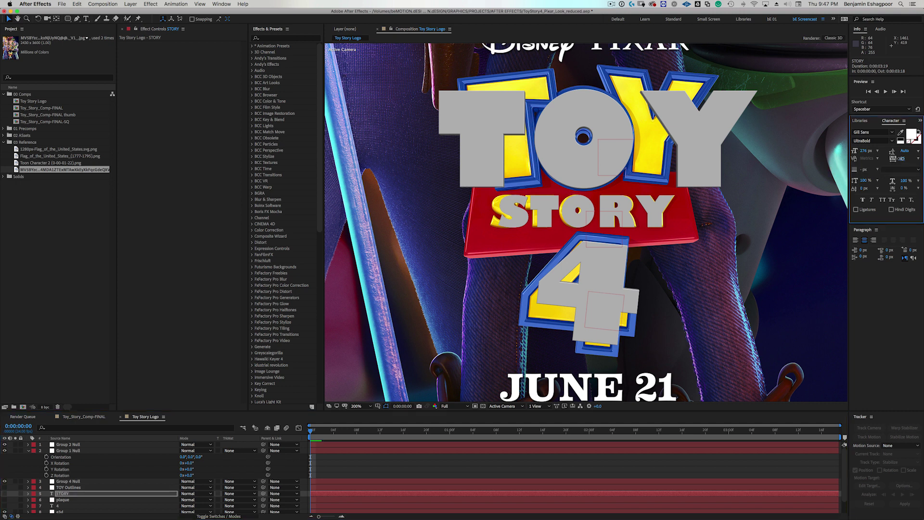
drag(910, 158, 905, 160)
Show the STORY text layer and move it to 890, 384 above the plaque.
click(5, 494)
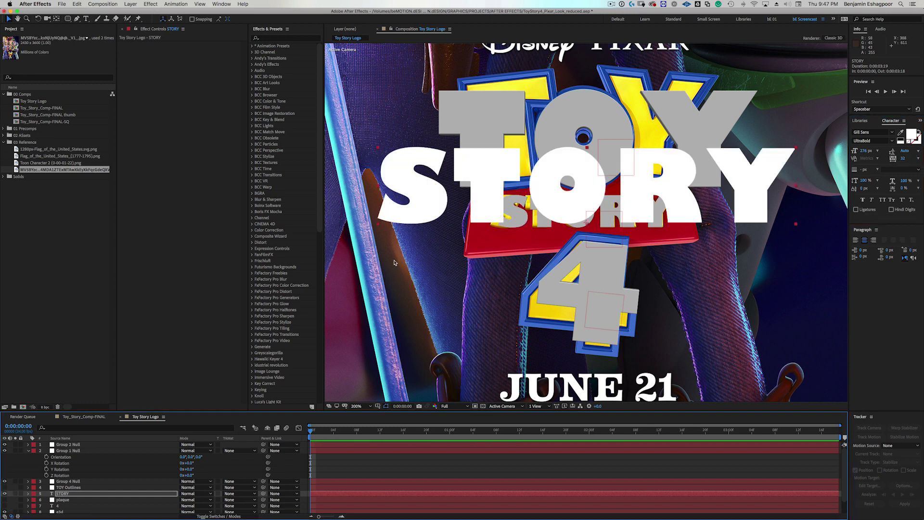
drag(546, 170, 521, 114)
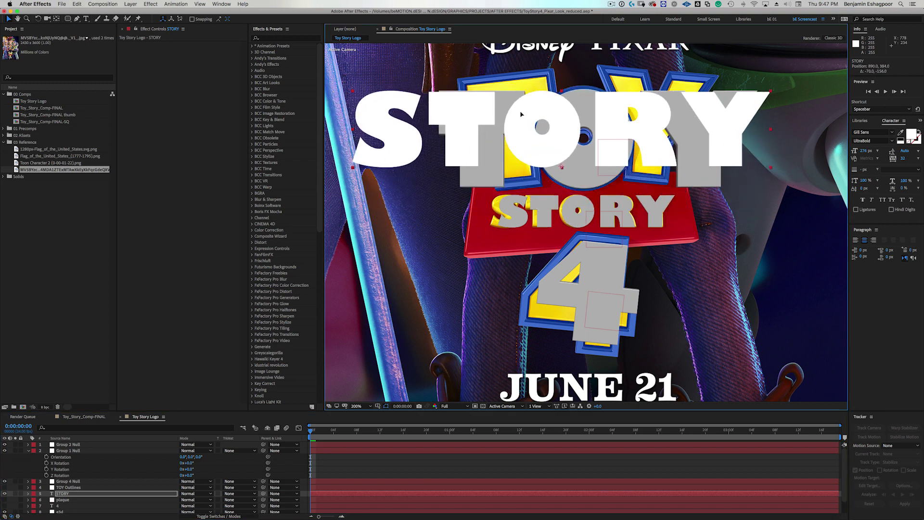
Disable Group 1 in the Element effect to hide the TOY model, and collapse the Group 1 null's properties.
click(64, 511)
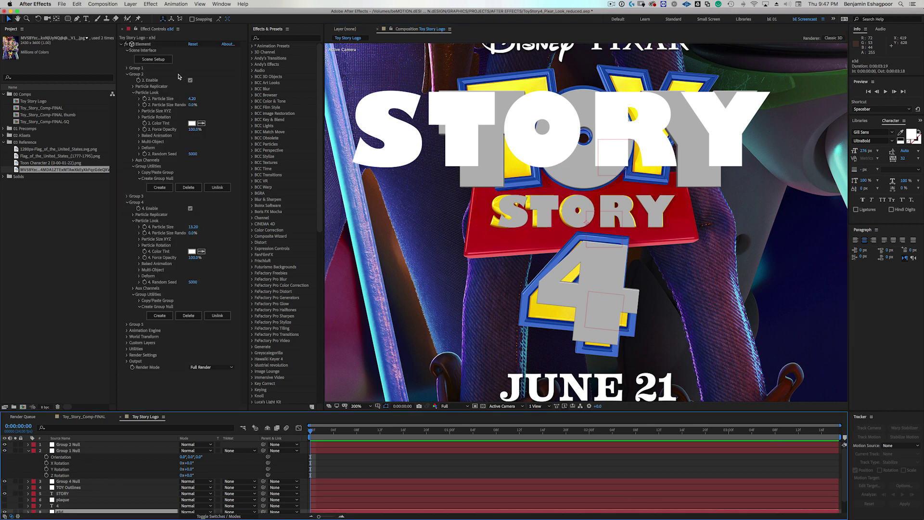
click(128, 68)
click(190, 74)
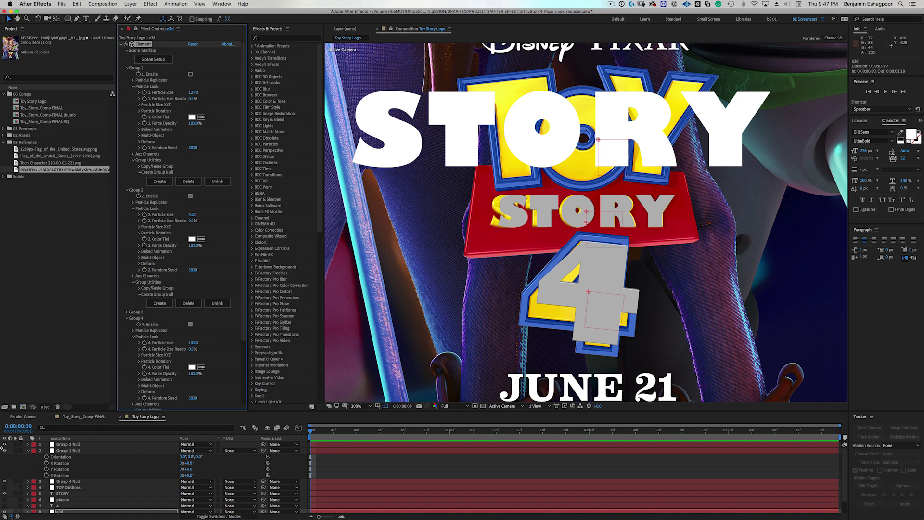
click(29, 451)
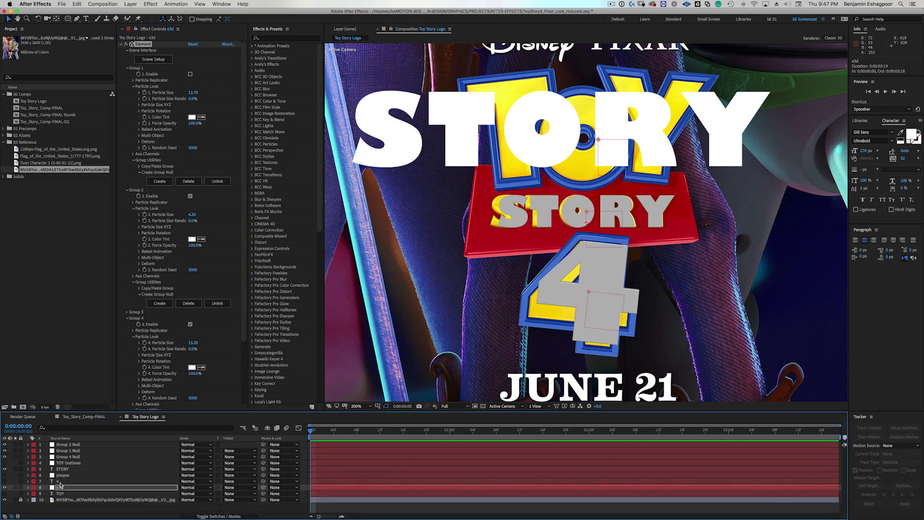
Set the tracking of the STORY text layer to 30.
click(62, 470)
click(905, 159)
drag(905, 161, 920, 172)
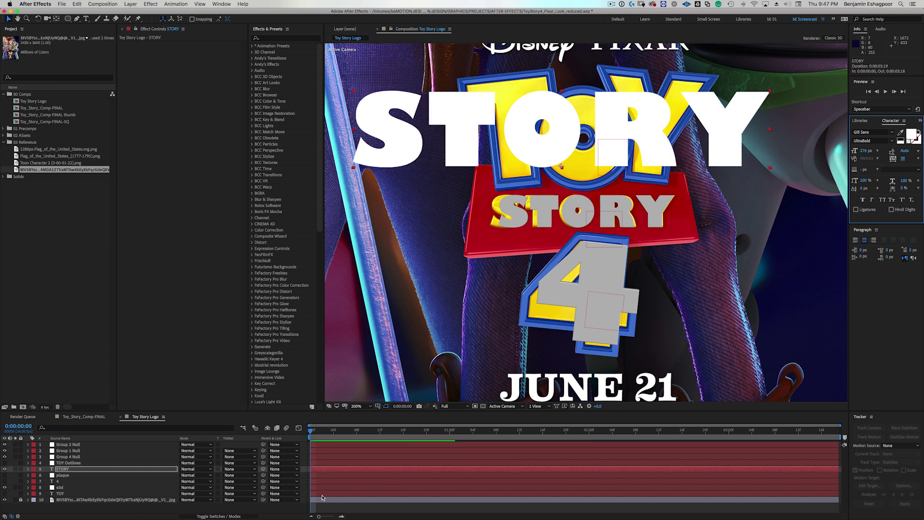
Edit the STORY text and tighten the kerning between the T and O to -40.
double_click(65, 470)
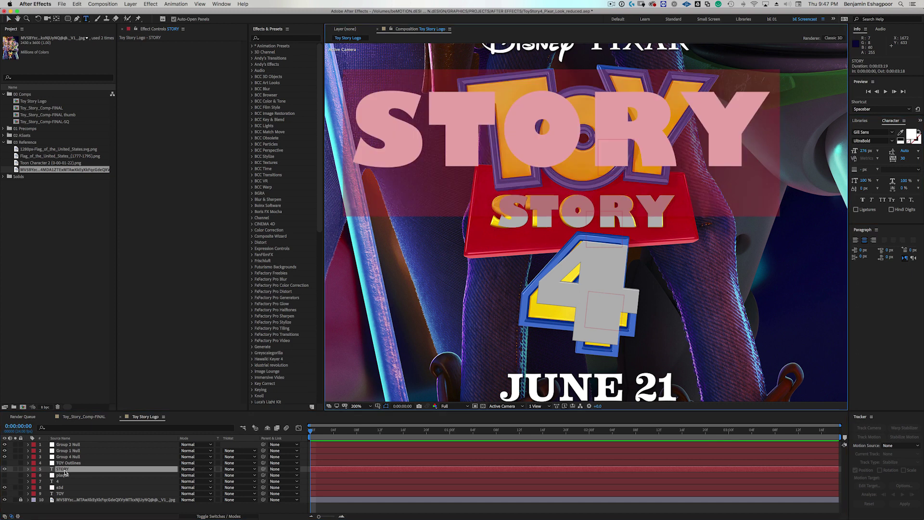
key(Escape)
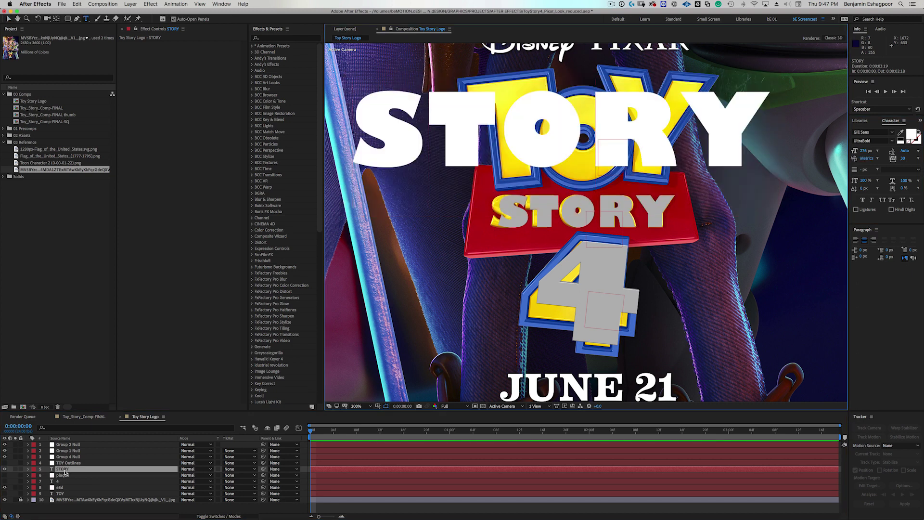
key(alt+Left)
key(alt+Right)
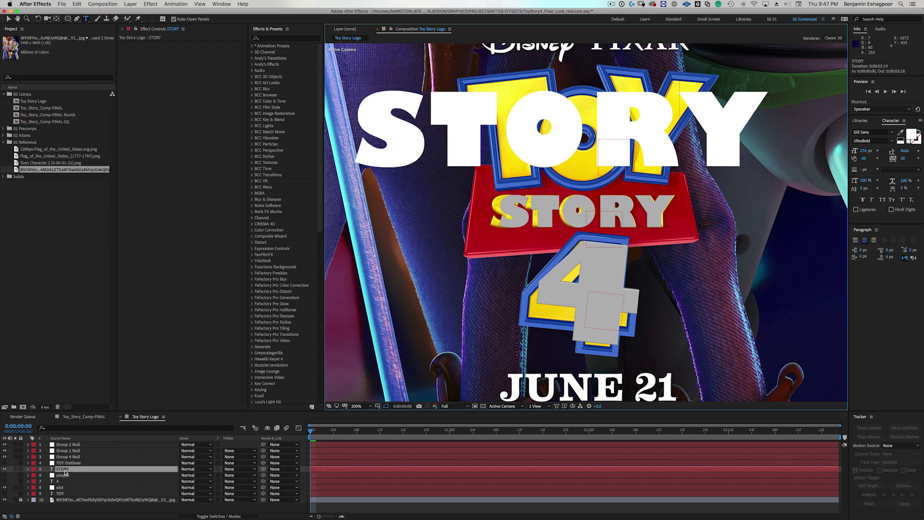
key(alt+Left)
key(alt+Left)
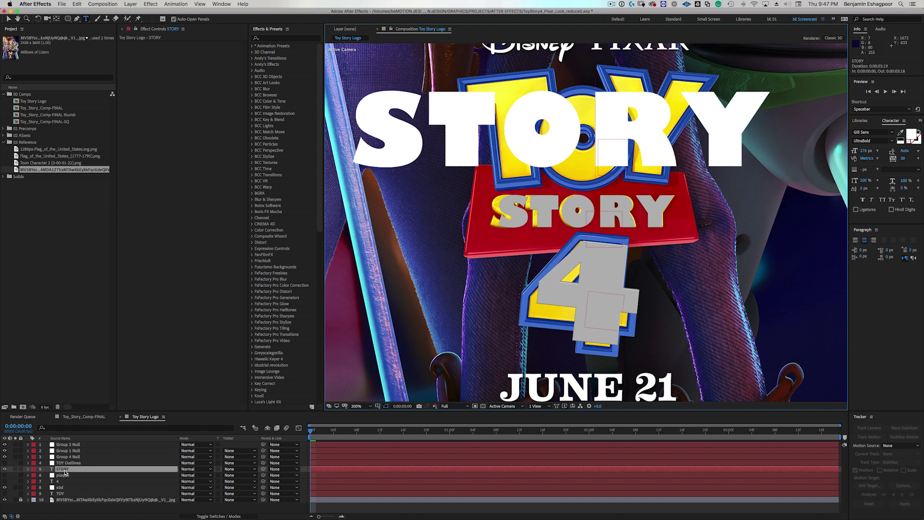
key(alt+Left)
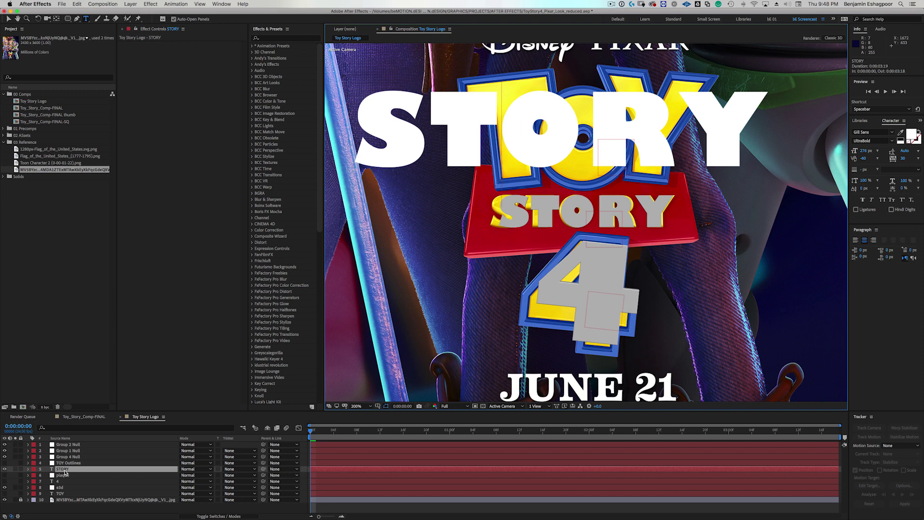
Adjust the kerning of the STORY letters in small increments, widening the gap between O and R to 80.
key(super+alt+q)
key(alt+Right)
key(alt+Right)
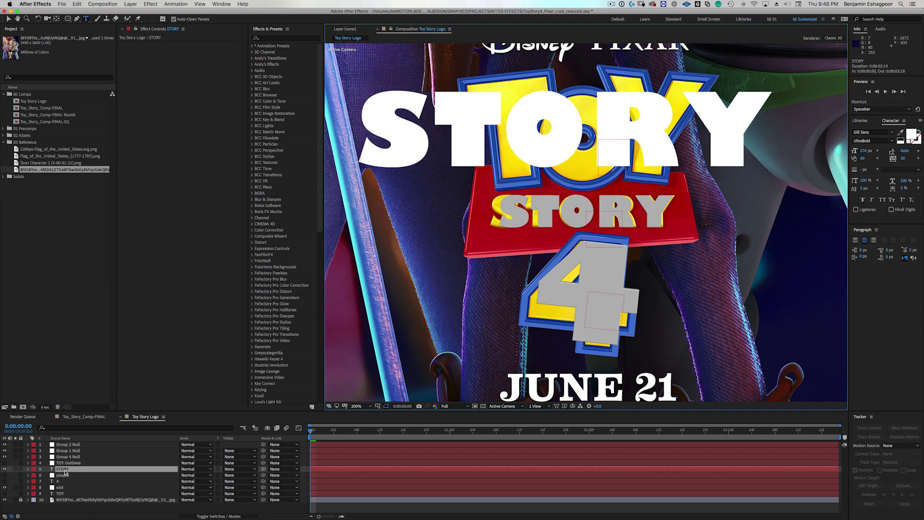
key(alt+Left)
key(alt+Left)
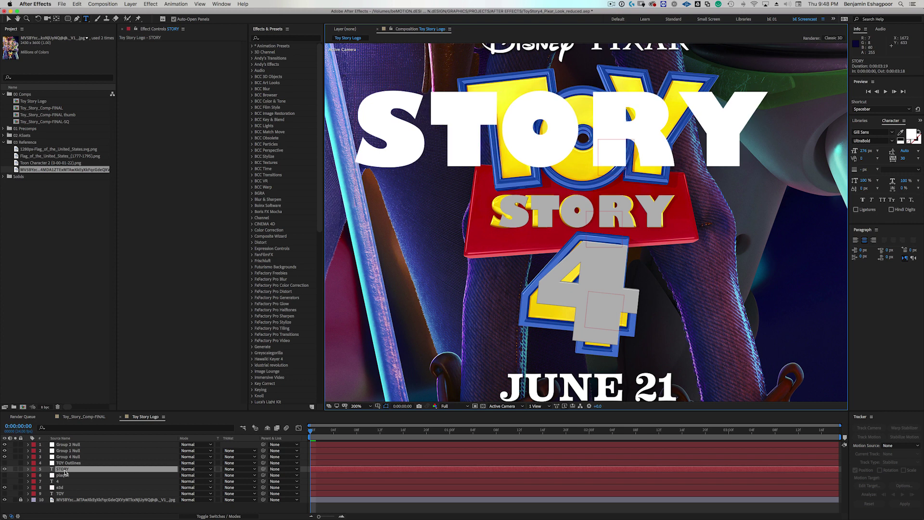
key(alt+Right)
key(alt+Right)
key(alt+Right)
key(alt+Left)
key(alt+Left)
key(alt+Left)
key(alt+Left)
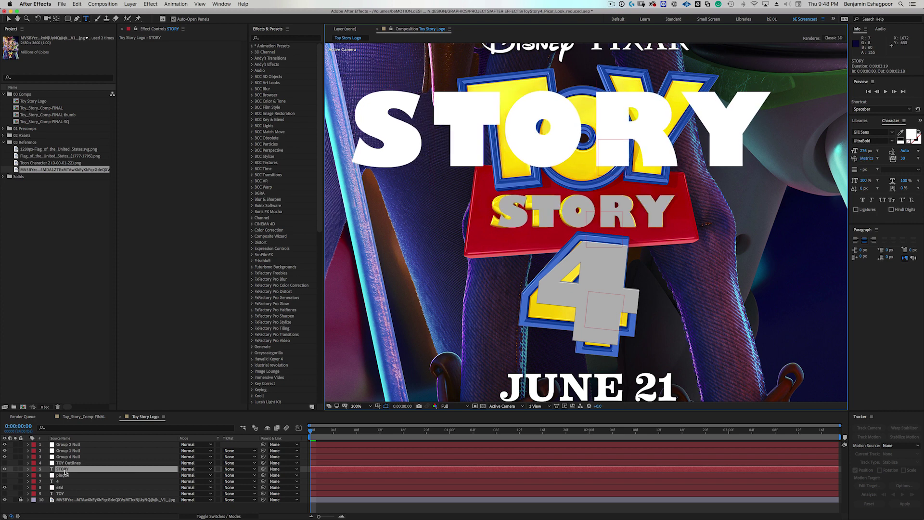
key(alt+Right)
key(alt+Right)
key(alt+Right)
key(alt+Right)
key(alt+Right)
key(alt+Right)
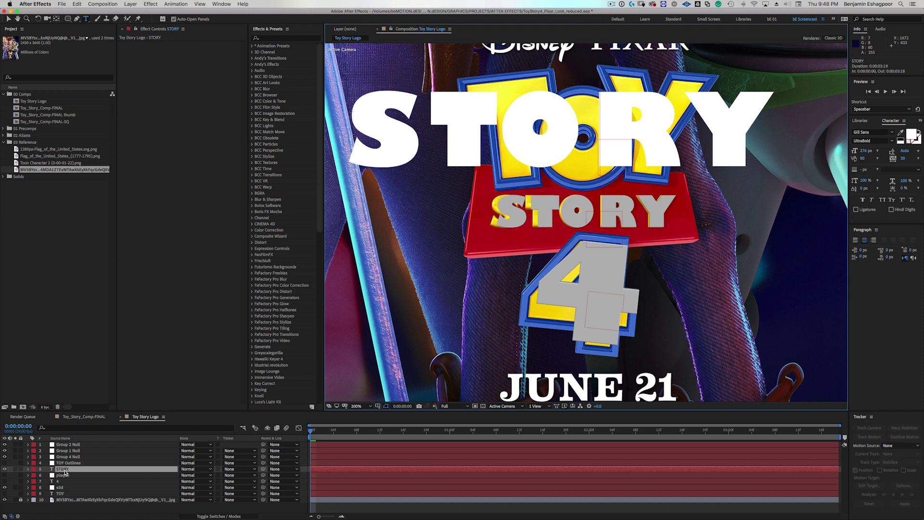
Fine-tune the kerning on both sides of the T in the STORY text, keeping the T and O tightly spaced.
key(alt+Right)
key(alt+Right)
key(alt+Left)
key(alt+Left)
key(alt+Left)
key(alt+Left)
key(alt+Left)
key(alt+Left)
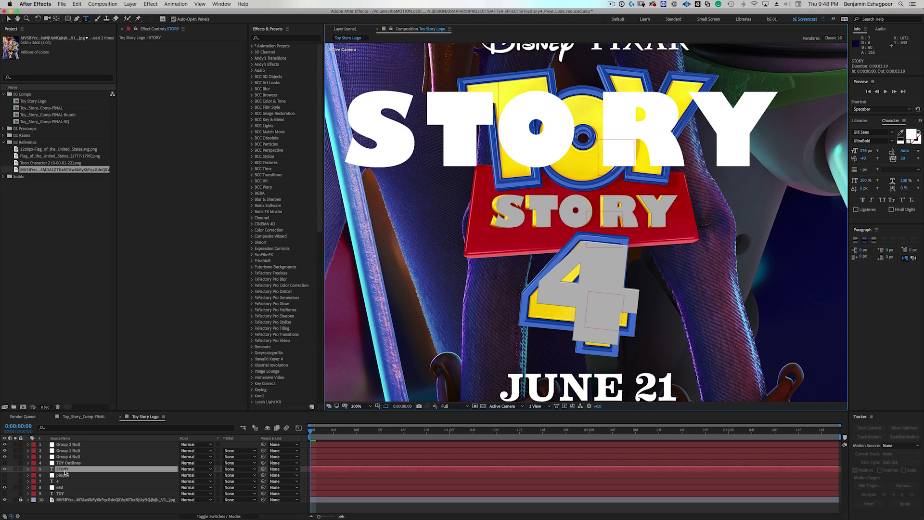
Widen the gap between the S and T of the STORY text, ending with a kerning of about 120.
key(alt+Right)
key(alt+Right)
key(alt+Right)
key(alt+Right)
key(alt+Right)
key(alt+Right)
key(alt+Right)
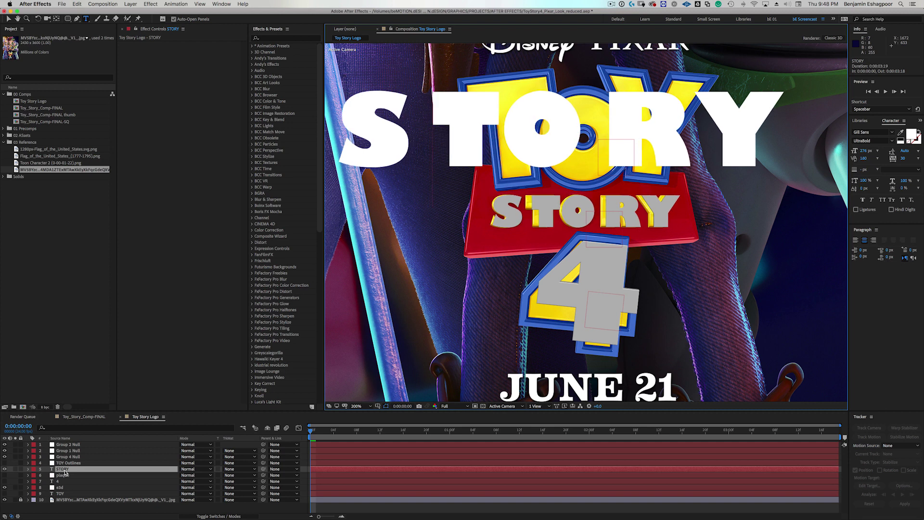
key(alt+Left)
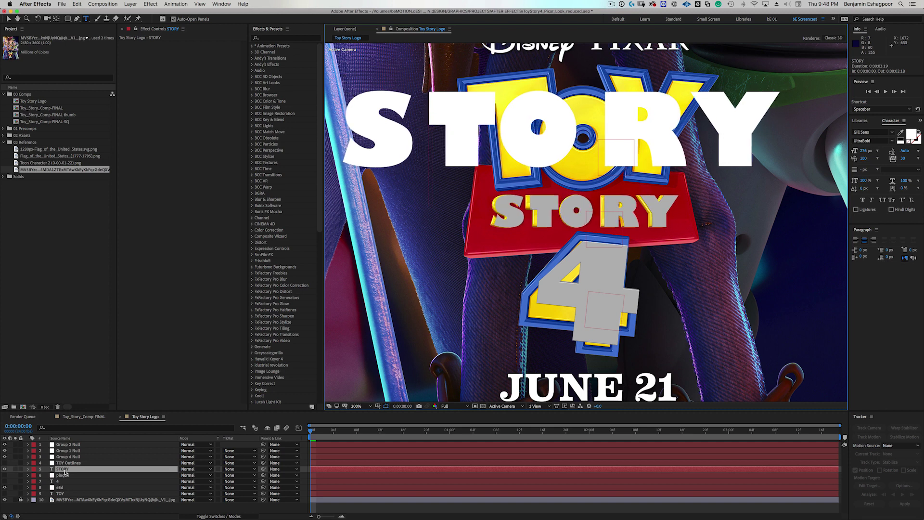
Widen the kerning between the R and Y of the STORY text to 20.
key(Right)
key(Right)
key(alt+Right)
key(alt+Right)
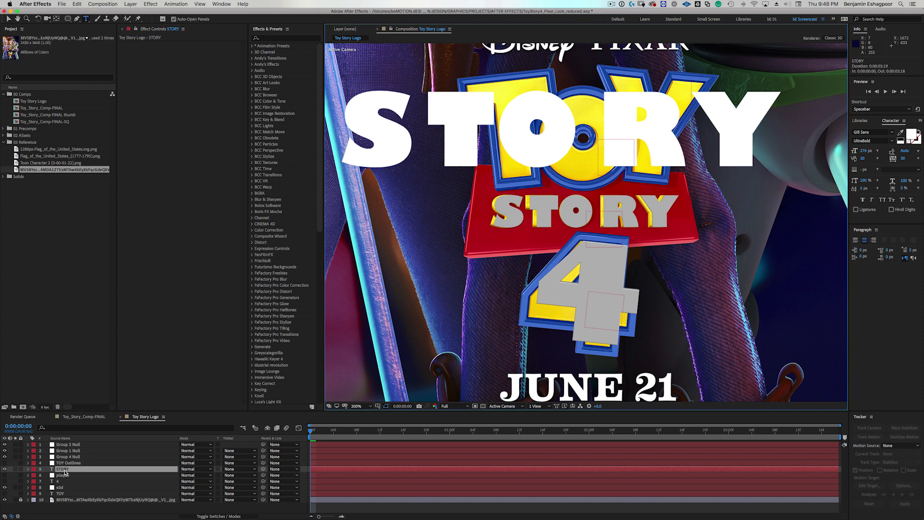
Nudge the Group 2 null along its X axis to position 957, 509, 0 to align the STORY model with the reference.
click(77, 445)
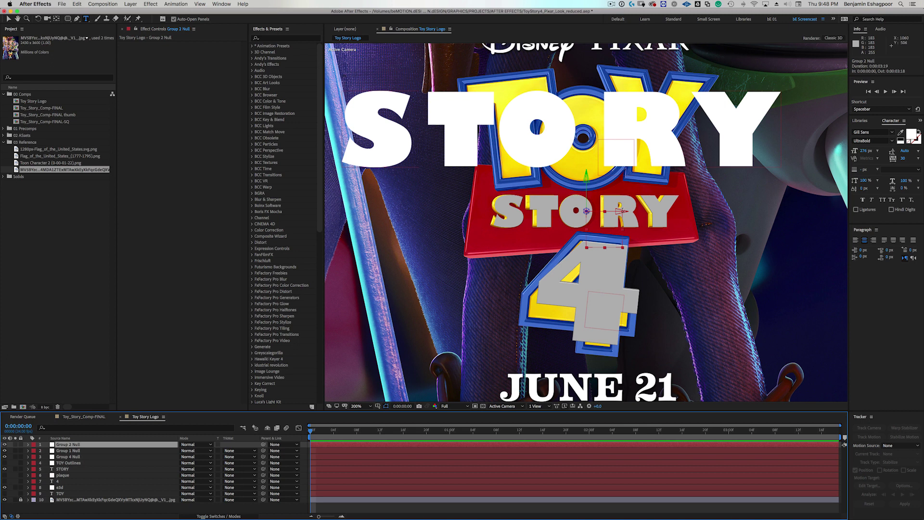
key(v)
drag(622, 212, 632, 213)
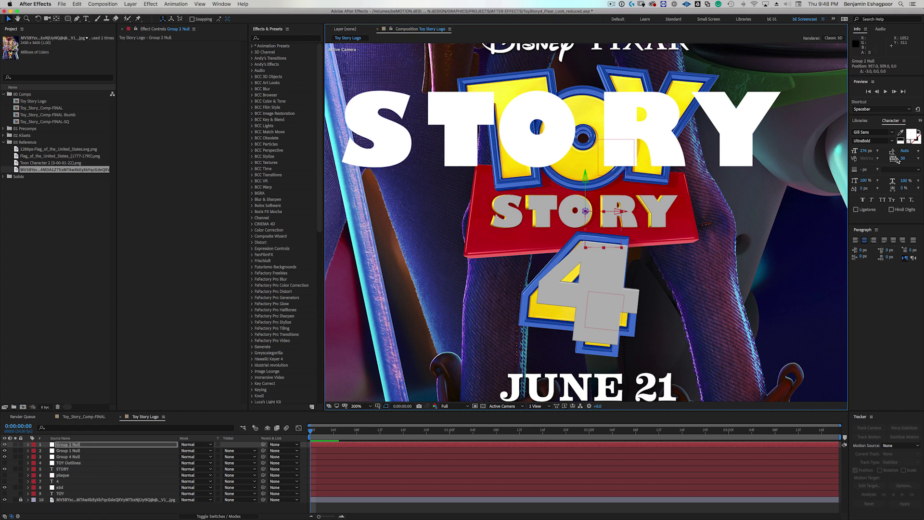
Set the tracking of the STORY text layer to 0.
click(903, 158)
key(Return)
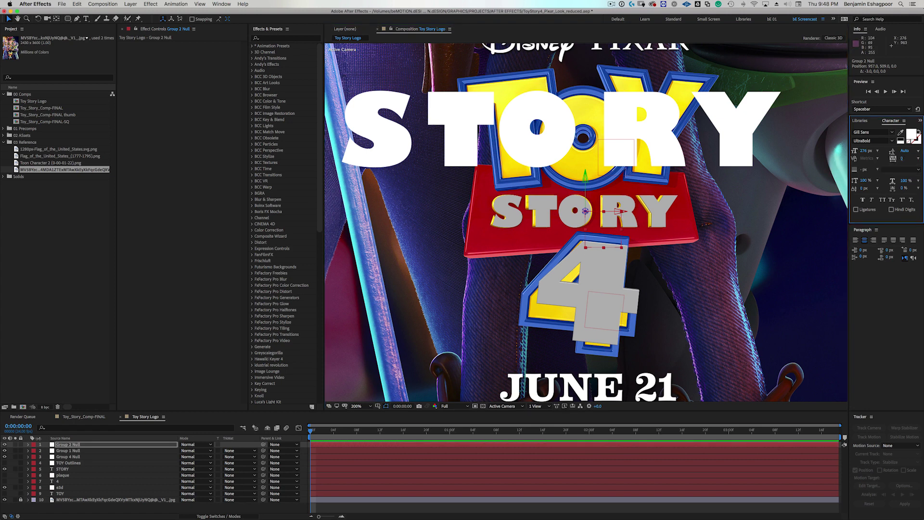
click(62, 475)
click(62, 469)
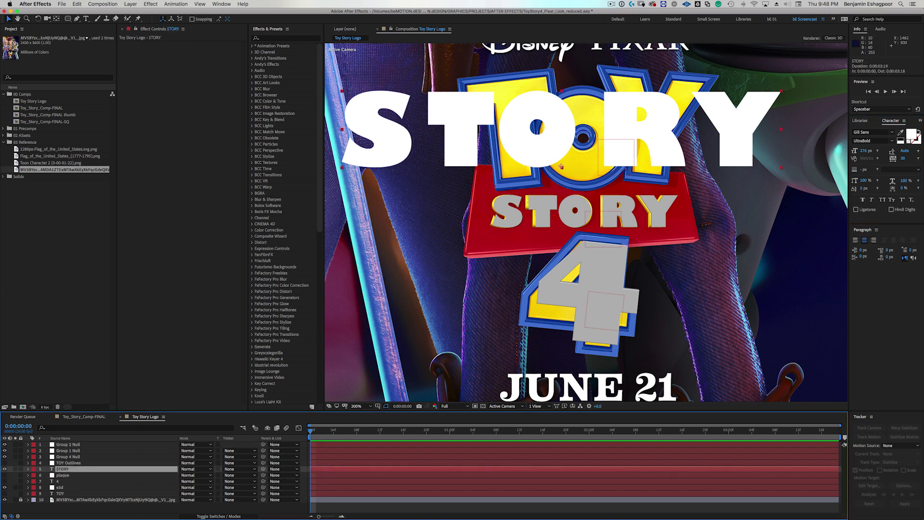
click(903, 159)
text(0)
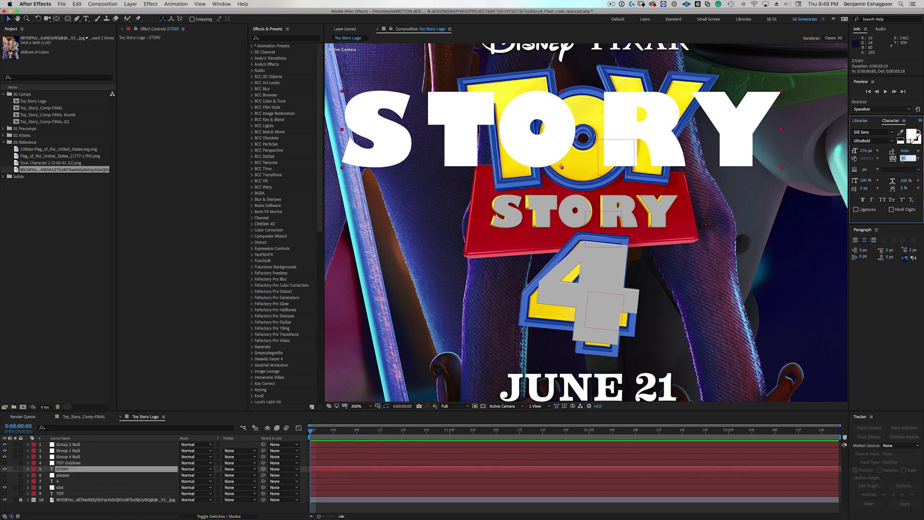
key(Return)
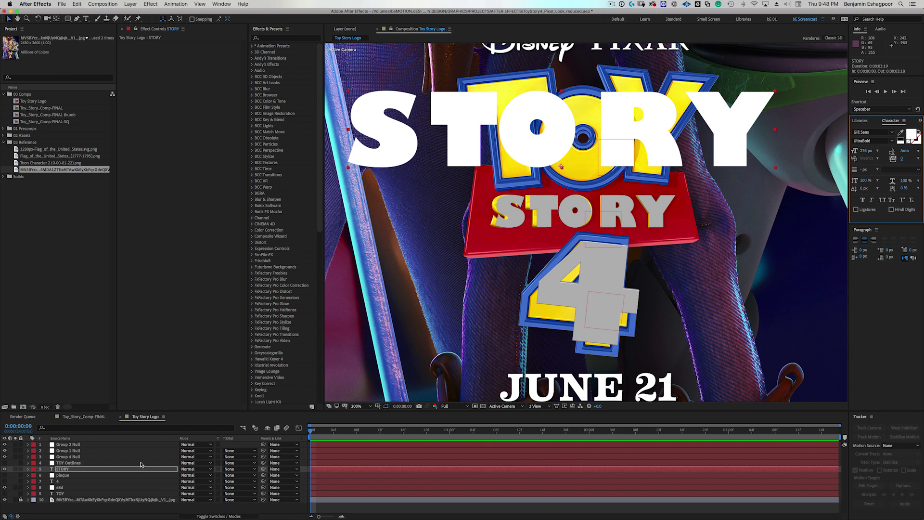
Edit the STORY text and widen the kerning between the T and O in small increments to 120.
double_click(60, 470)
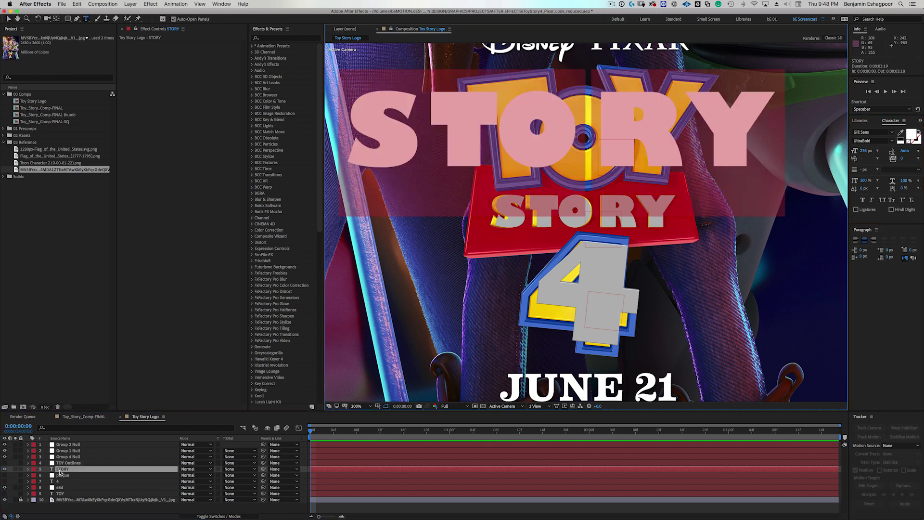
key(Escape)
double_click(60, 470)
key(Escape)
key(super+alt+Right)
key(alt+Left)
key(alt+Left)
key(alt+Left)
key(alt+Right)
key(alt+Right)
key(alt+Right)
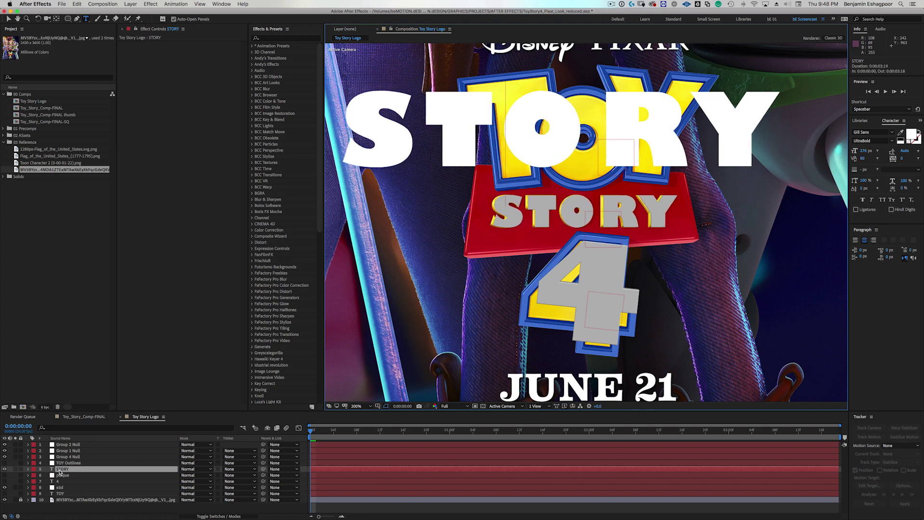
key(alt+Right)
key(alt+Right)
key(alt+Left)
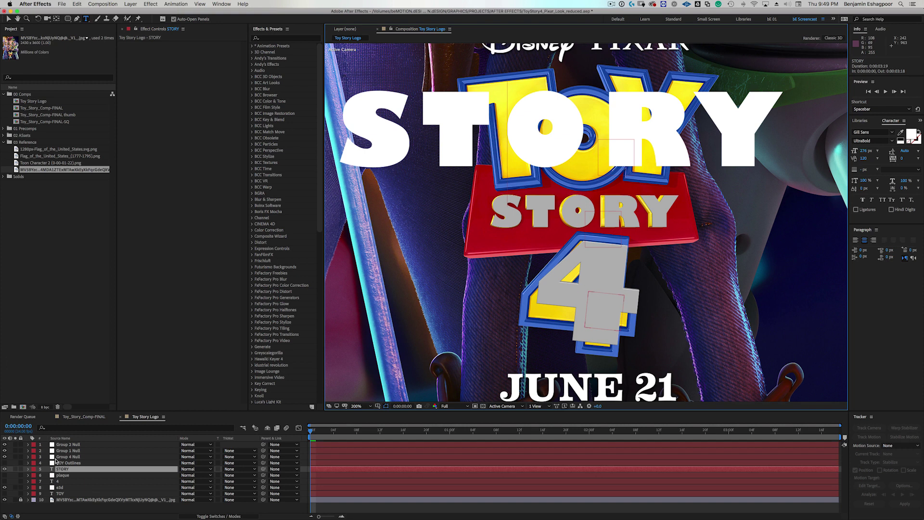
Move the Group 2 null along its X axis to position 951, 509, 0 to realign the STORY model with the reference.
click(67, 445)
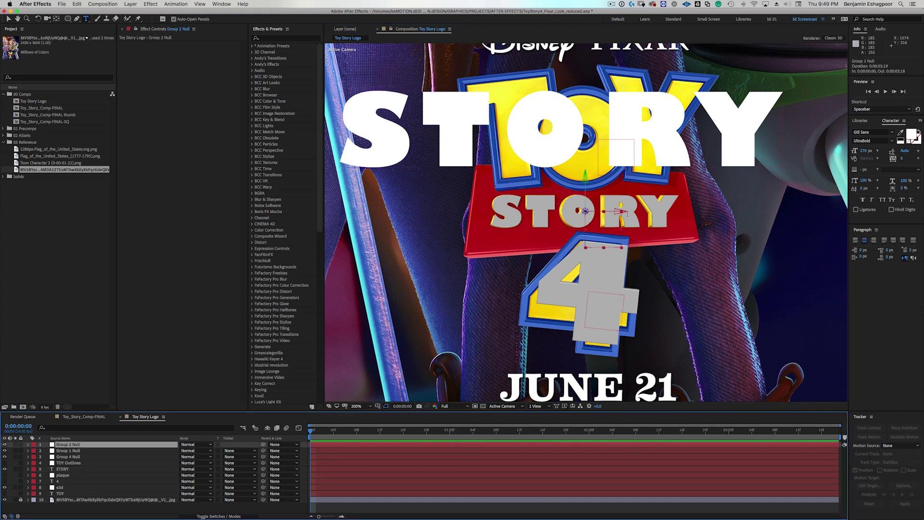
drag(624, 215, 621, 215)
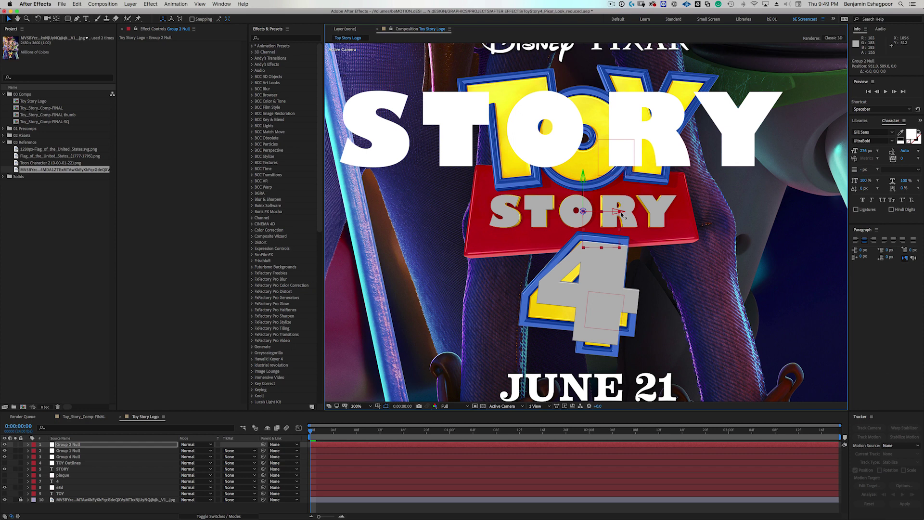
Edit the STORY text again, reduce the kerning between the T and O to 100, and finish text editing.
click(63, 470)
key(Escape)
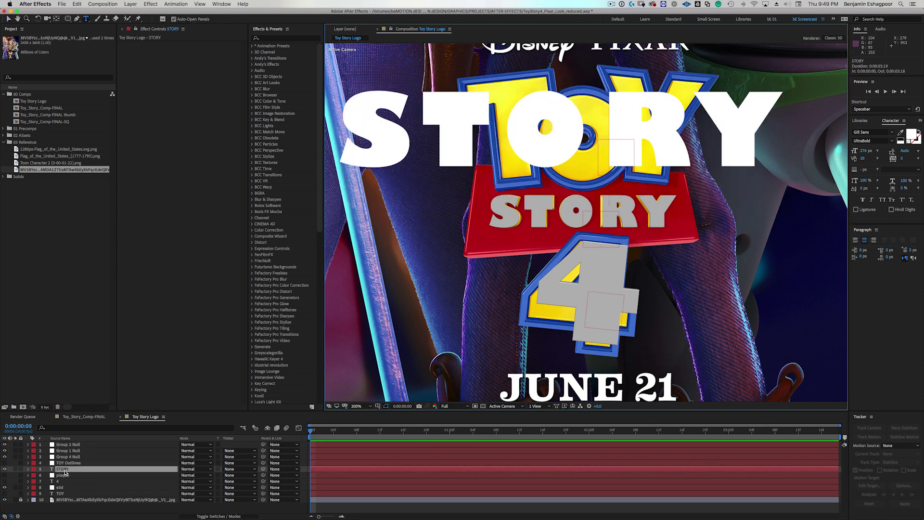
key(super+alt+Up)
key(super+alt+Up)
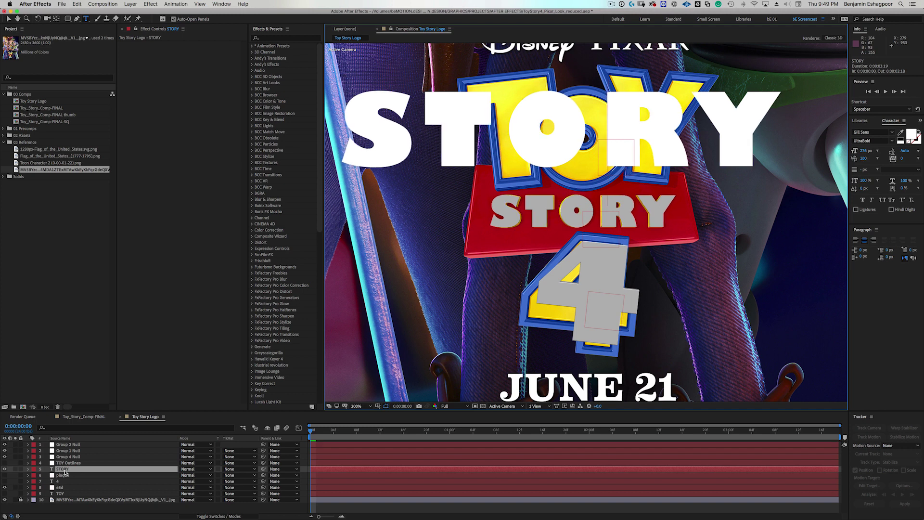
click(65, 470)
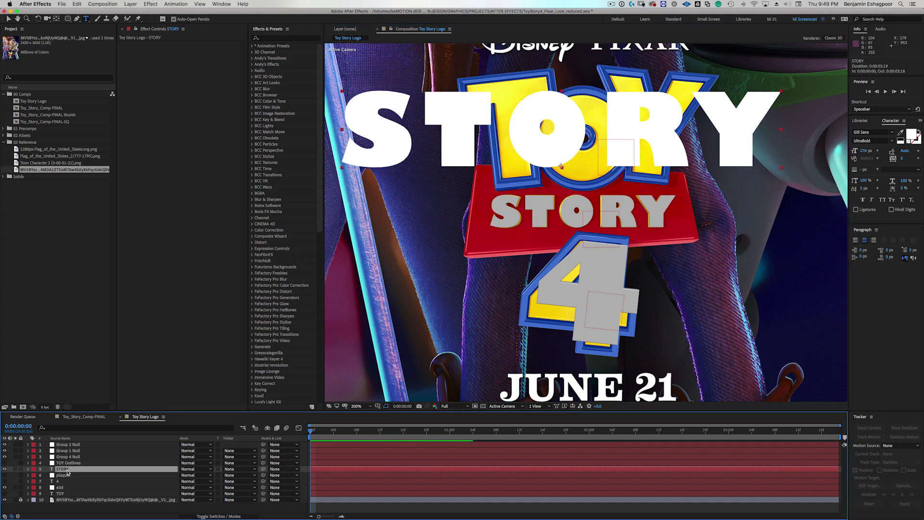